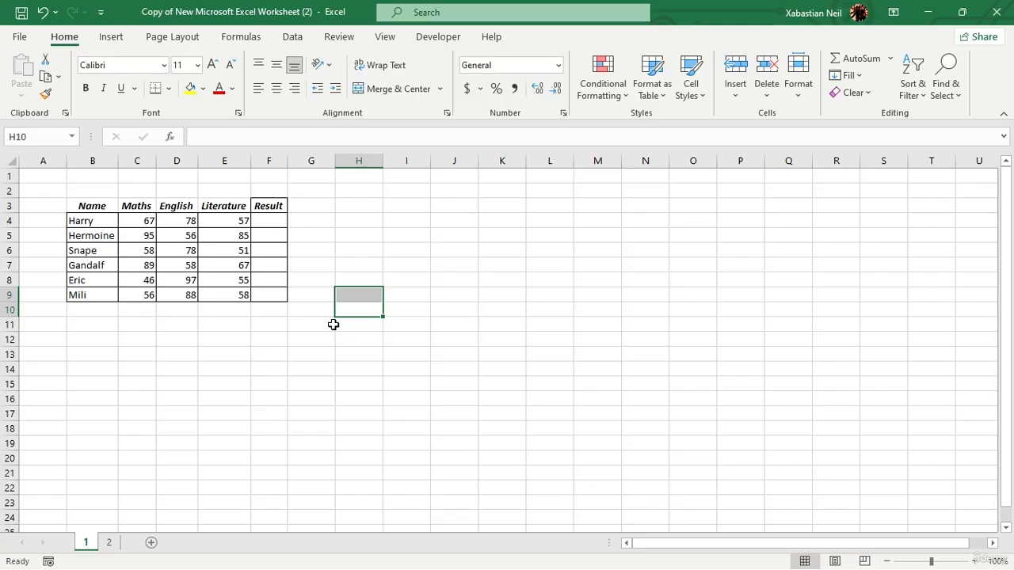
pyautogui.press('BackSpace')
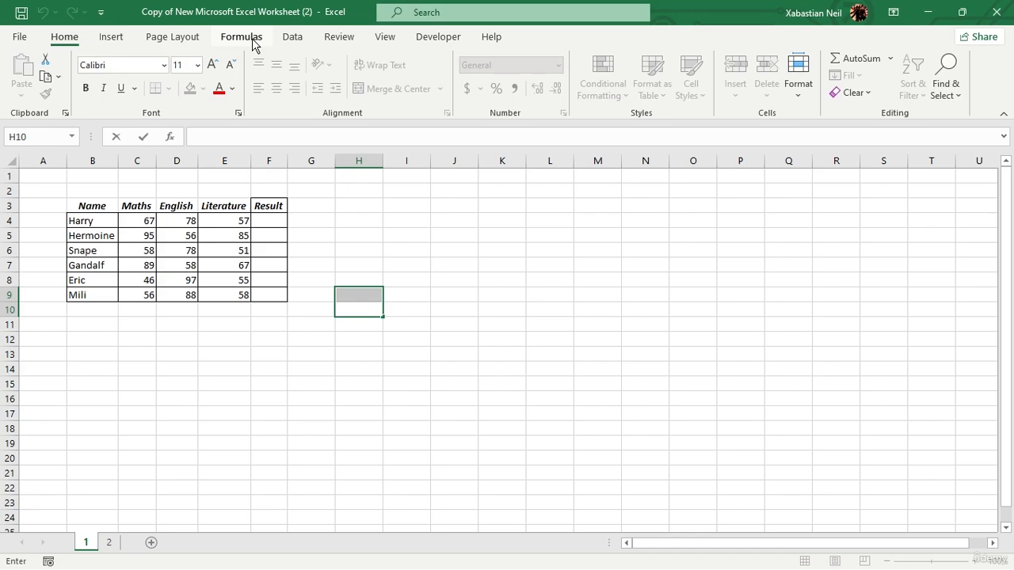
pyautogui.click(435, 35)
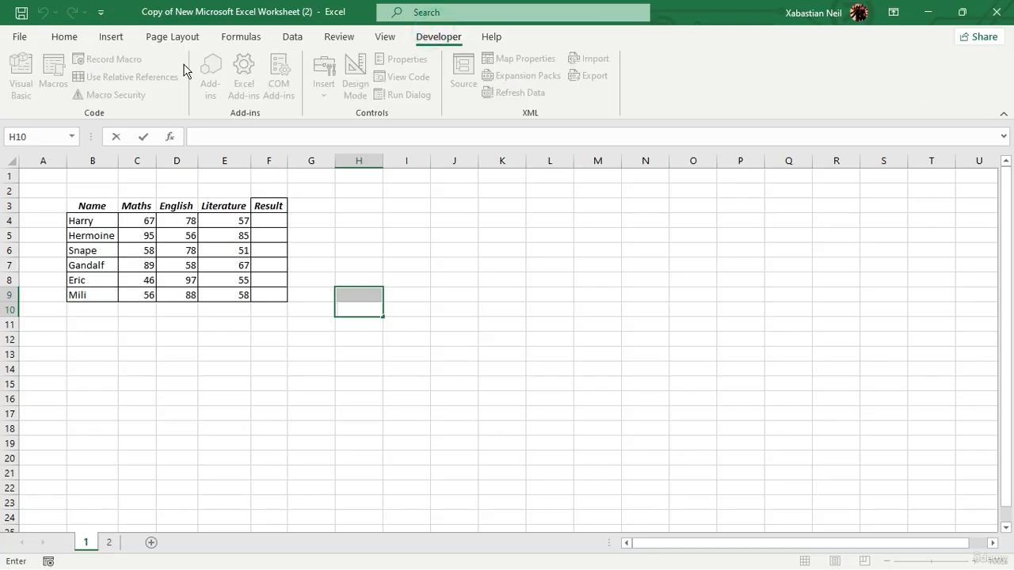
pyautogui.click(275, 284)
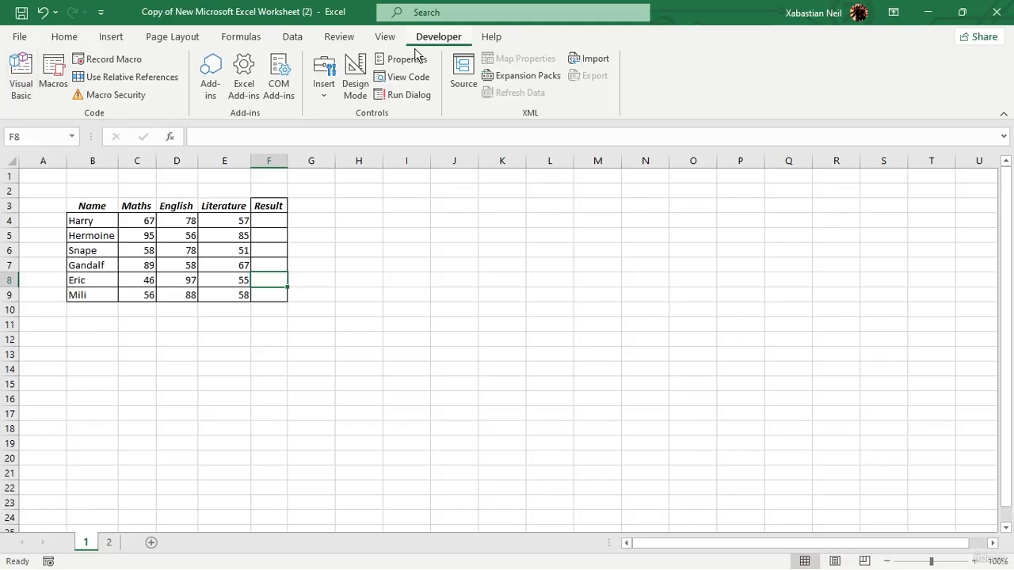
pyautogui.click(64, 36)
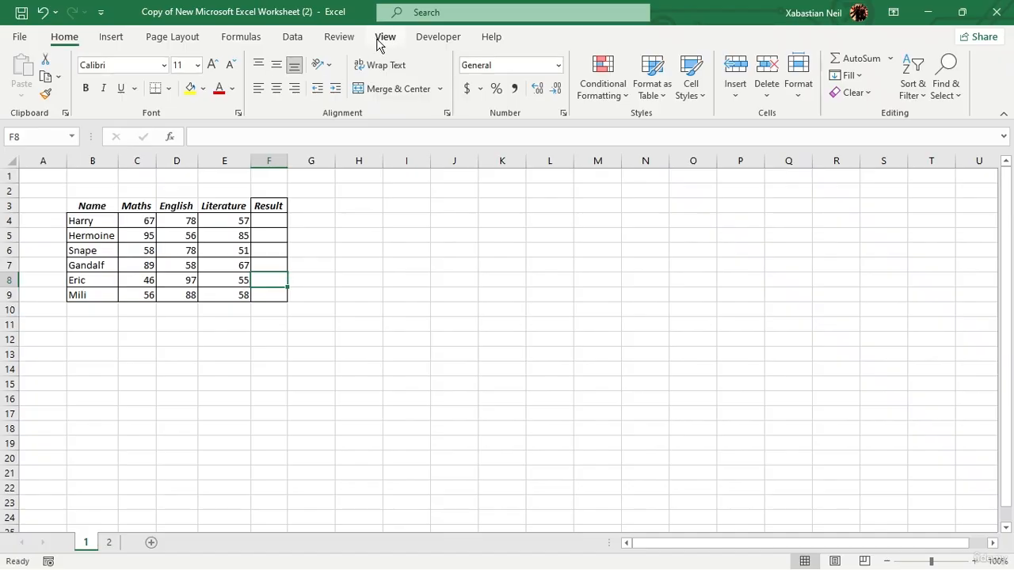
pyautogui.click(420, 36)
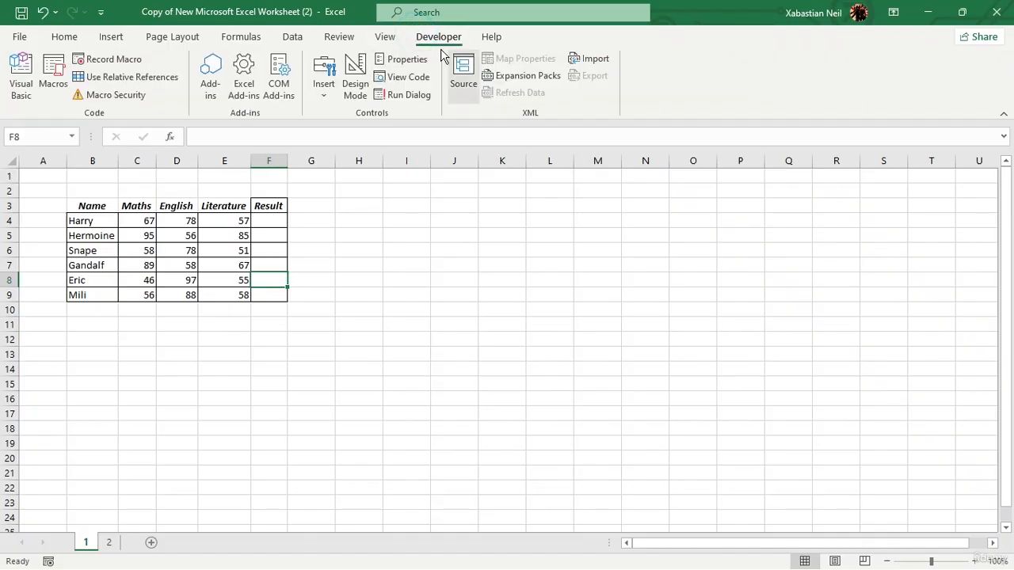
pyautogui.click(64, 36)
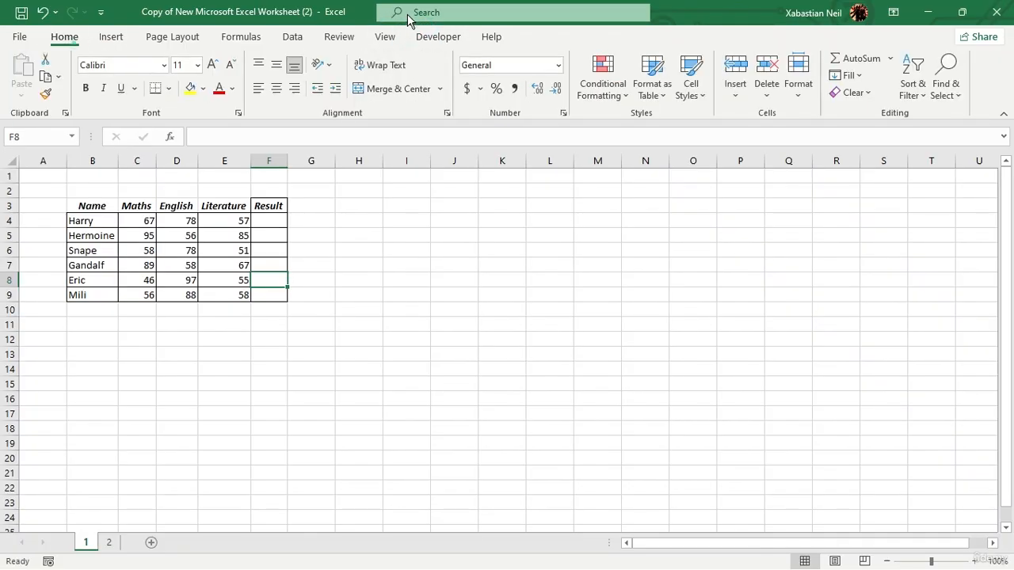
pyautogui.click(464, 13)
pyautogui.write(',ma')
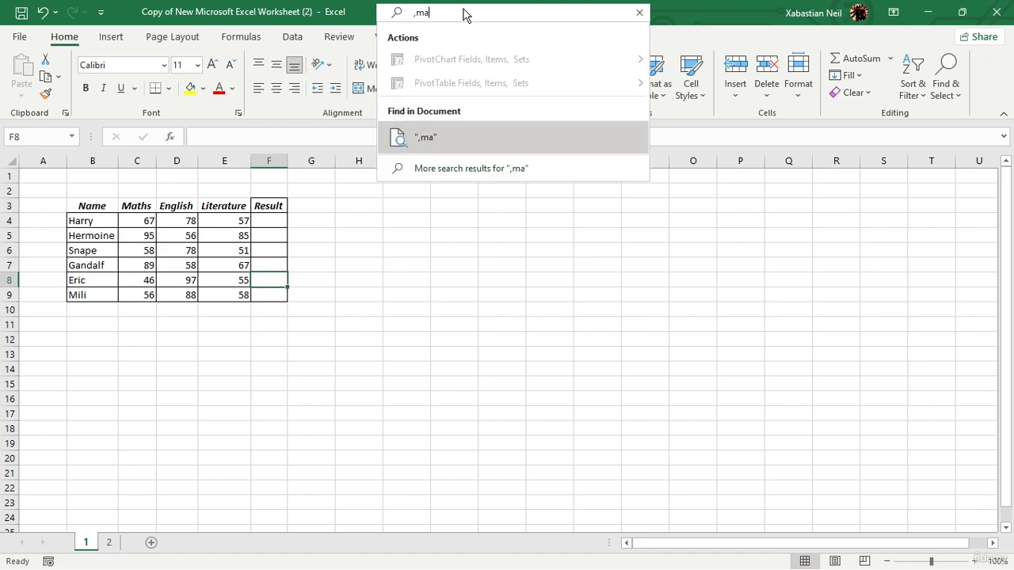
pyautogui.press('BackSpace')
pyautogui.press('BackSpace')
pyautogui.press('BackSpace')
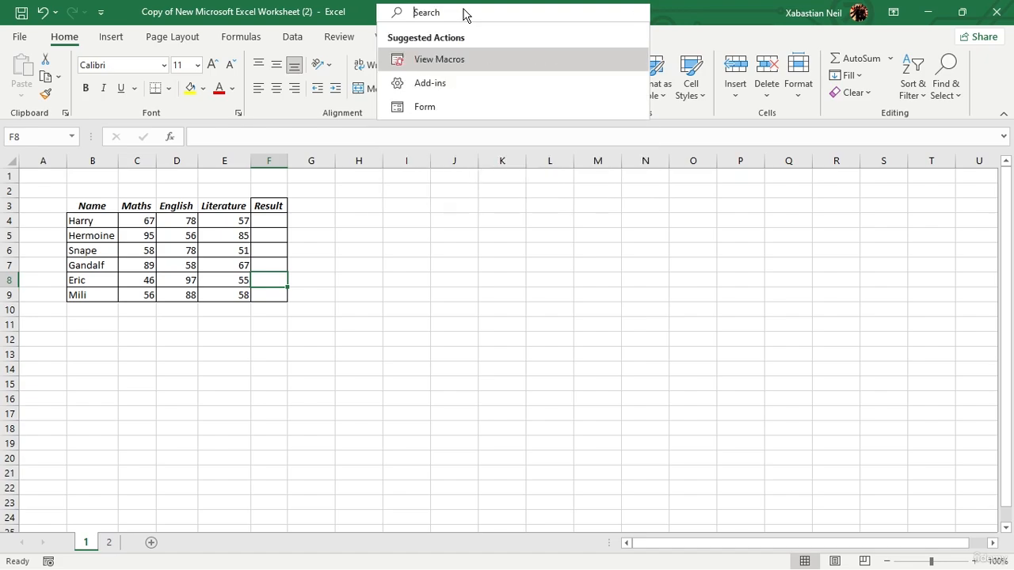
pyautogui.click(398, 133)
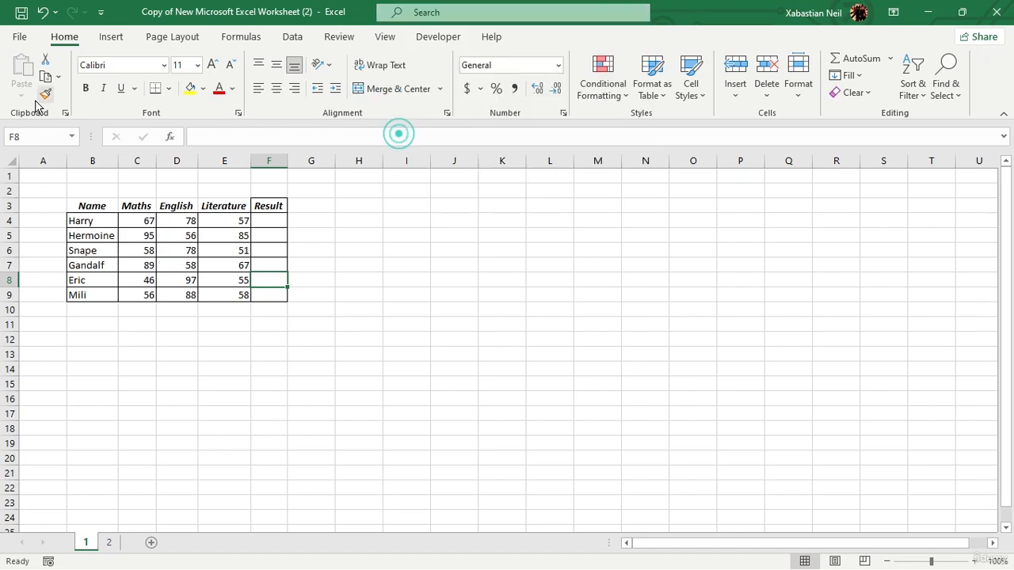
# - In the Excel Options ribbon customization, make sure Developer is enabled among the main tabs and apply the settings
pyautogui.click(21, 38)
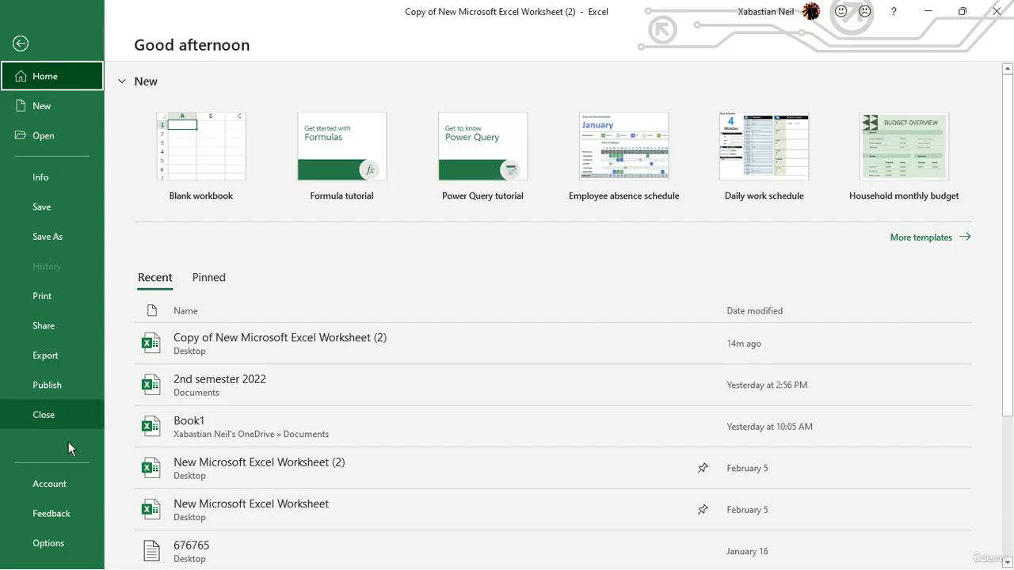
pyautogui.click(63, 544)
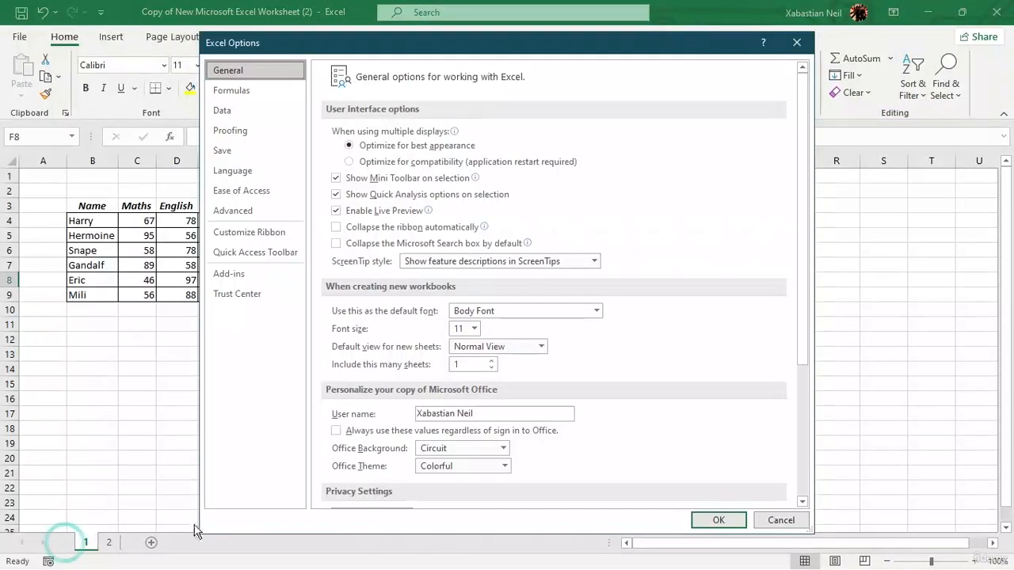
pyautogui.click(263, 232)
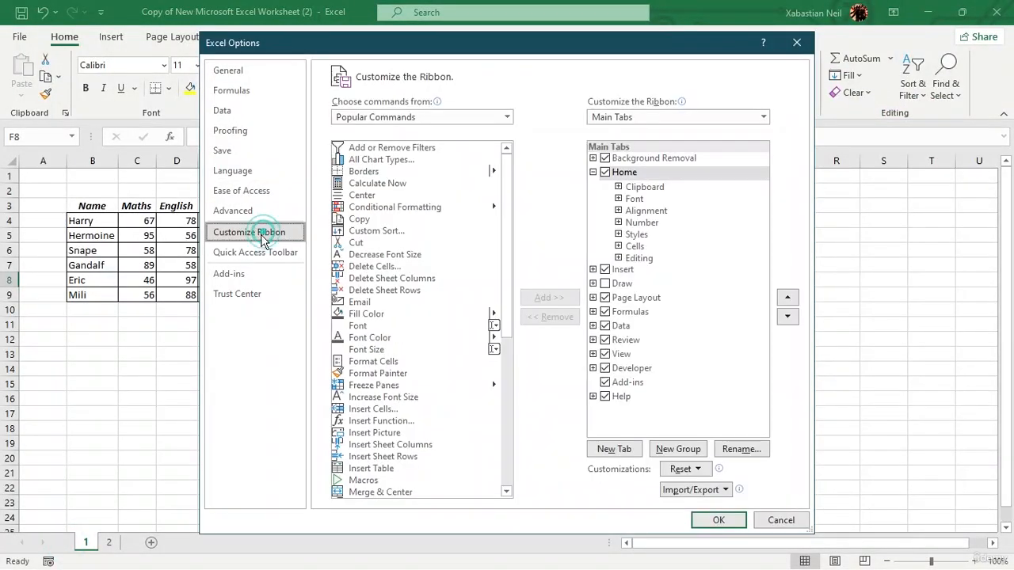
pyautogui.click(606, 369)
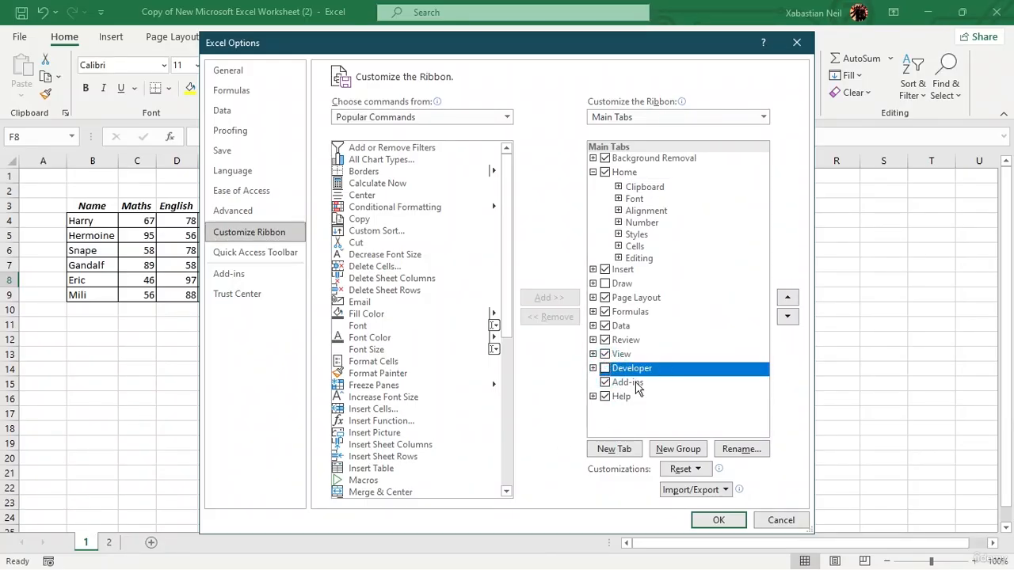
pyautogui.click(605, 368)
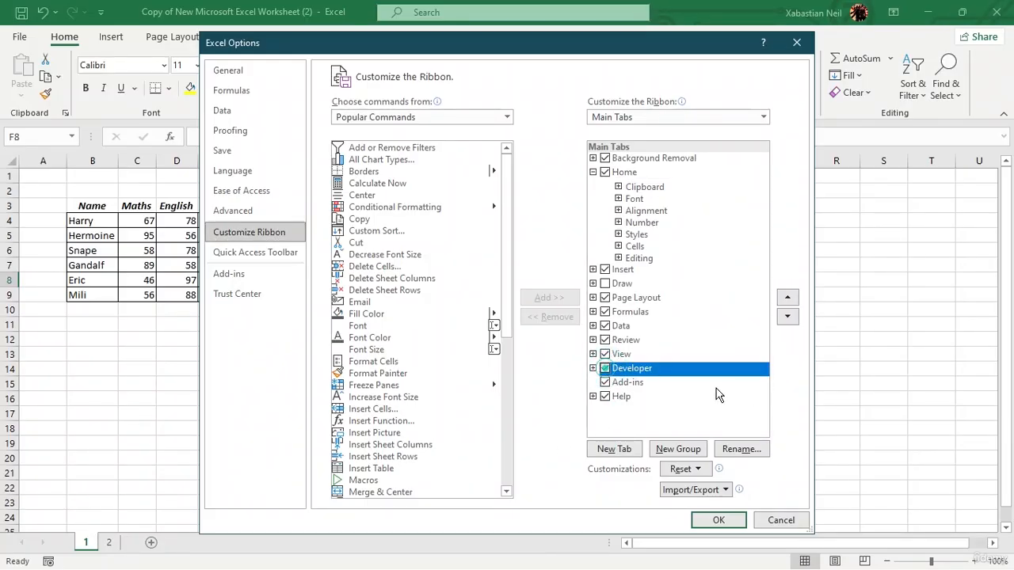
pyautogui.click(715, 520)
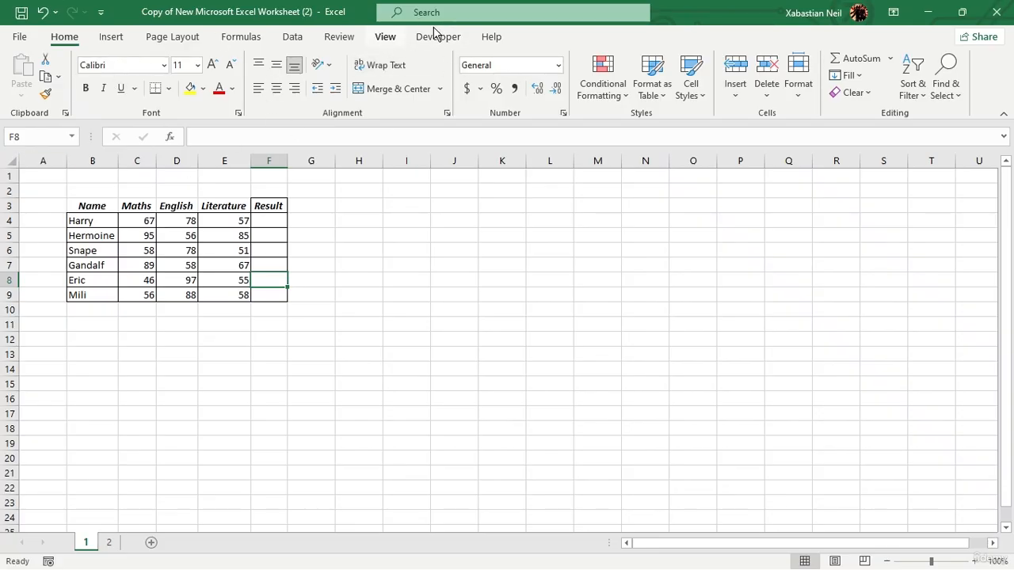
# - Enter the formula =SUM(C4:E4) in Result cell F4 on sheet 1 to total the first student's marks
pyautogui.click(269, 227)
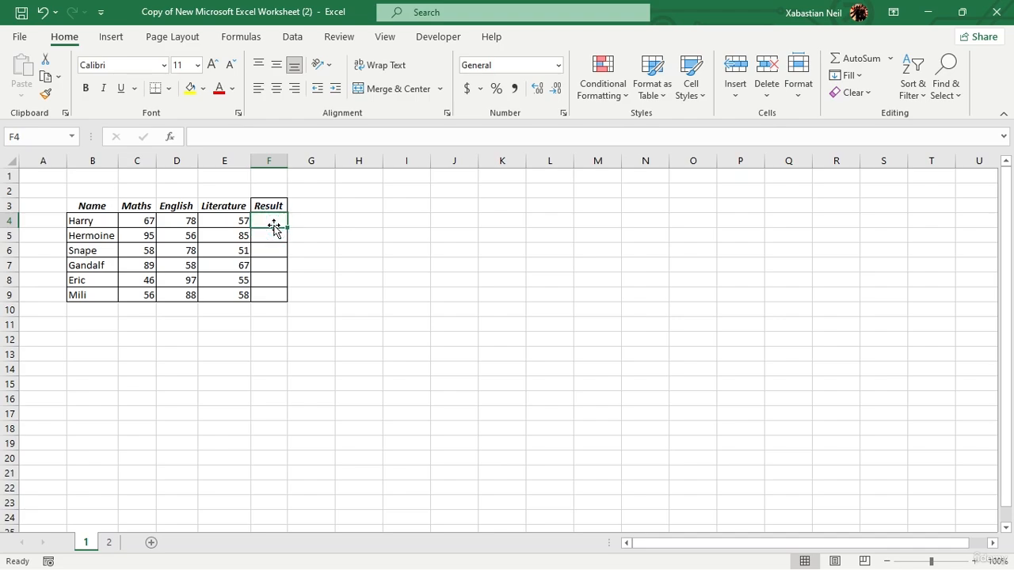
pyautogui.write('=')
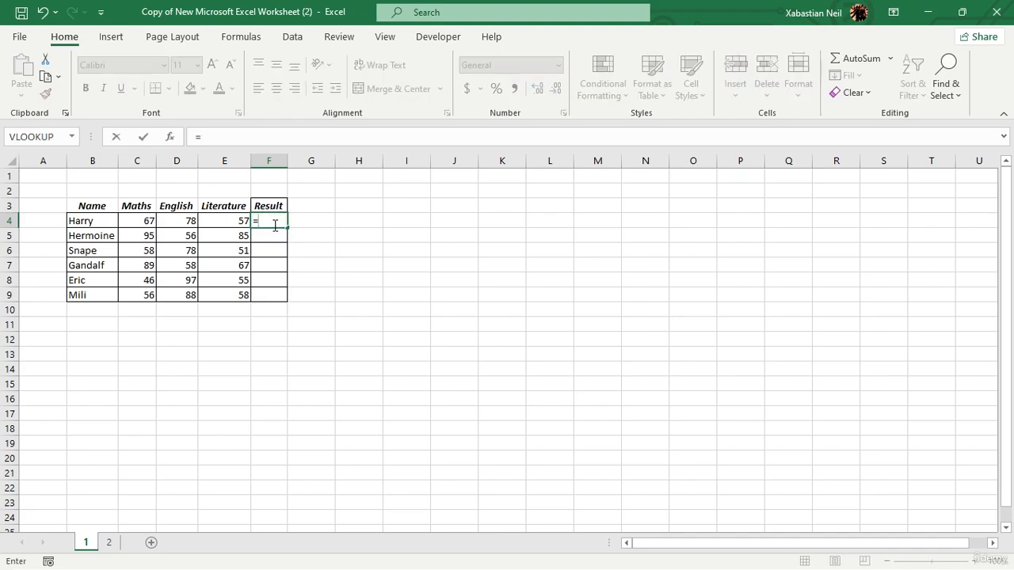
pyautogui.write('sum')
pyautogui.press('Tab')
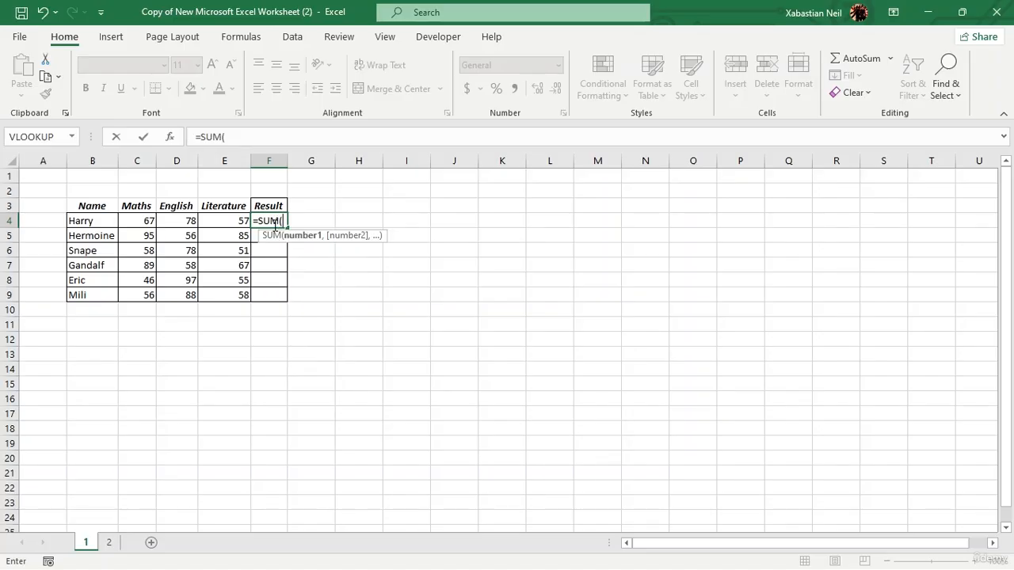
pyautogui.moveTo(135, 223); pyautogui.dragTo(217, 221)
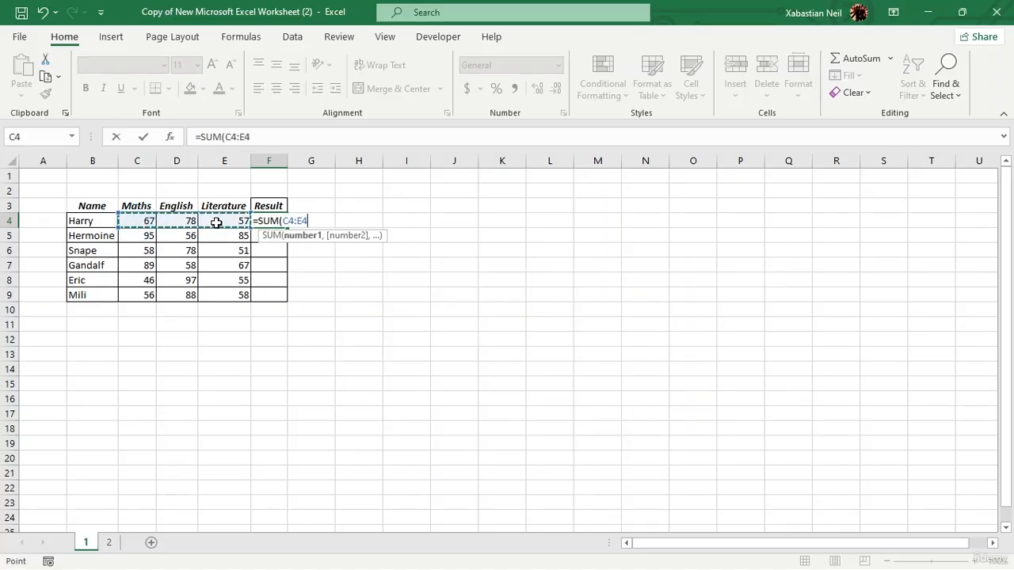
pyautogui.write(')')
pyautogui.press('Return')
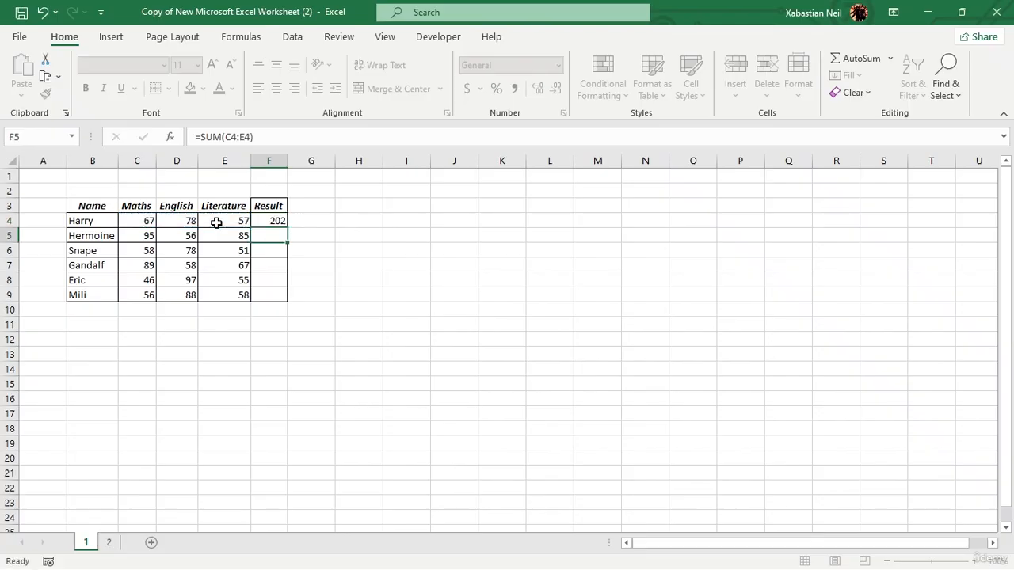
# - Copy the SUM formula from F4 down through F9 for the remaining students
pyautogui.click(271, 222)
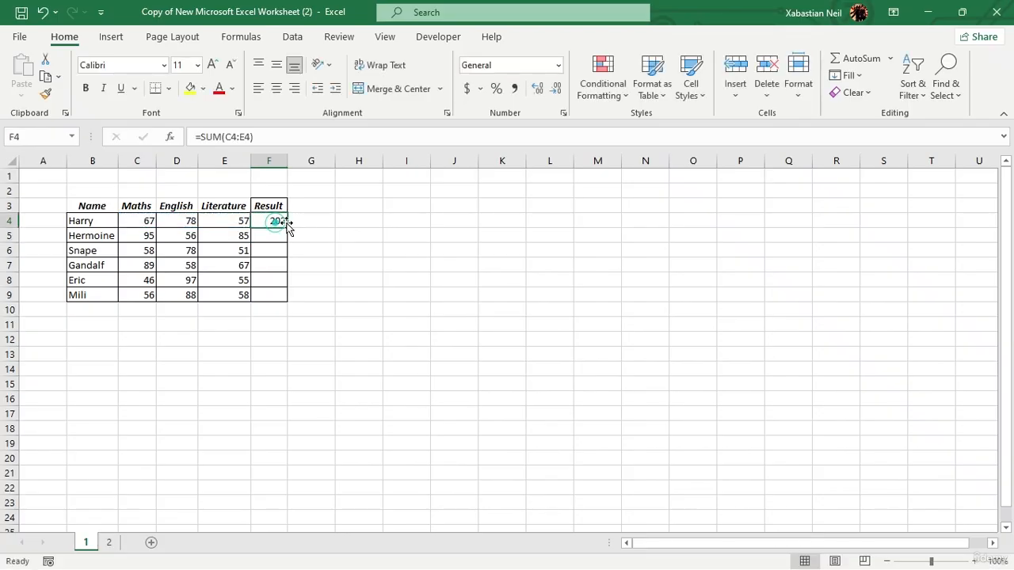
pyautogui.moveTo(289, 230); pyautogui.dragTo(295, 307)
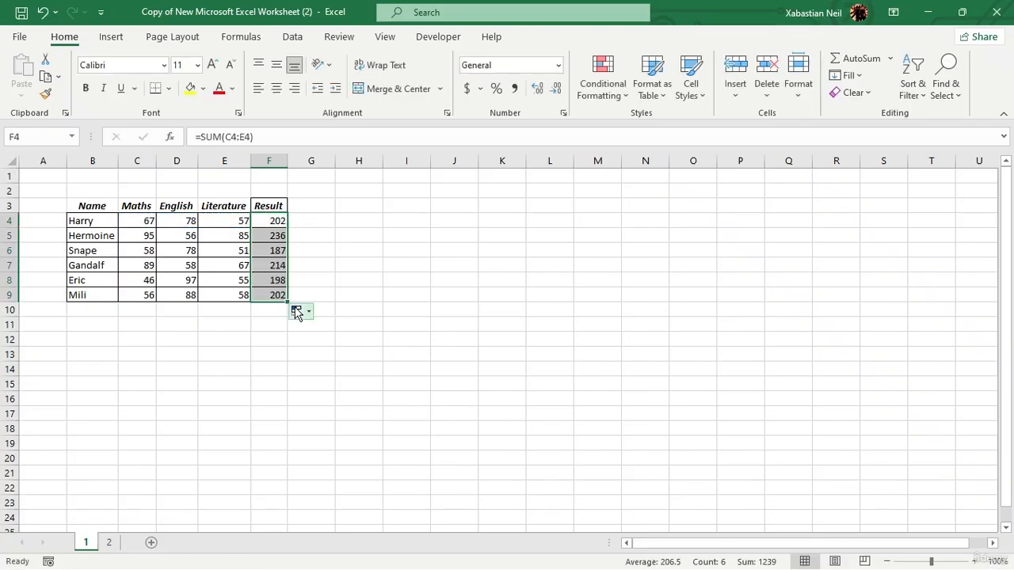
pyautogui.click(391, 252)
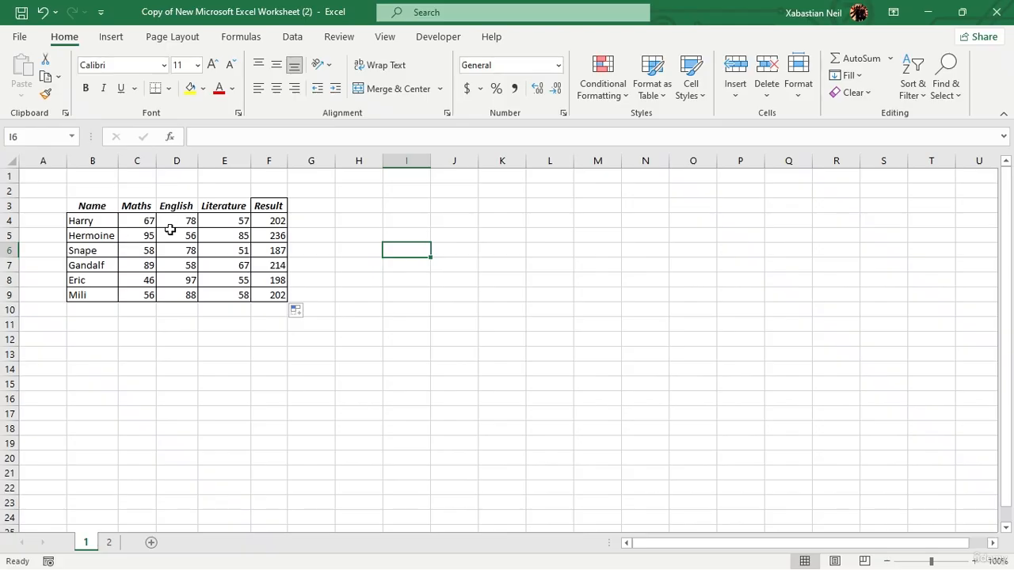
# - Switch from sheet 1 to sheet 2
pyautogui.click(272, 224)
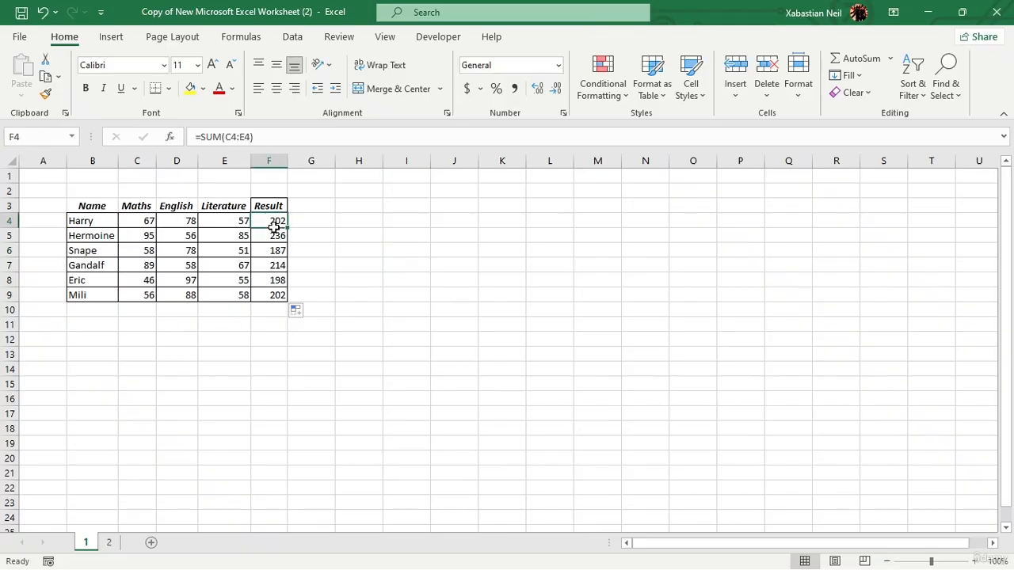
pyautogui.click(323, 231)
pyautogui.click(264, 220)
pyautogui.click(110, 543)
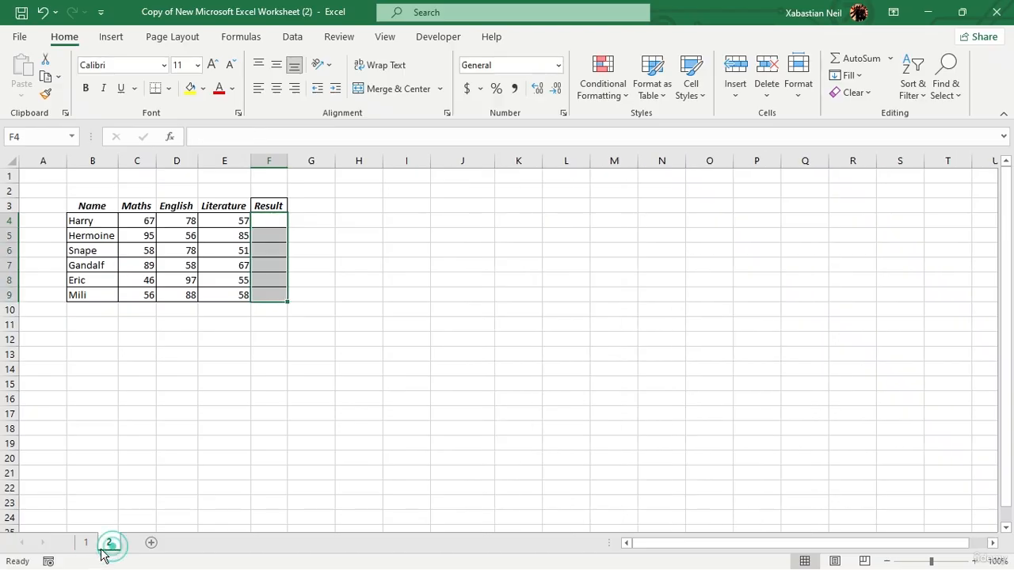
pyautogui.click(321, 220)
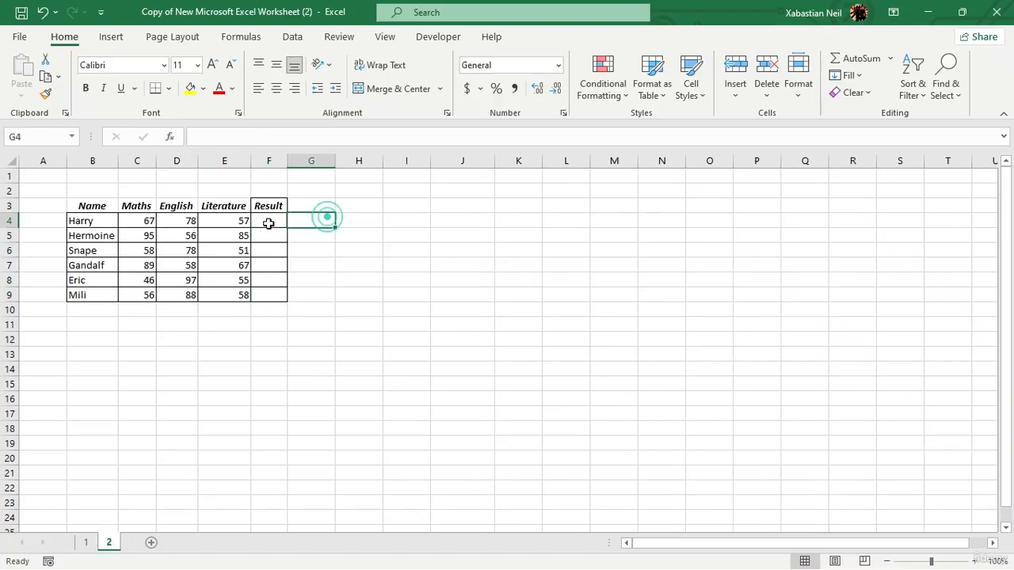
# - Fill Result cells F4:F9 on sheet 2 with SUM formulas totalling each student's marks in columns C to E
pyautogui.click(267, 223)
pyautogui.hotkey('ctrl', 'v')
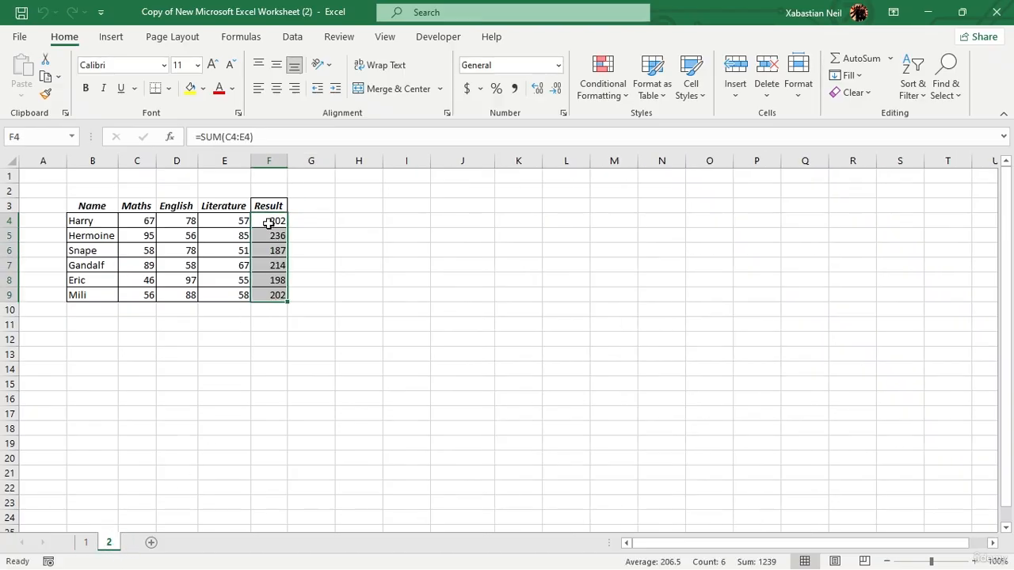
pyautogui.click(323, 224)
pyautogui.click(278, 221)
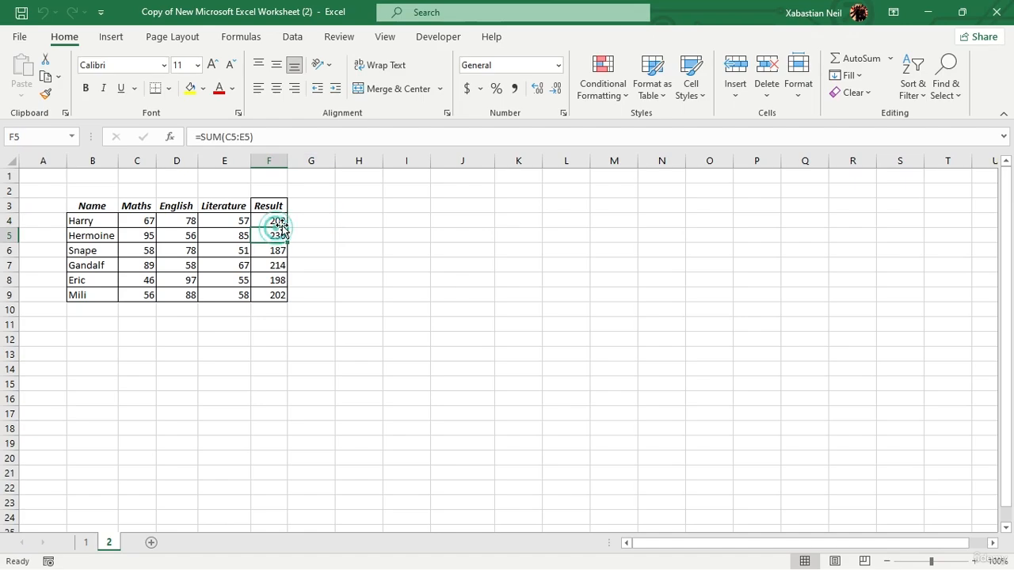
pyautogui.click(281, 218)
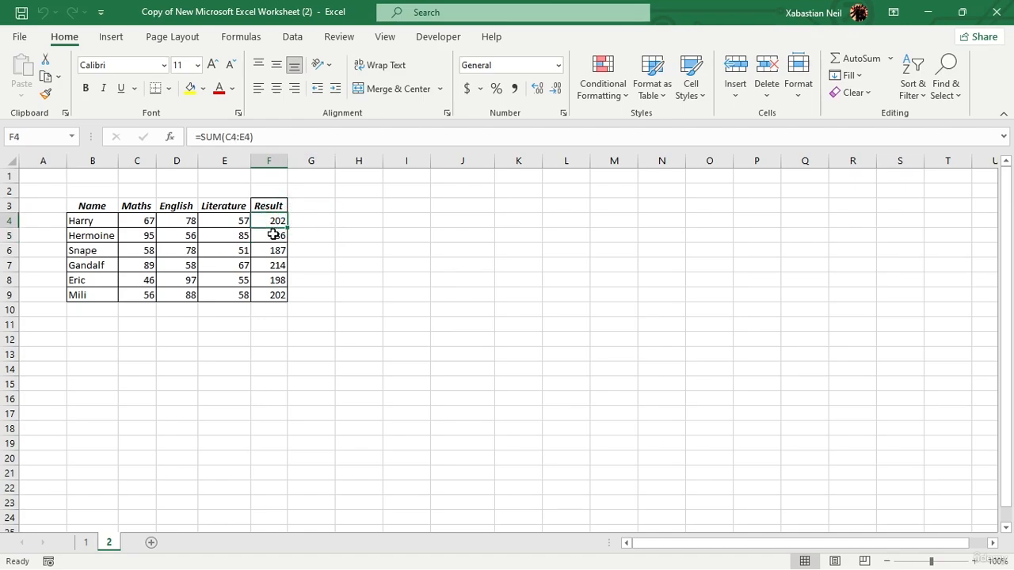
# - Clear the SUM formulas from Result cells F4 to F9 on sheet 2
pyautogui.press('Delete')
pyautogui.click(273, 235)
pyautogui.press('Delete')
pyautogui.click(273, 249)
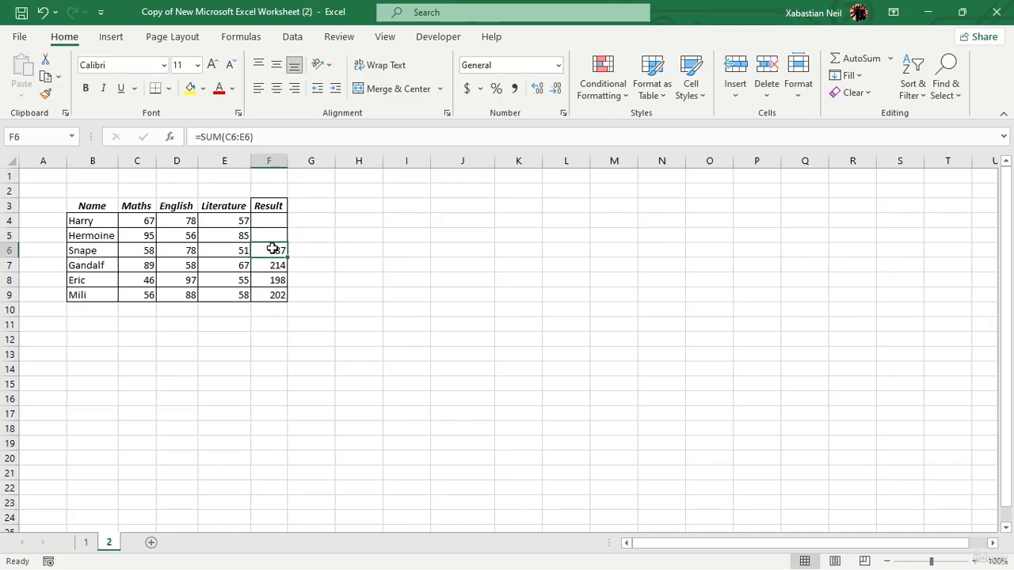
pyautogui.press('Delete')
pyautogui.click(274, 264)
pyautogui.press('Delete')
pyautogui.click(275, 280)
pyautogui.press('Delete')
pyautogui.click(276, 294)
pyautogui.press('Delete')
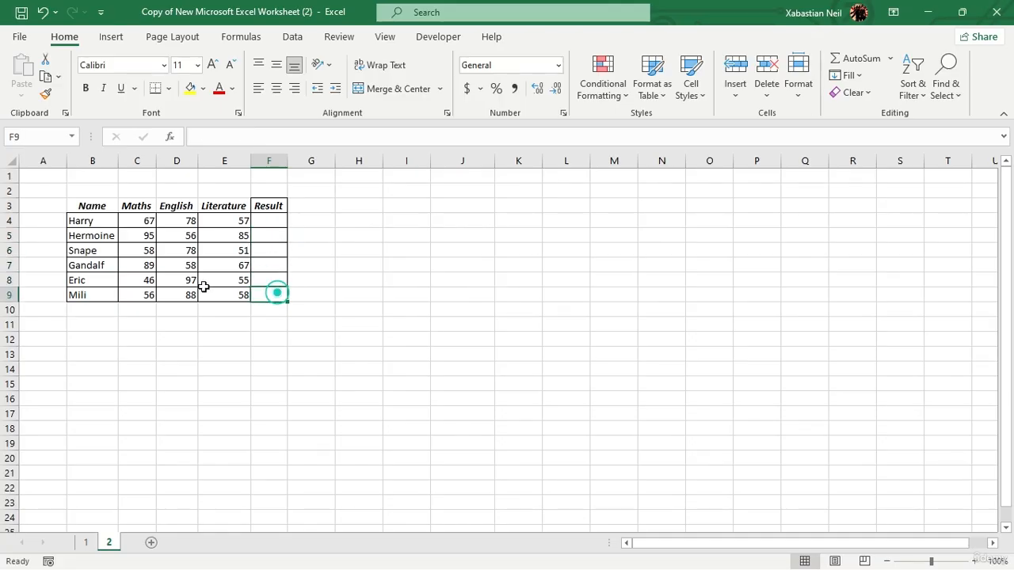
# - Change the first student's English mark in D4 on sheet 2 to 13
pyautogui.doubleClick(190, 220)
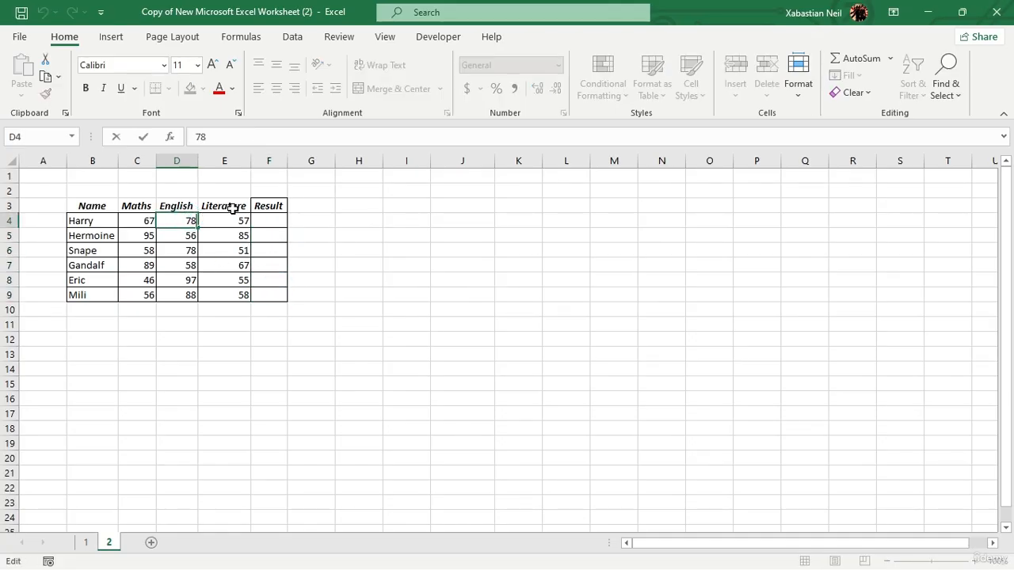
pyautogui.press('BackSpace')
pyautogui.press('BackSpace')
pyautogui.write('13')
pyautogui.click(276, 217)
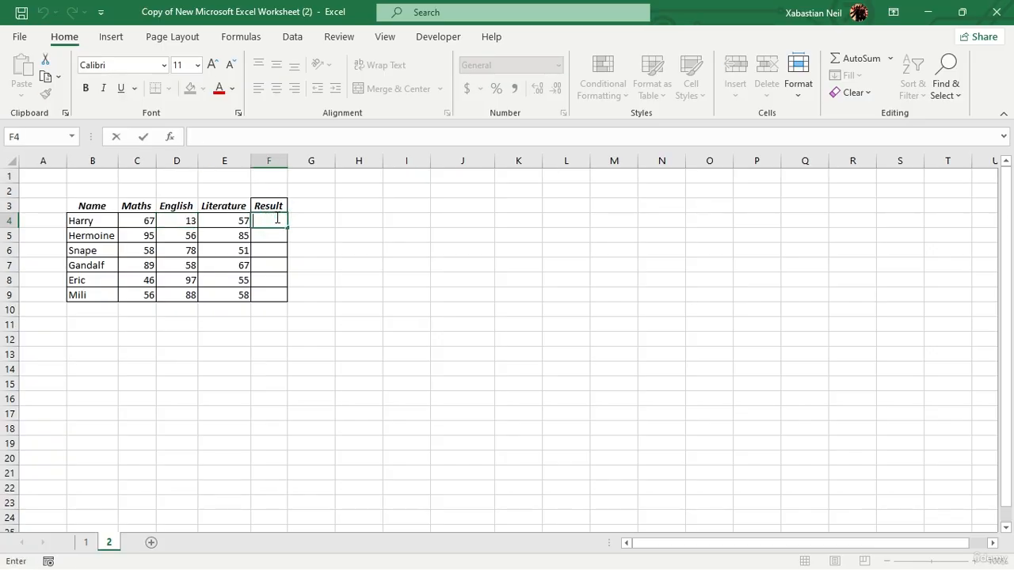
# - Run Macro1 on sheet 2 to fill the Result cells F4:F9 with each student's total
pyautogui.doubleClick(262, 218)
pyautogui.click(272, 220)
pyautogui.click(437, 40)
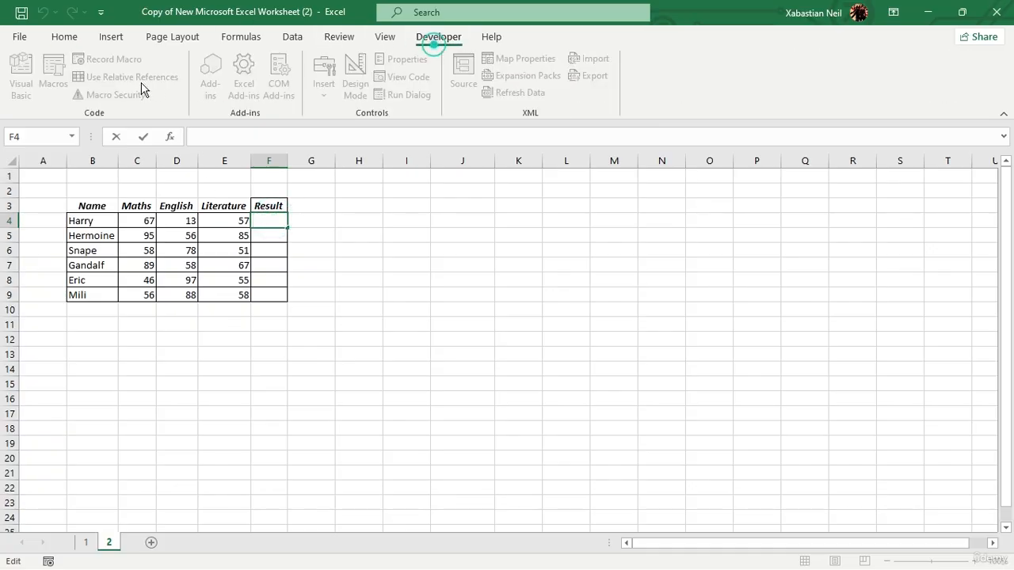
pyautogui.press('Escape')
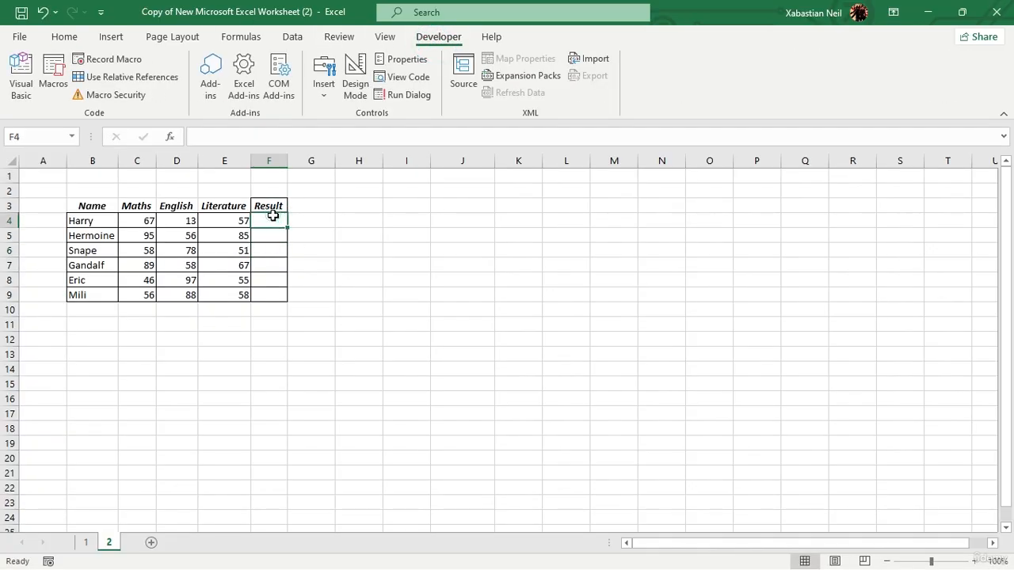
pyautogui.click(51, 75)
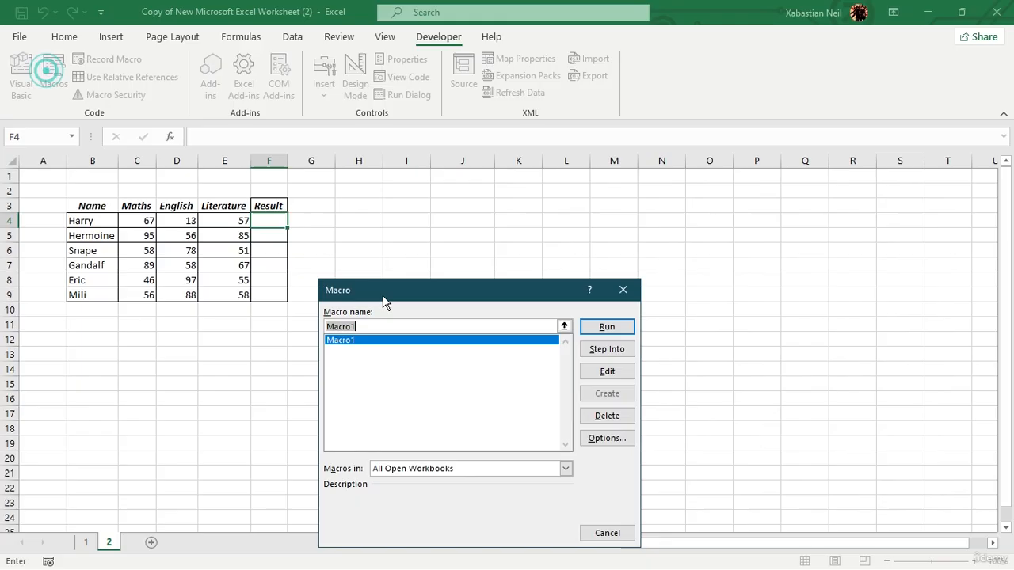
pyautogui.click(596, 328)
pyautogui.click(264, 221)
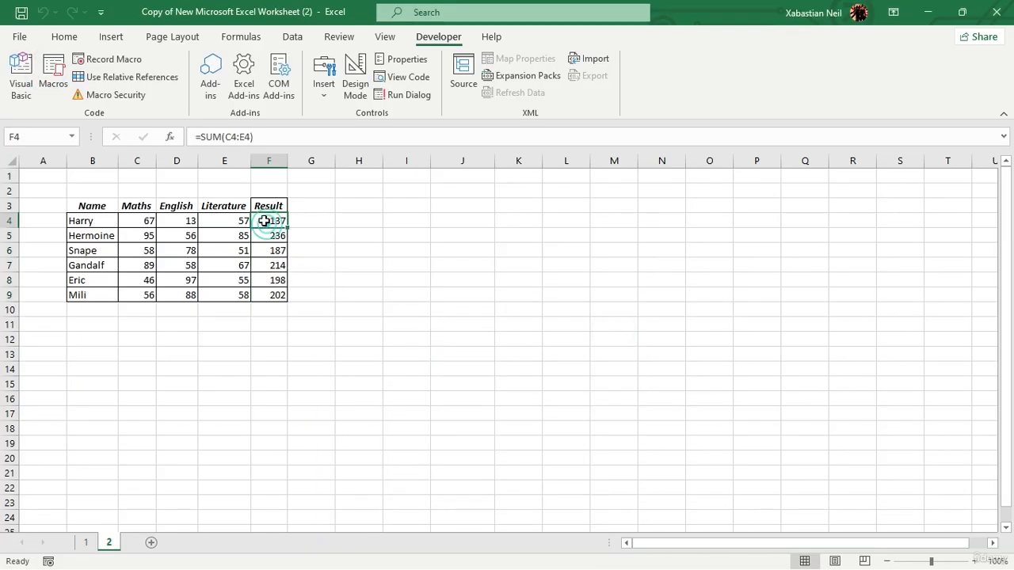
# - Change the second student's English mark in D5 on sheet 2 to 40
pyautogui.click(190, 235)
pyautogui.doubleClick(191, 235)
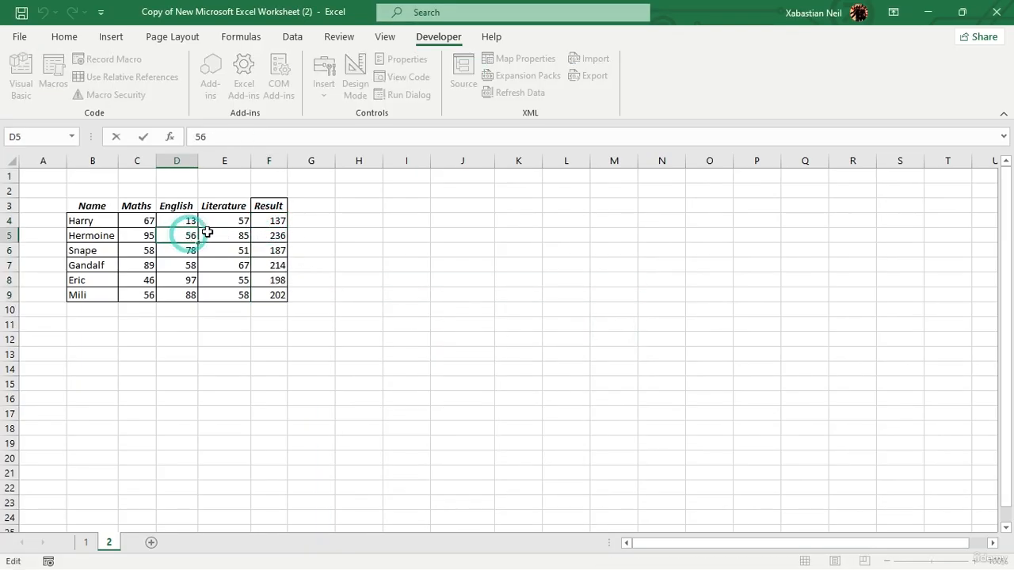
pyautogui.click(194, 236)
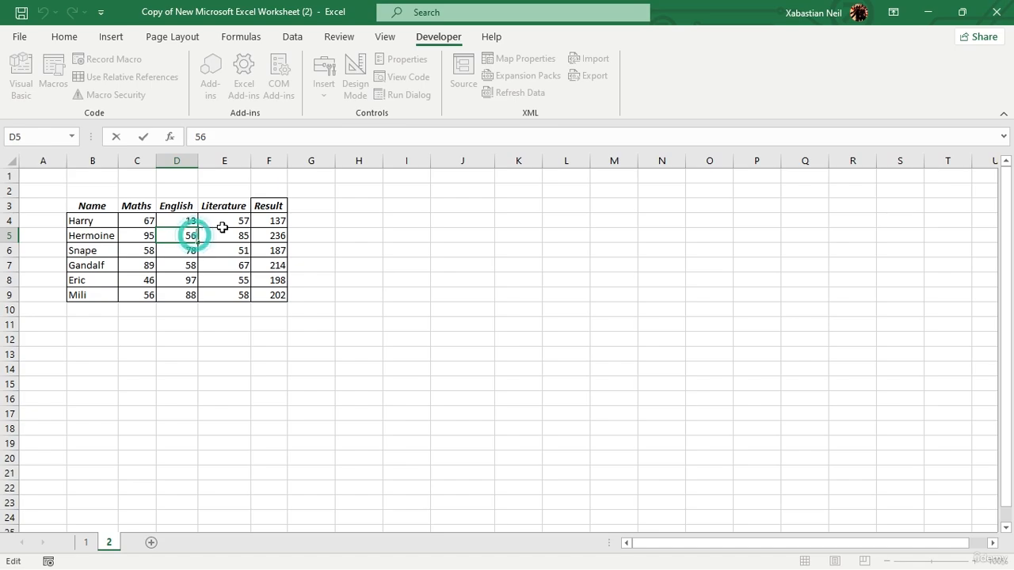
pyautogui.press('BackSpace')
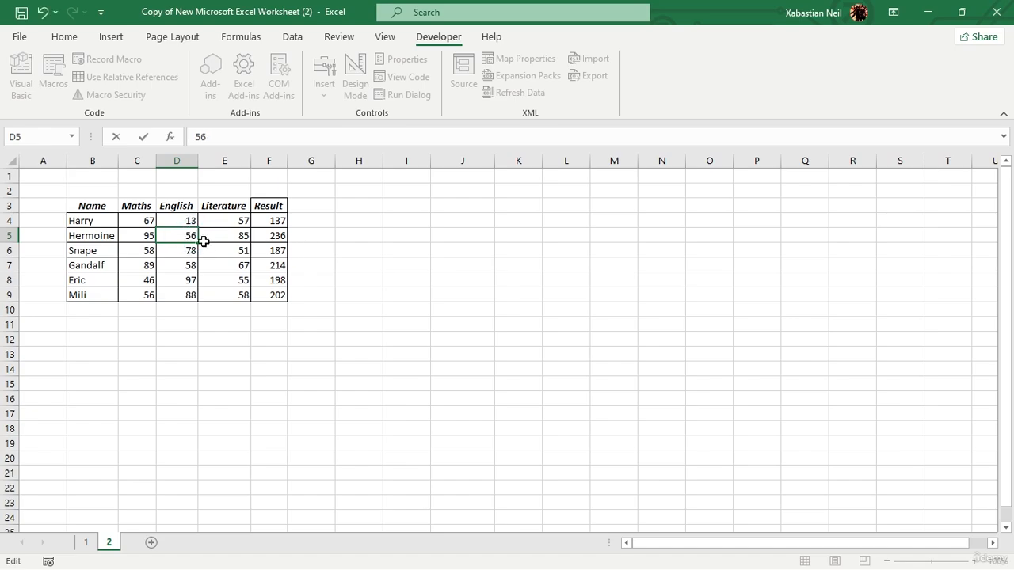
pyautogui.press('BackSpace')
pyautogui.press('BackSpace')
pyautogui.write('40')
pyautogui.press('Return')
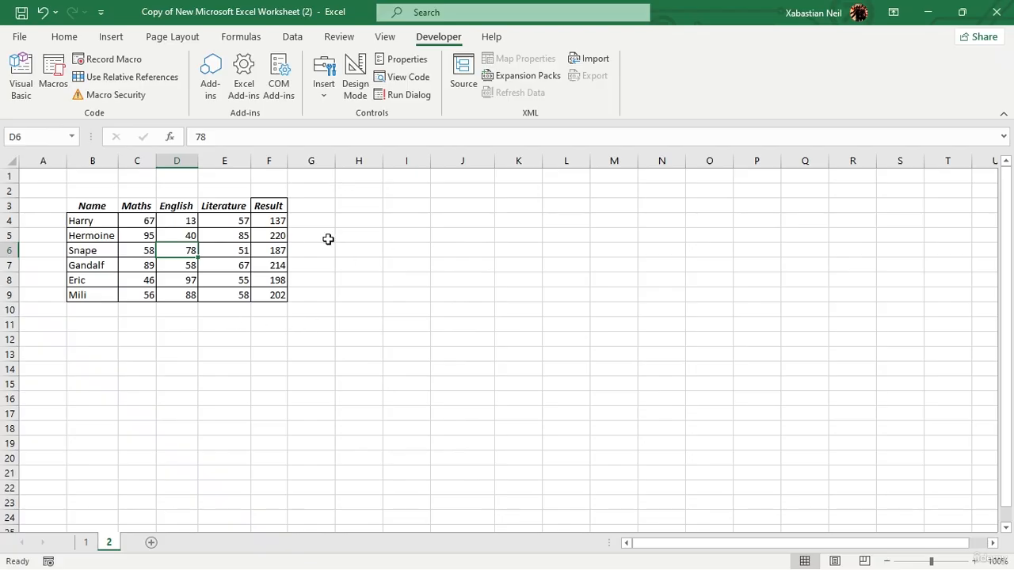
# - Change the last student's Literature mark in E9 on sheet 2 to 37
pyautogui.doubleClick(244, 295)
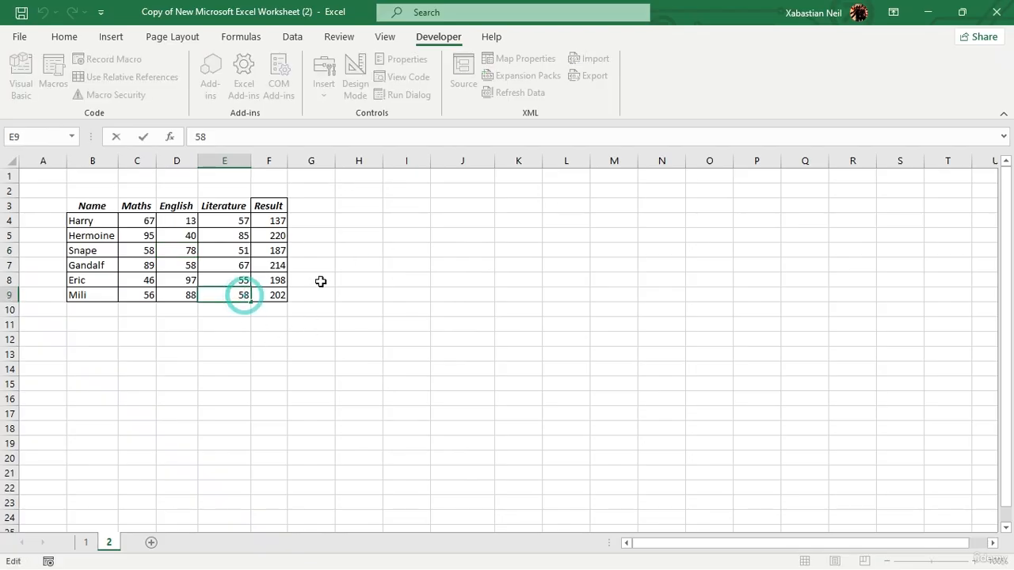
pyautogui.press('BackSpace')
pyautogui.press('BackSpace')
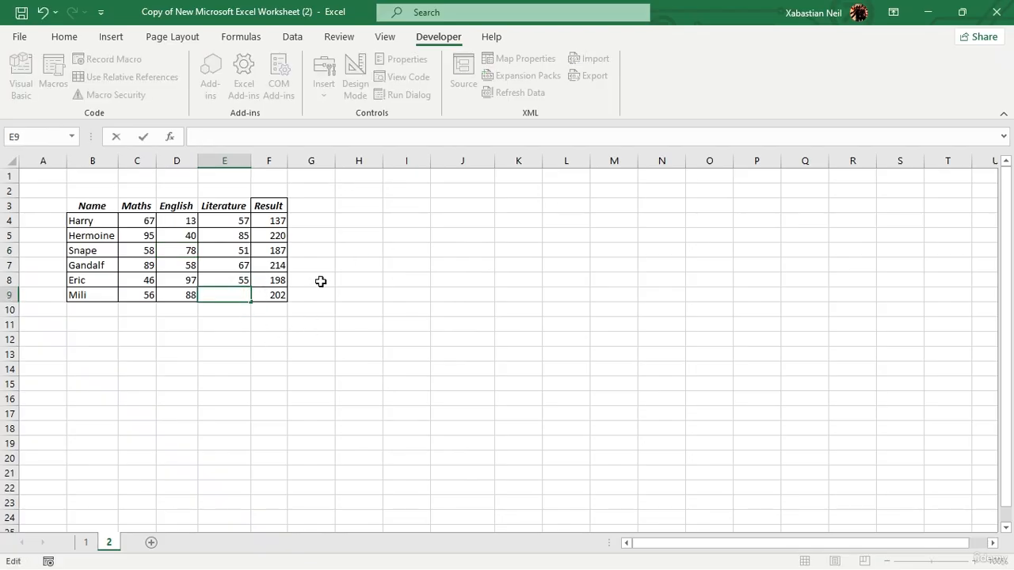
pyautogui.write('37')
pyautogui.press('Return')
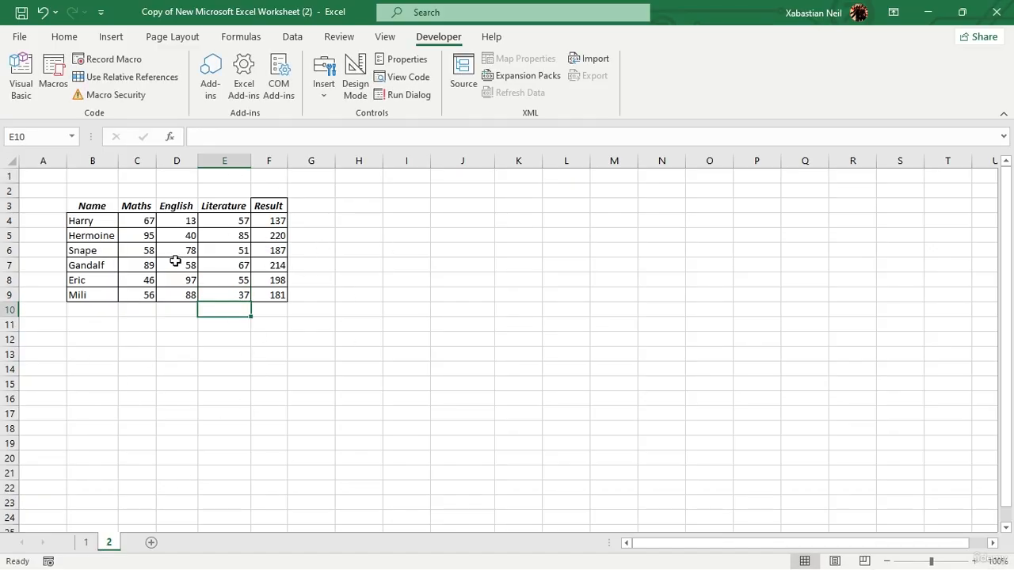
# - Compare the marks and Result totals on sheet 1 with those on sheet 2, and inspect the formula in F8
pyautogui.click(86, 549)
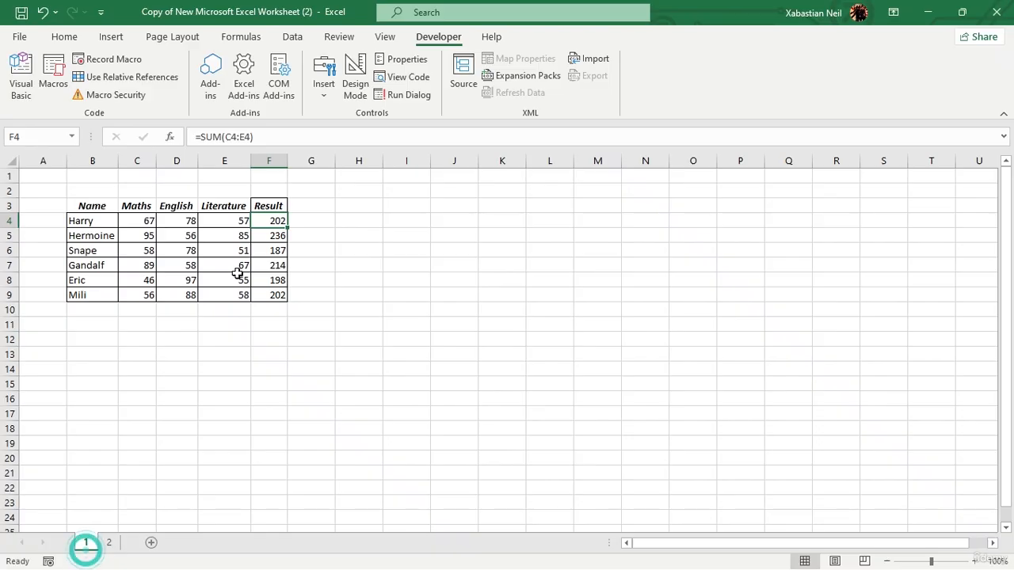
pyautogui.click(109, 546)
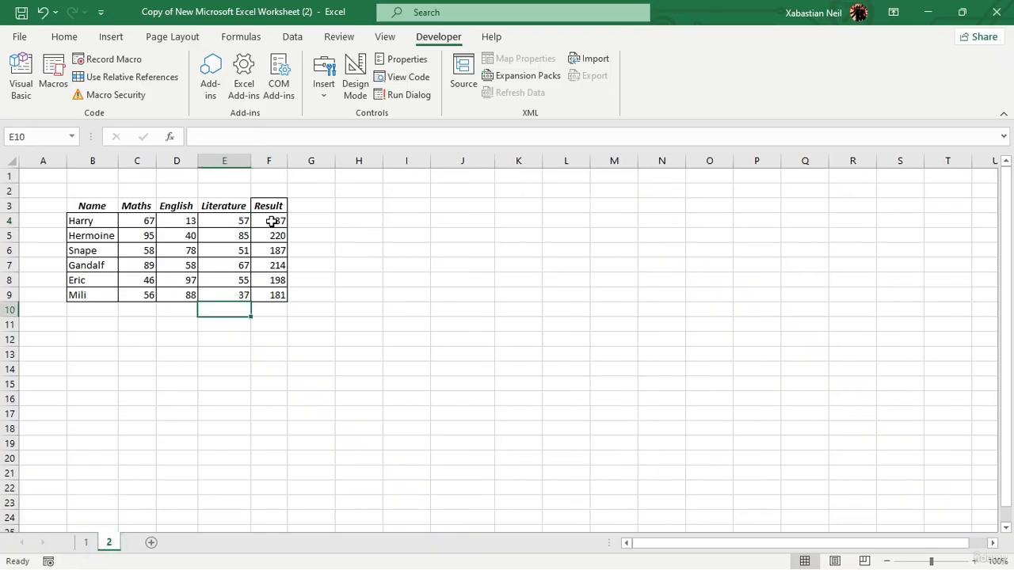
pyautogui.press('BackSpace')
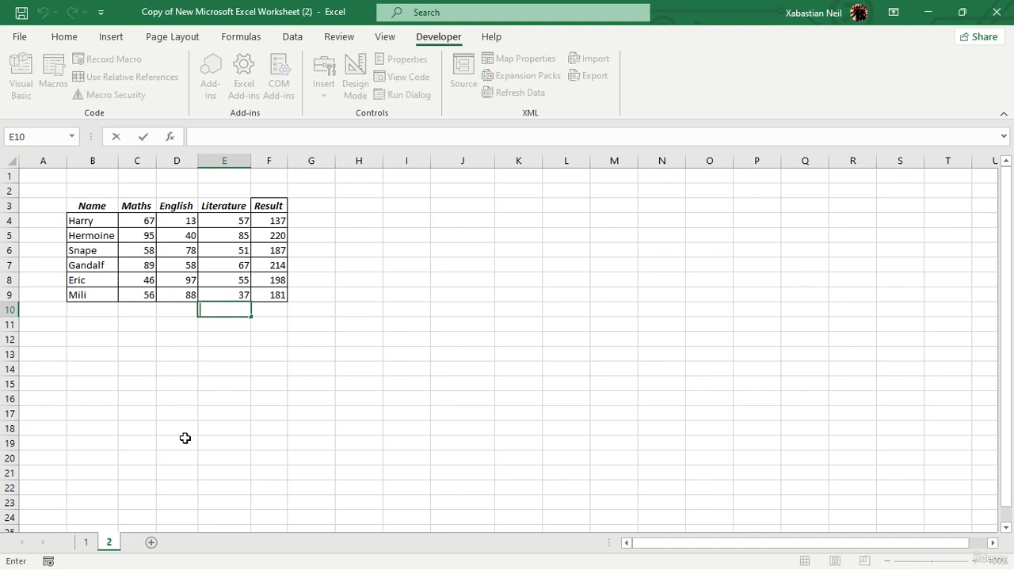
pyautogui.click(265, 282)
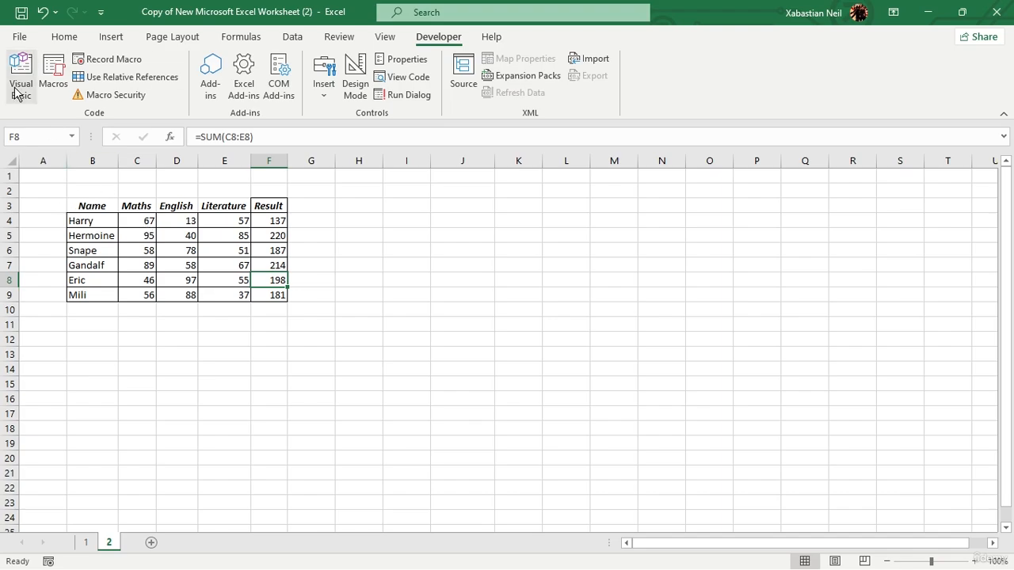
pyautogui.click(351, 265)
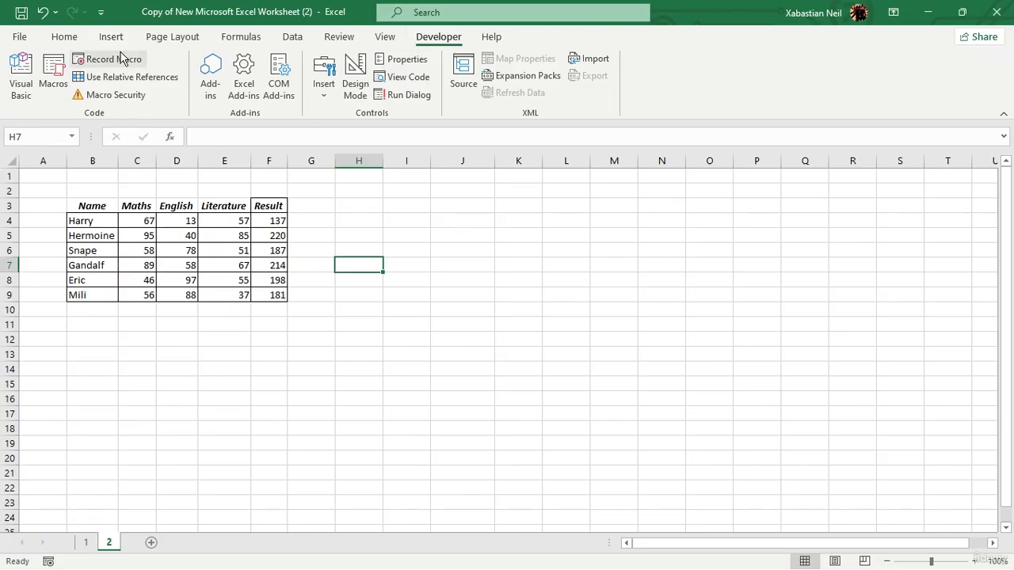
# - Delete Macro1 from the workbook and check the list of remaining macros
pyautogui.click(53, 87)
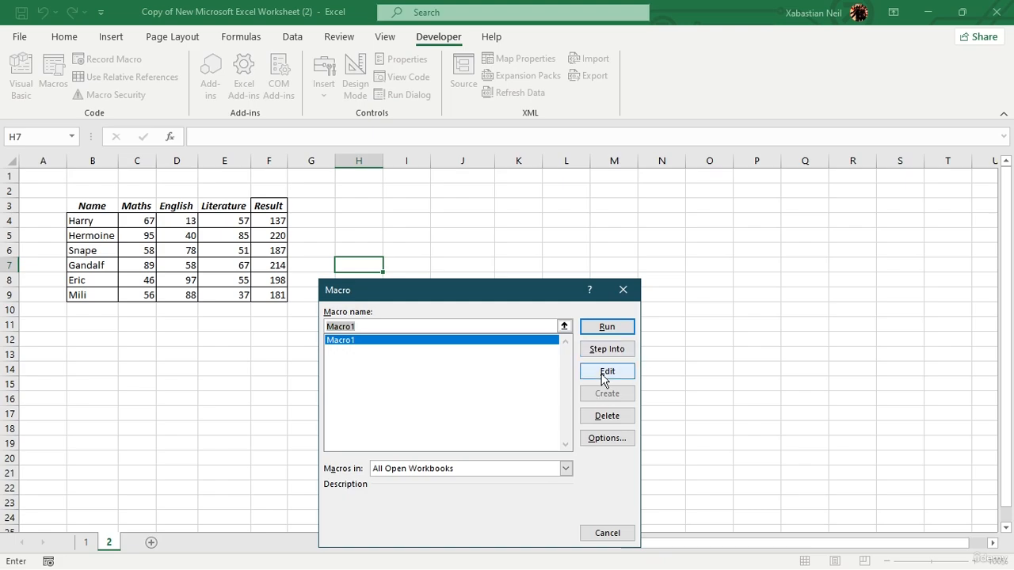
pyautogui.click(600, 423)
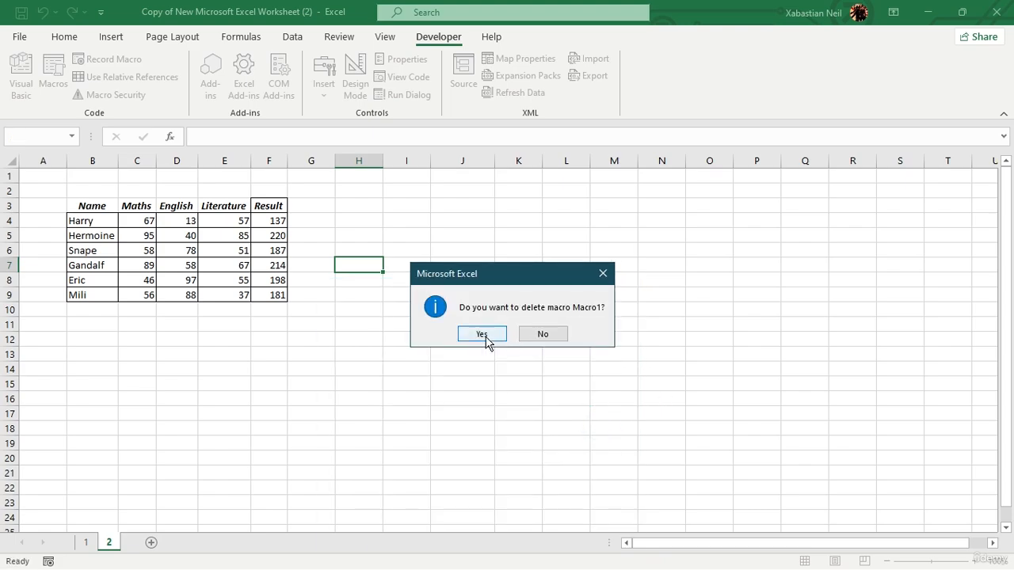
pyautogui.click(481, 334)
pyautogui.click(54, 75)
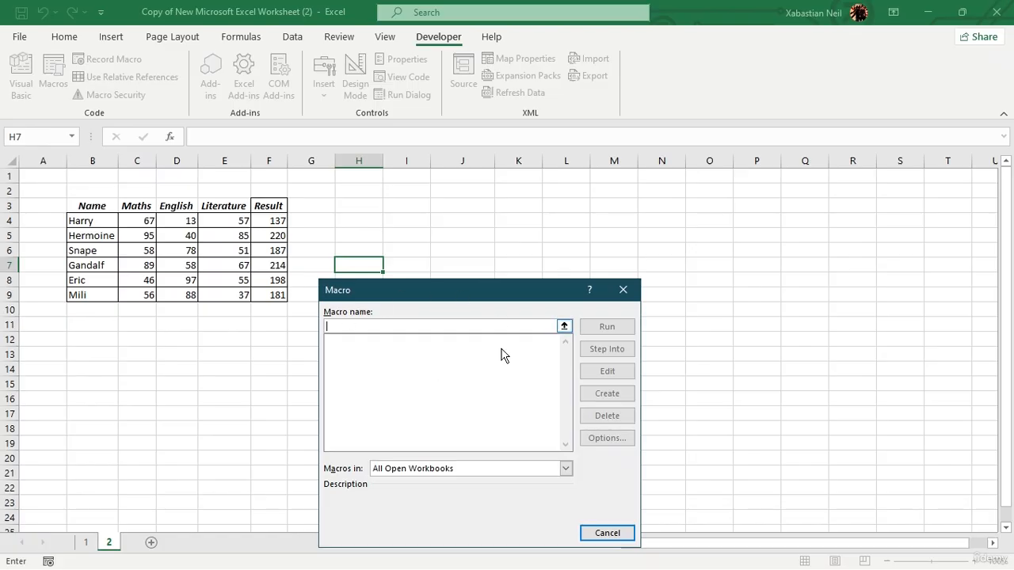
pyautogui.click(624, 291)
pyautogui.click(380, 252)
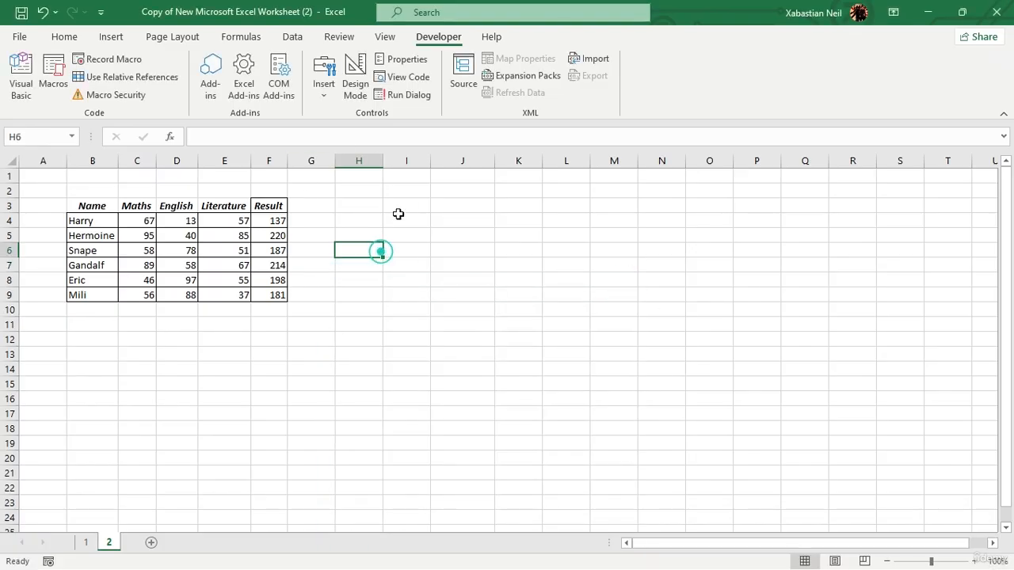
pyautogui.click(381, 219)
pyautogui.click(311, 222)
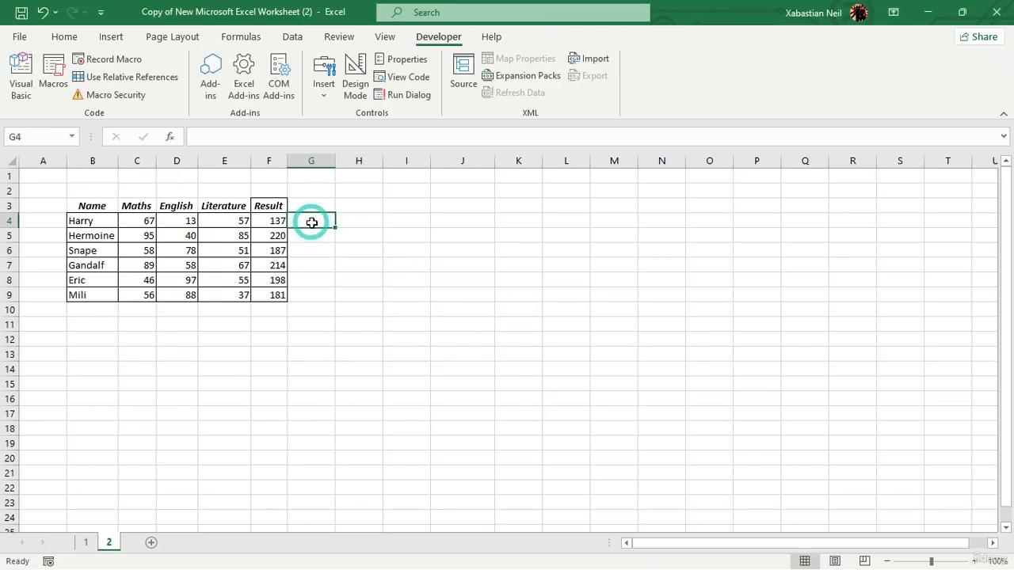
pyautogui.click(376, 215)
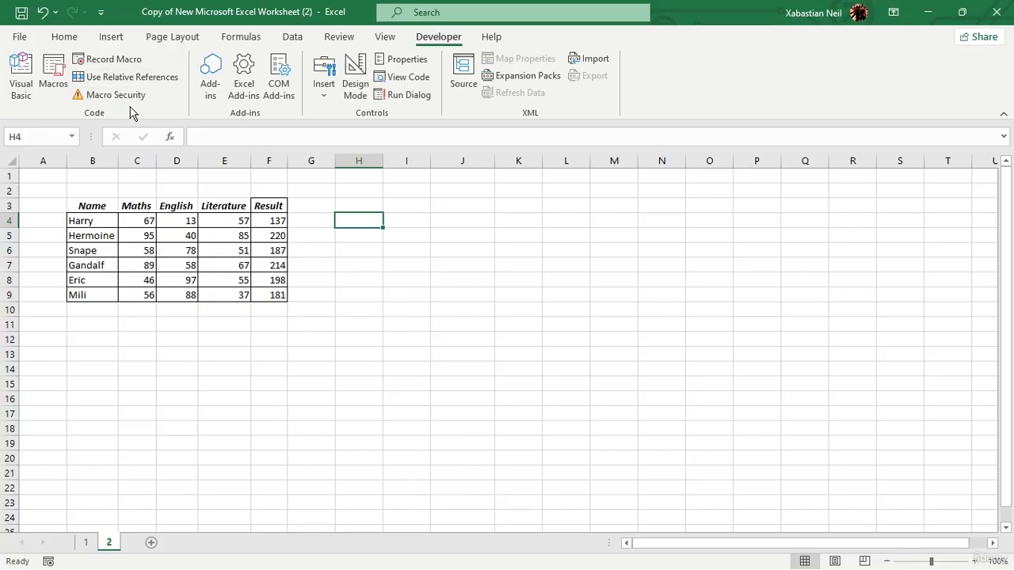
# - Set up a new macro recording with the macro name color_font
pyautogui.click(114, 61)
pyautogui.moveTo(493, 324); pyautogui.dragTo(640, 159)
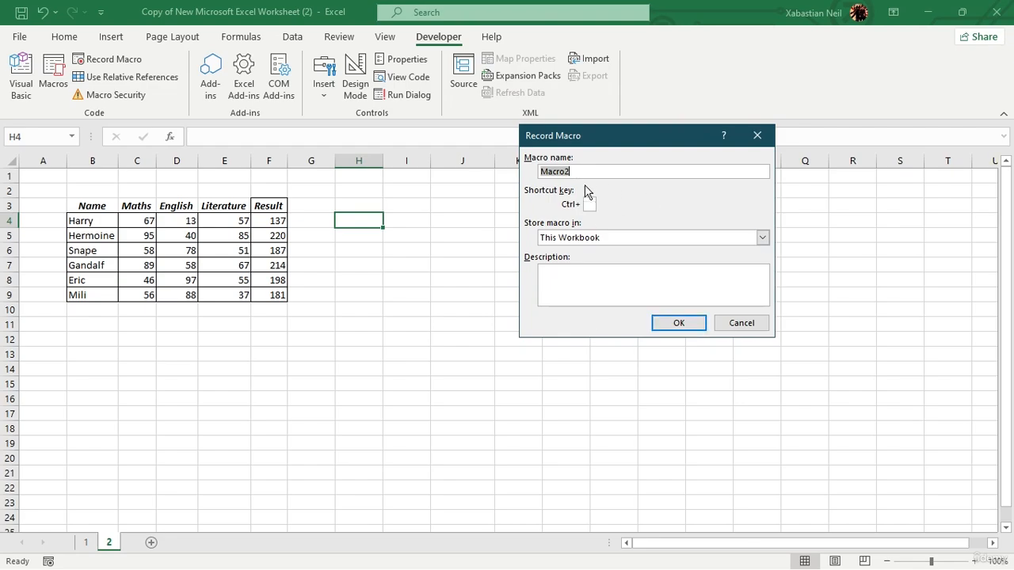
pyautogui.click(604, 171)
pyautogui.press('BackSpace')
pyautogui.press('BackSpace')
pyautogui.press('BackSpace')
pyautogui.press('BackSpace')
pyautogui.press('BackSpace')
pyautogui.press('BackSpace')
pyautogui.write('colow')
pyautogui.press('BackSpace')
pyautogui.moveTo(609, 137); pyautogui.dragTo(518, 129)
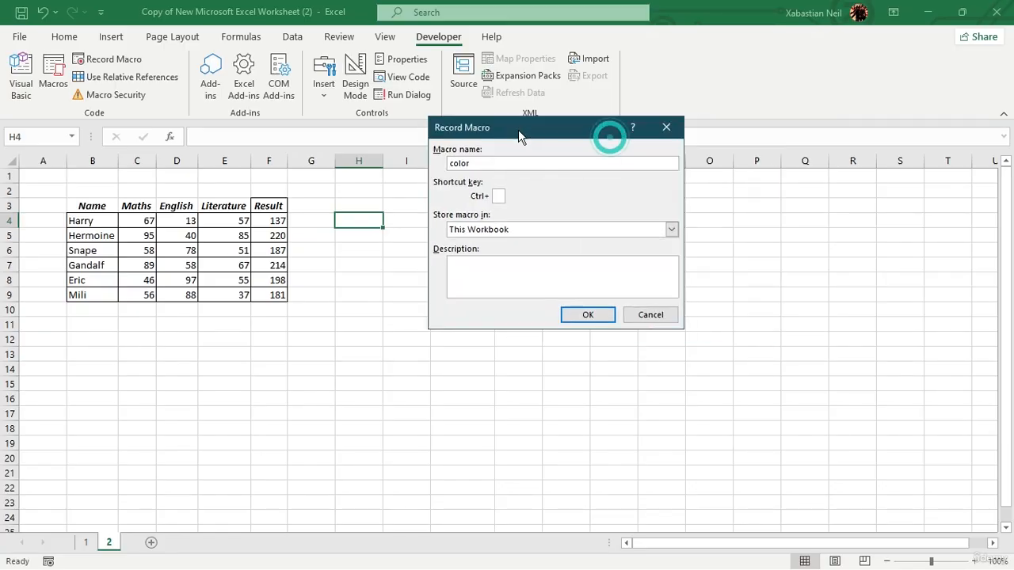
pyautogui.write('_')
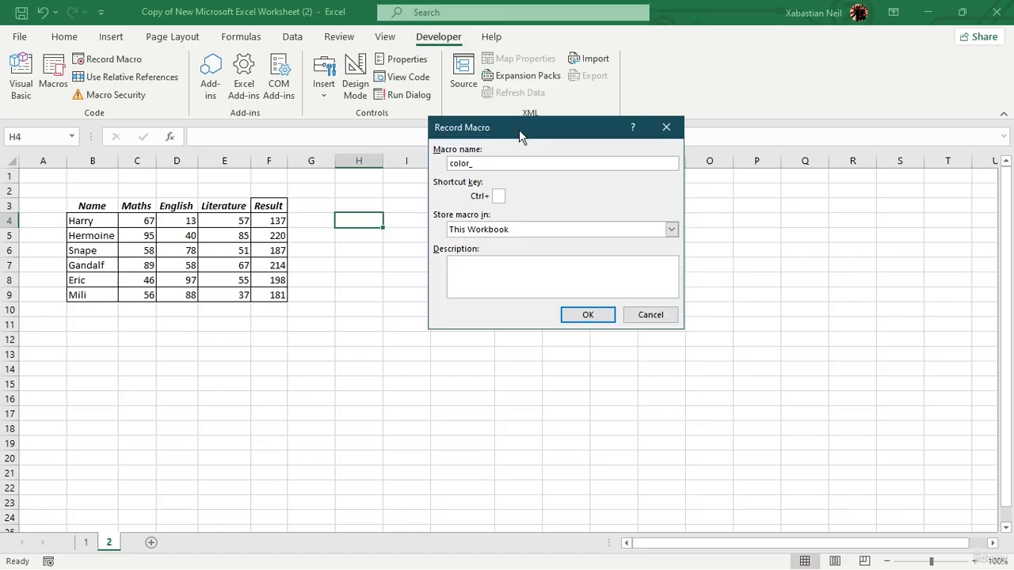
pyautogui.write('font')
# - Assign Ctrl+j as the shortcut for the color_font macro
pyautogui.click(500, 195)
pyautogui.write('c')
pyautogui.press('BackSpace')
# - Store the color_font macro in the Personal Macro Workbook, leave its description empty and start recording
pyautogui.click(672, 231)
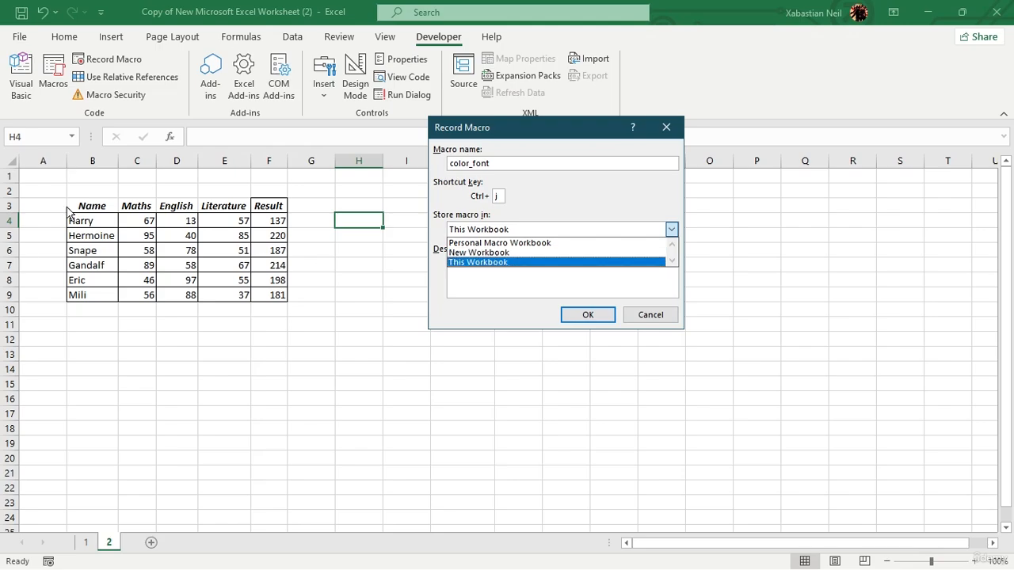
pyautogui.click(514, 264)
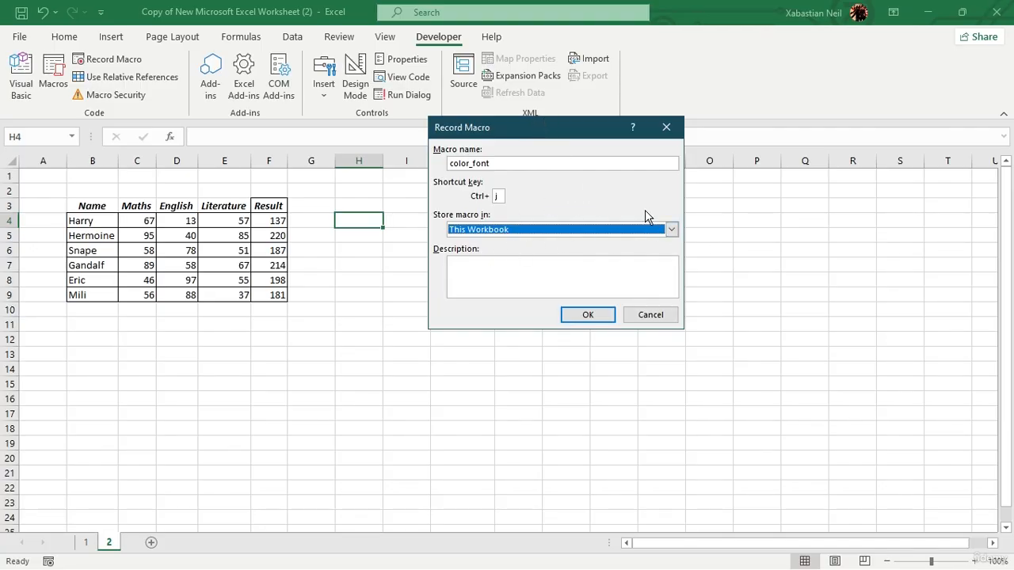
pyautogui.click(672, 232)
pyautogui.click(671, 230)
pyautogui.click(506, 262)
pyautogui.click(672, 229)
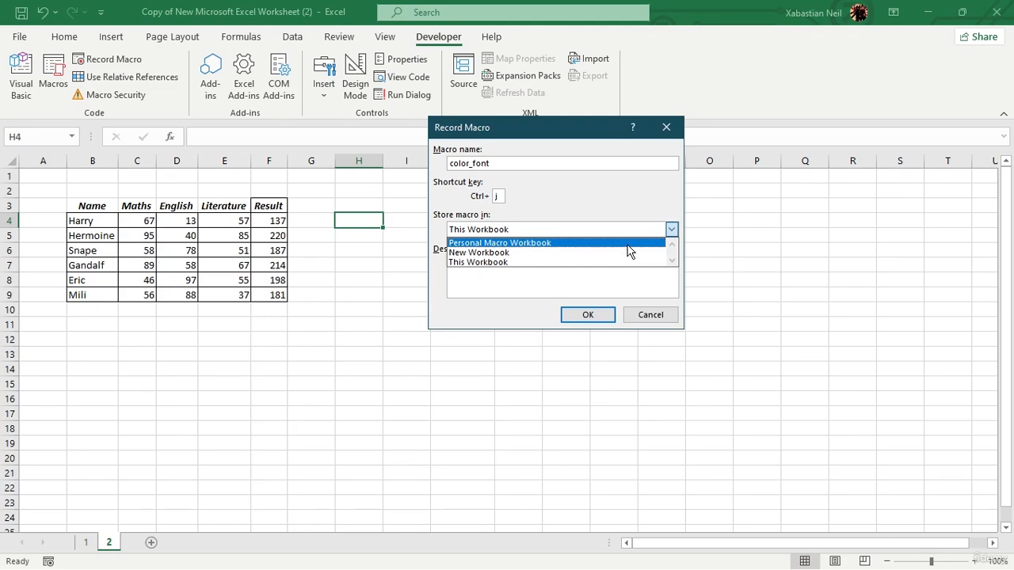
pyautogui.click(507, 242)
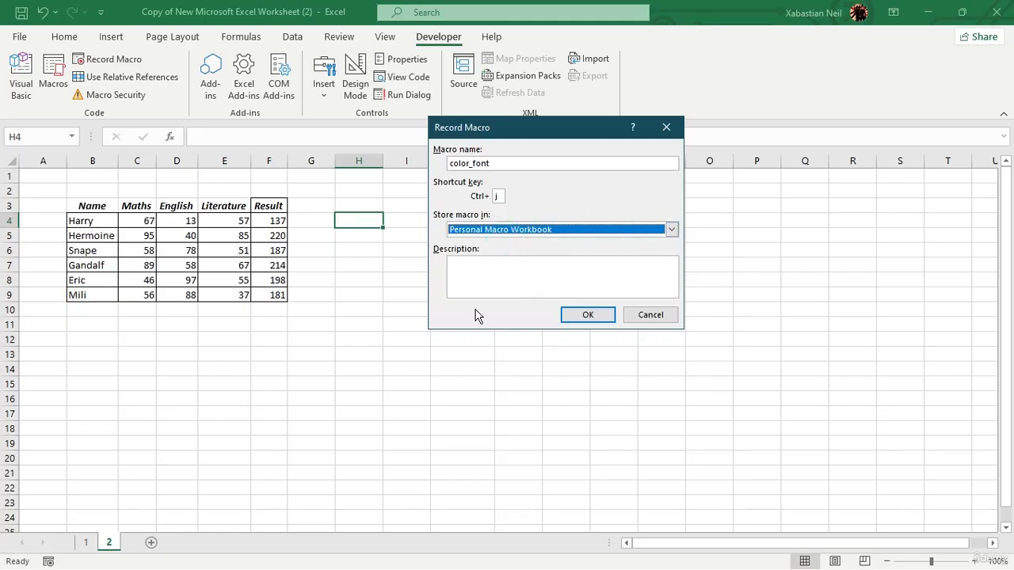
pyautogui.click(467, 260)
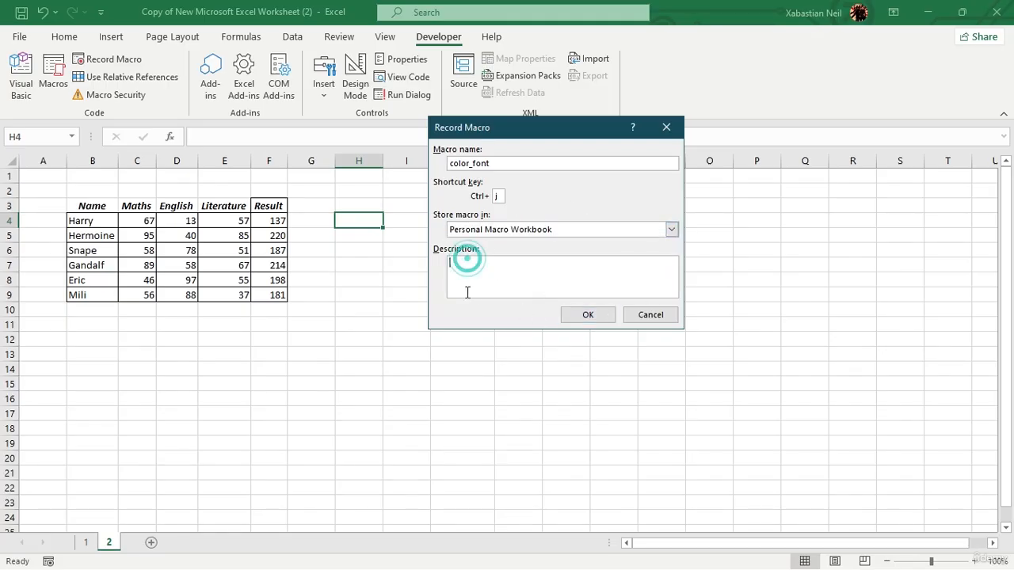
pyautogui.click(590, 321)
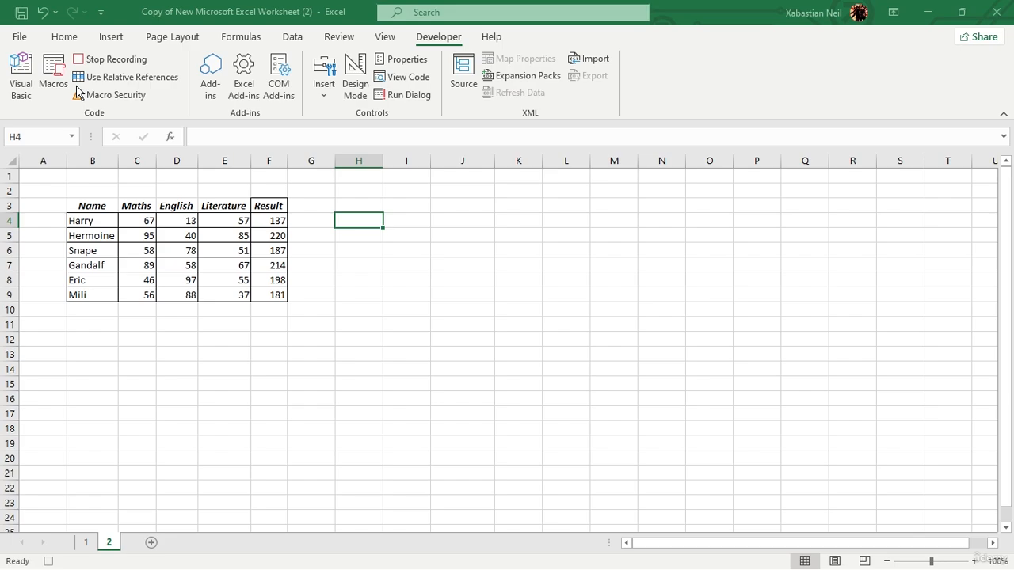
# - Fill the marks table B3:F9 on sheet 2 with a light green theme colour
pyautogui.click(76, 204)
pyautogui.doubleClick(75, 204)
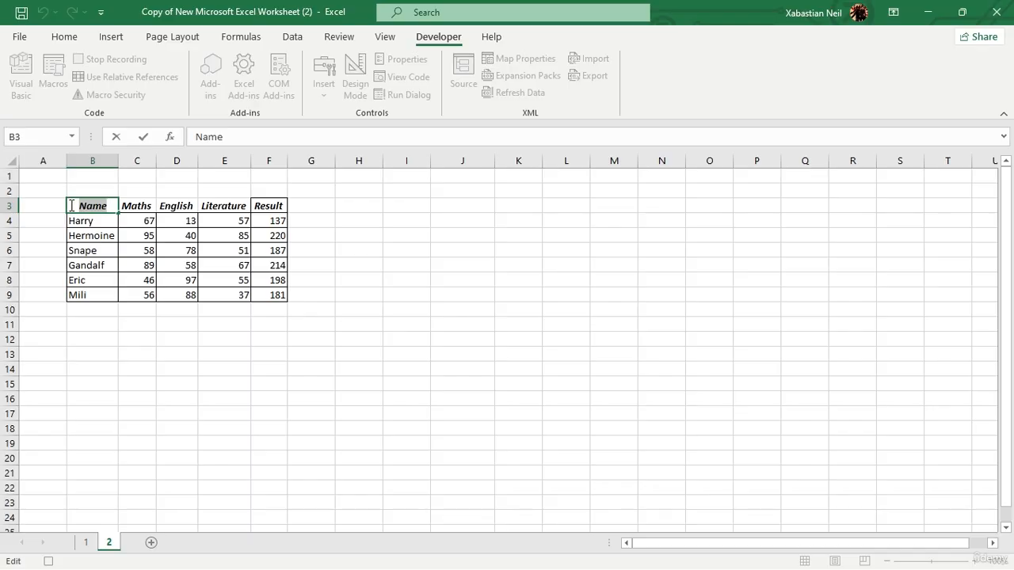
pyautogui.click(99, 263)
pyautogui.moveTo(74, 207); pyautogui.dragTo(268, 294)
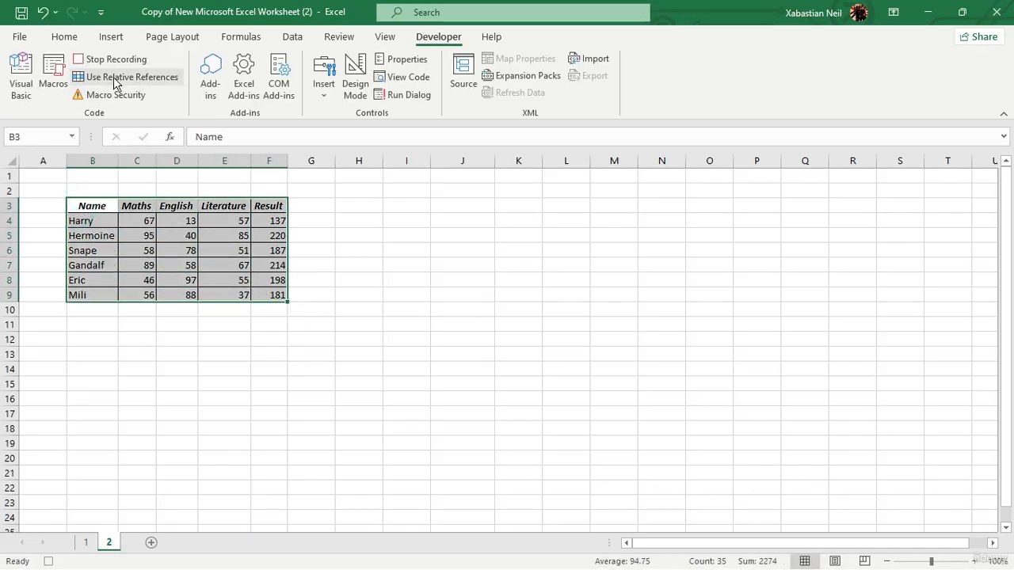
pyautogui.click(67, 37)
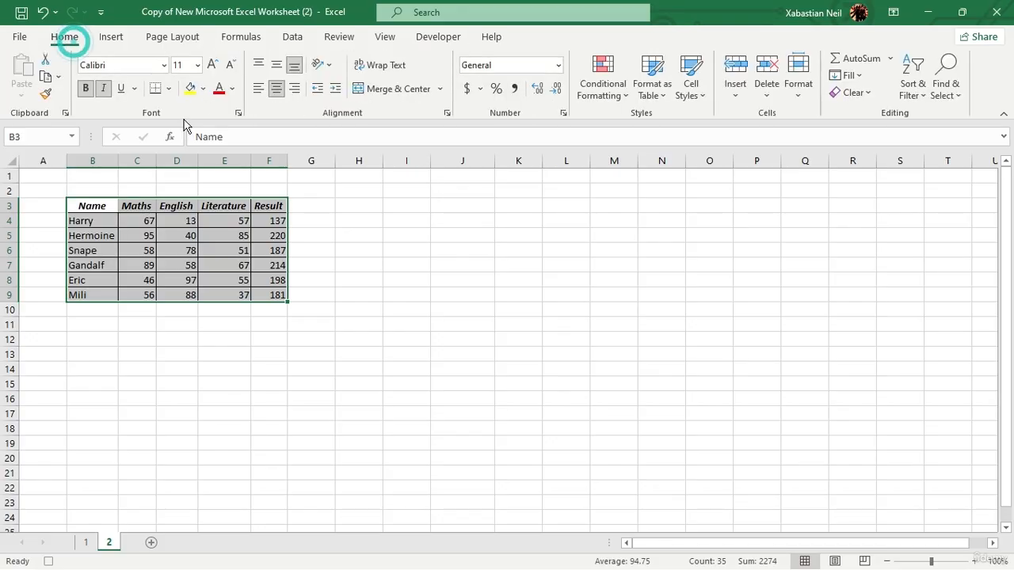
pyautogui.click(232, 88)
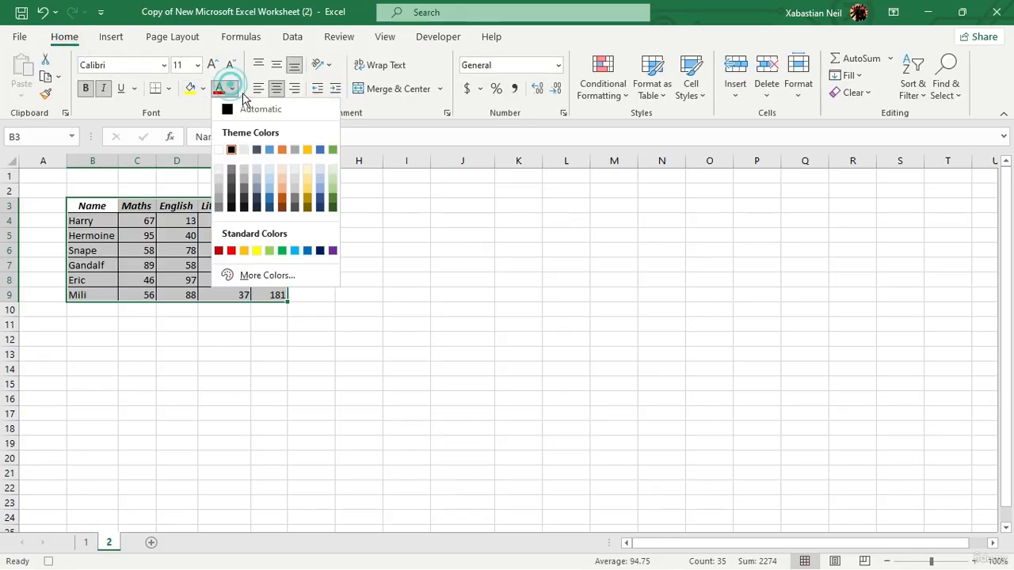
pyautogui.click(203, 88)
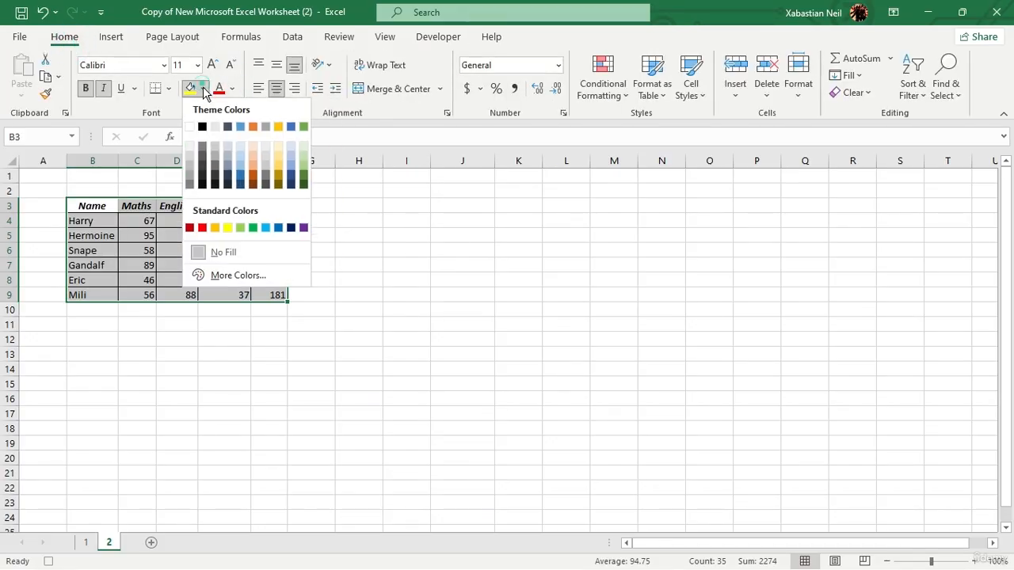
pyautogui.click(301, 163)
pyautogui.click(346, 225)
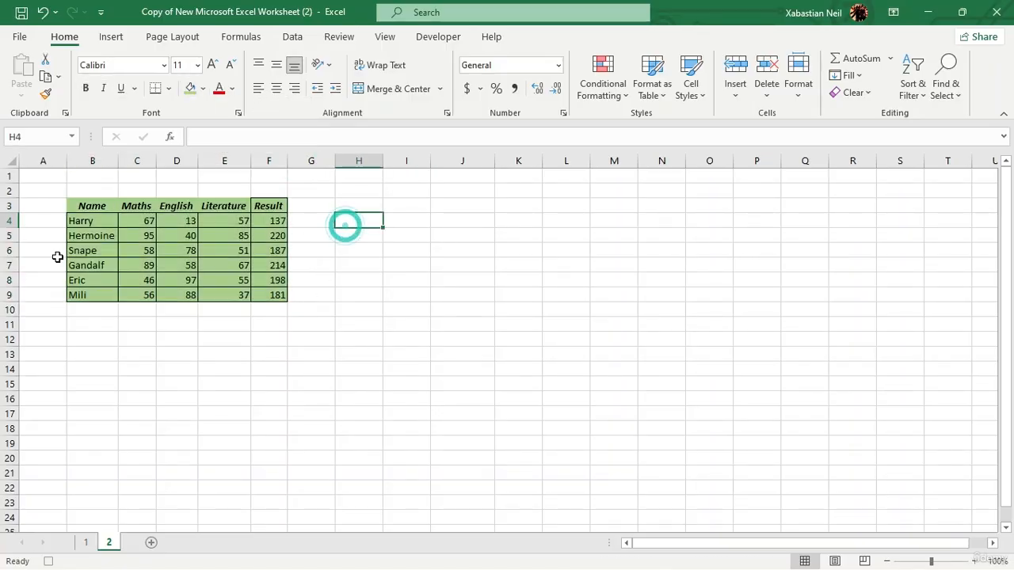
# - Set the font of the marks table B3:F9 to Magneto
pyautogui.moveTo(279, 299); pyautogui.dragTo(69, 207)
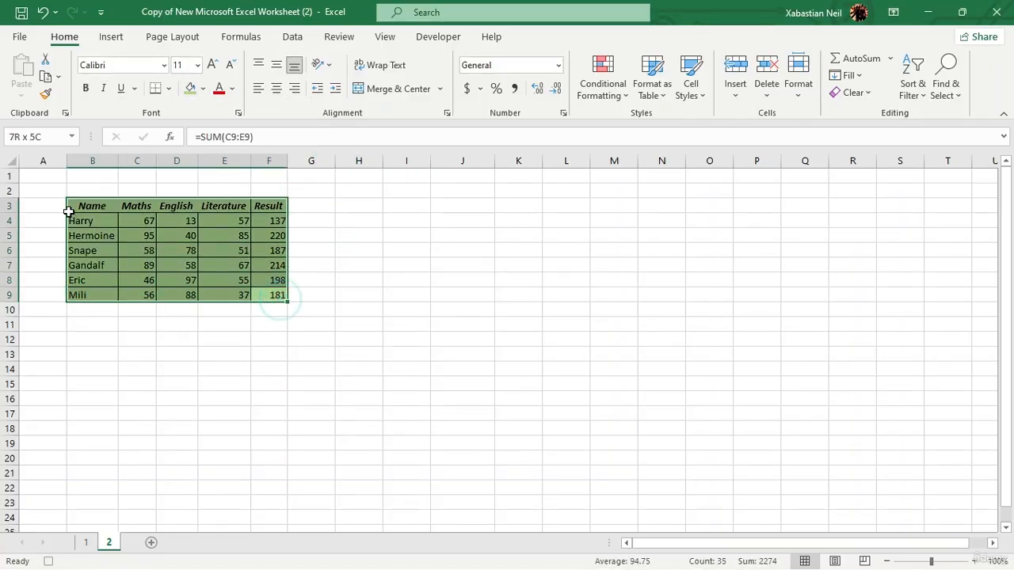
pyautogui.click(163, 65)
pyautogui.scroll(-15, 158, 277)
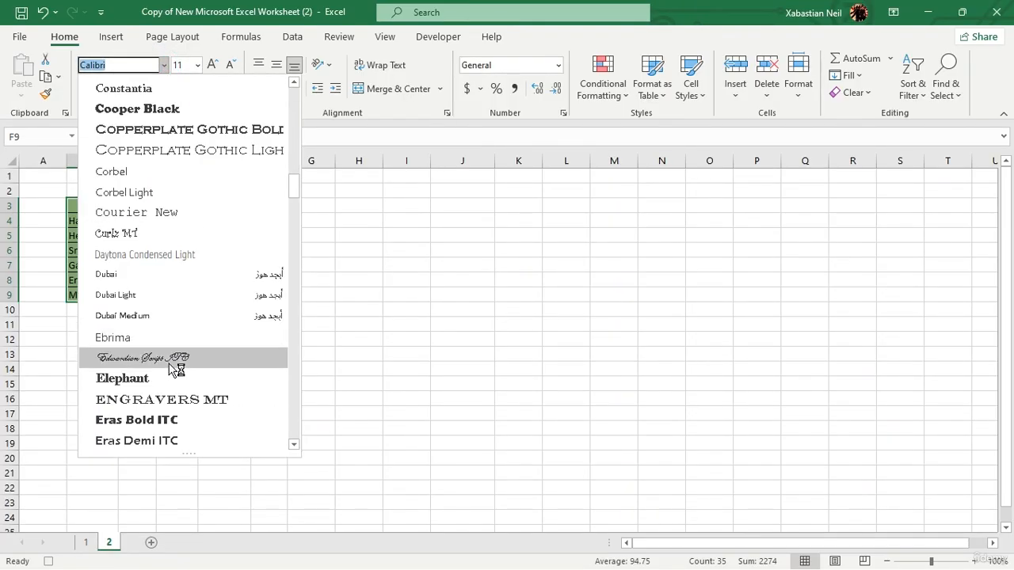
pyautogui.scroll(-20, 175, 368)
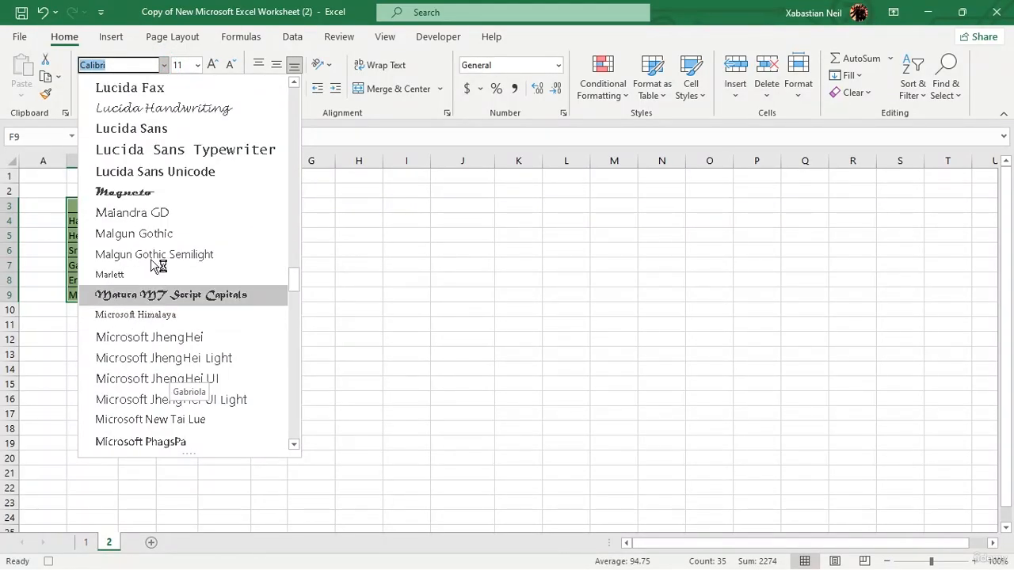
pyautogui.click(156, 192)
pyautogui.click(262, 330)
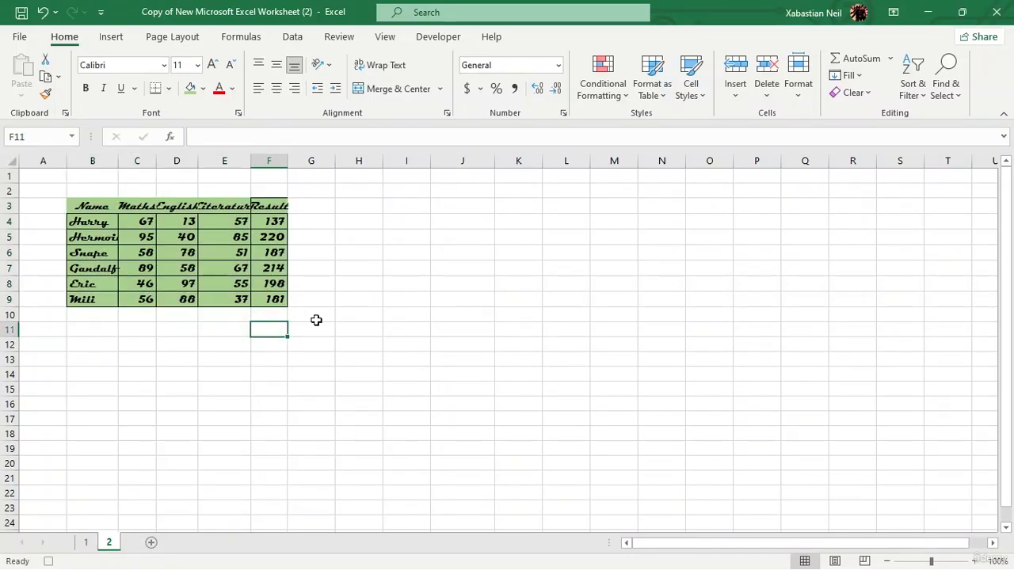
# - Stop the macro recording and check the list of available macros for color_font
pyautogui.click(441, 37)
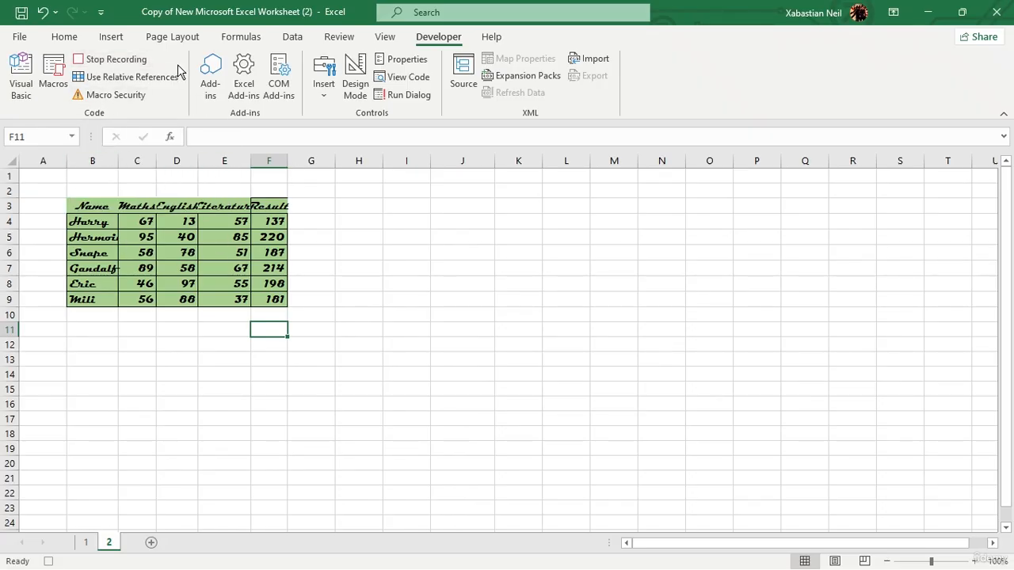
pyautogui.click(113, 64)
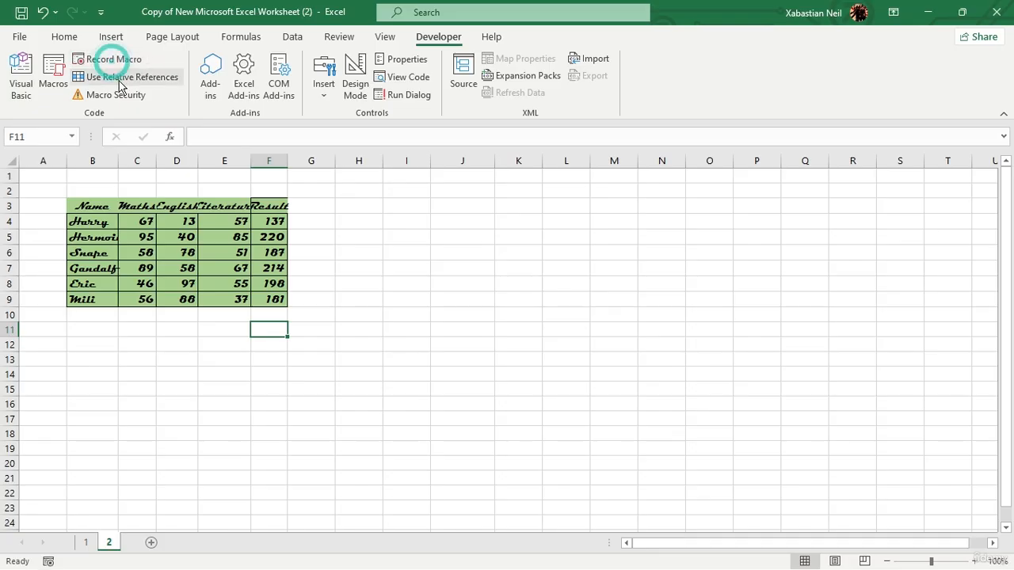
pyautogui.click(62, 84)
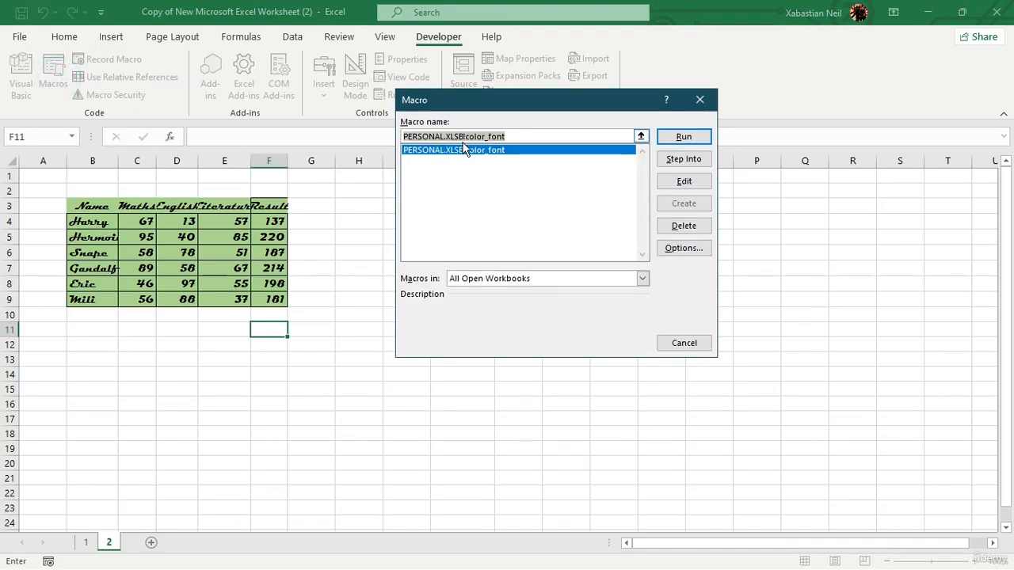
pyautogui.click(527, 176)
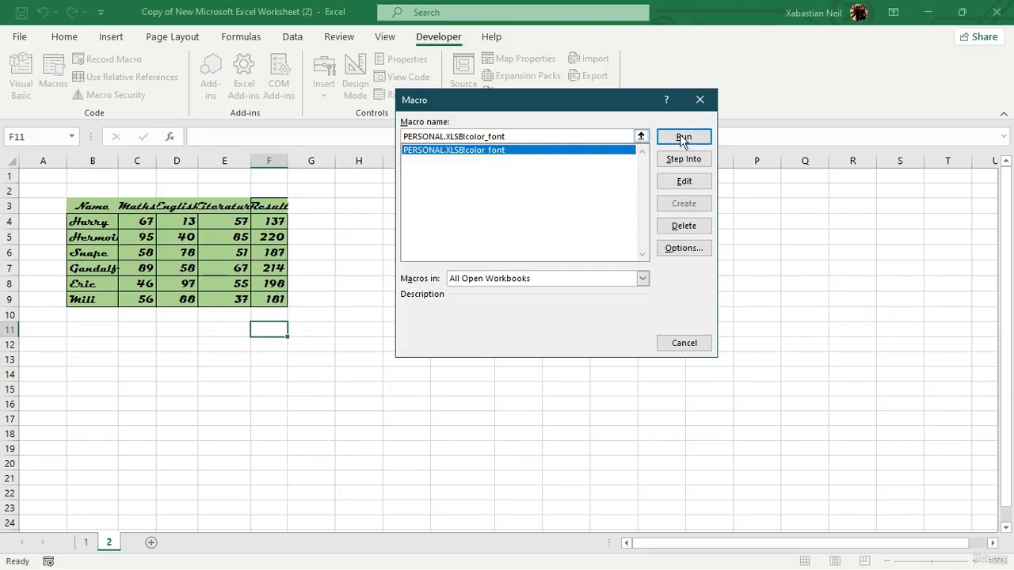
pyautogui.click(702, 102)
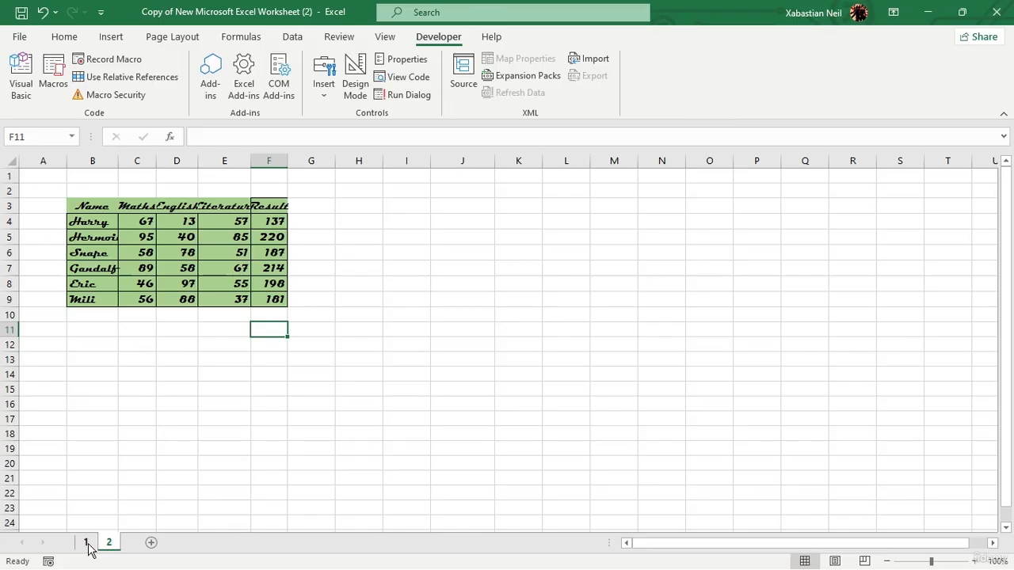
# - Compare the marks tables on sheets 1 and 2 and select B3:F9 on sheet 1
pyautogui.click(86, 543)
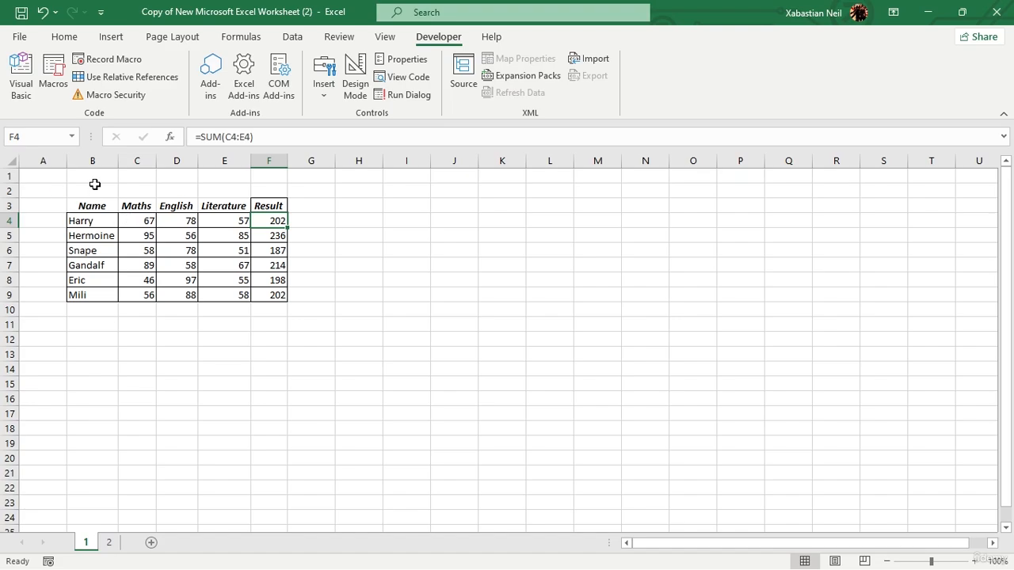
pyautogui.click(107, 545)
pyautogui.click(86, 548)
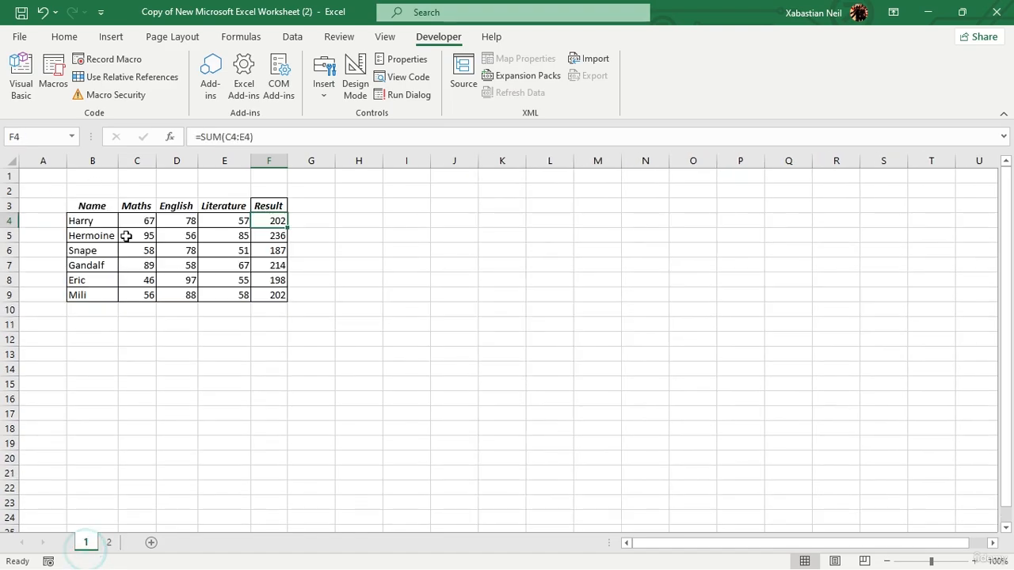
pyautogui.moveTo(89, 205); pyautogui.dragTo(279, 295)
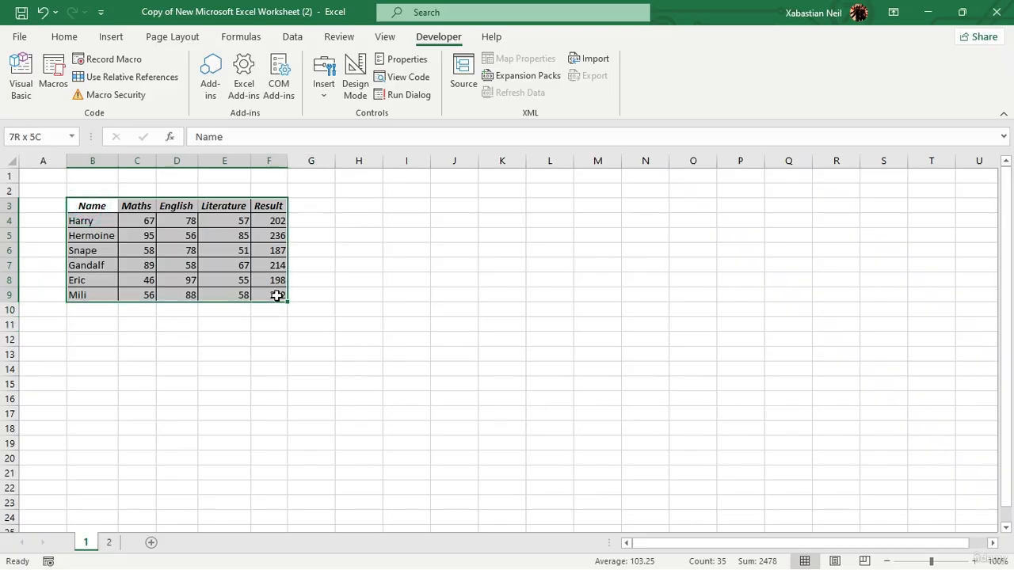
pyautogui.click(65, 37)
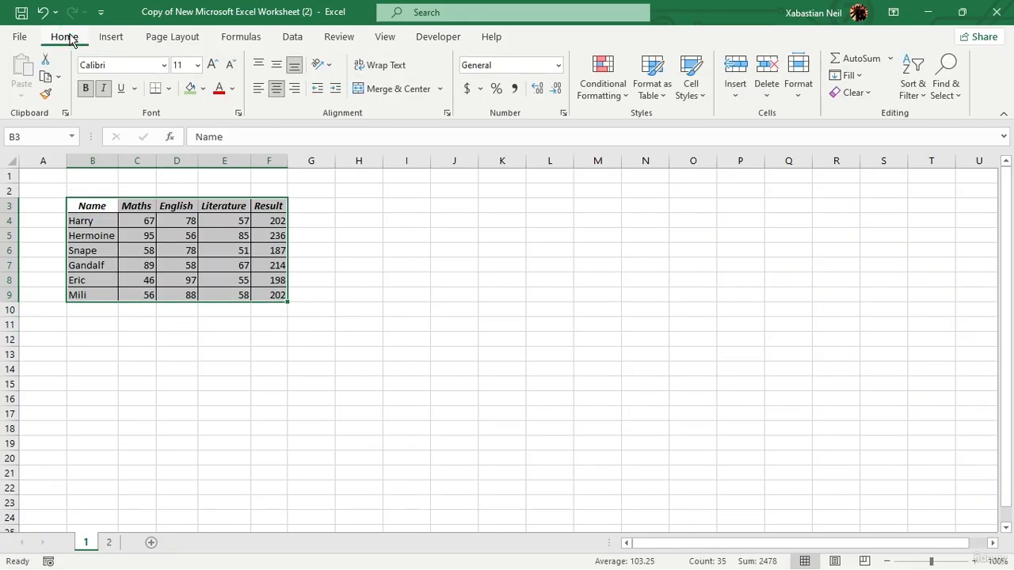
# - Autofit the widths of columns B through F on sheet 2 to their contents
pyautogui.click(110, 552)
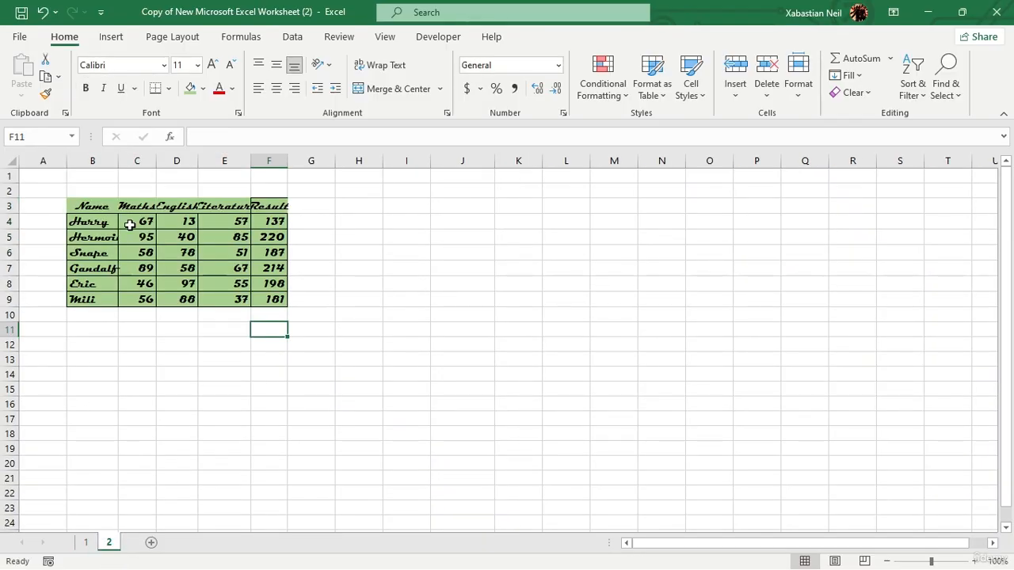
pyautogui.doubleClick(118, 163)
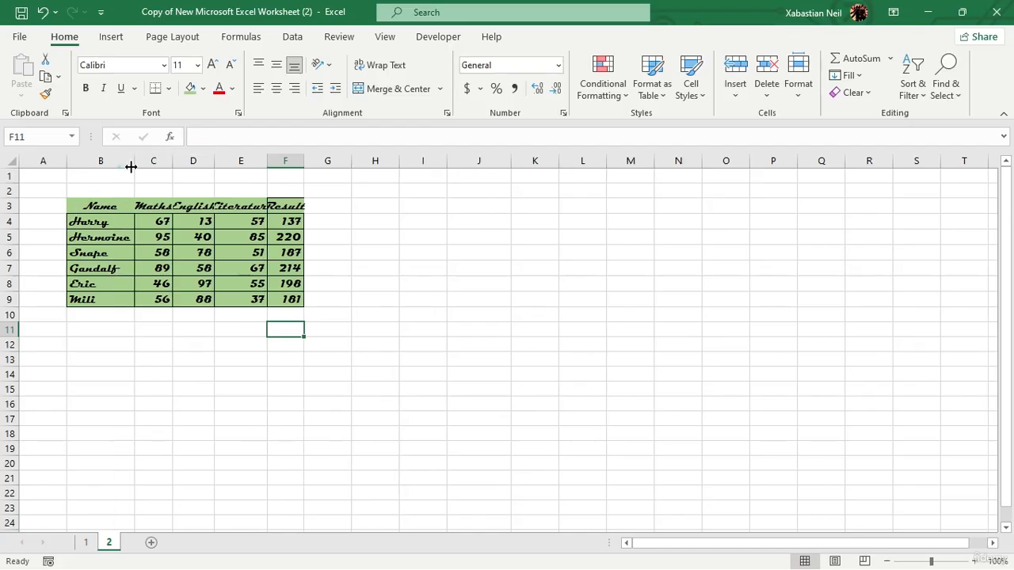
pyautogui.doubleClick(171, 162)
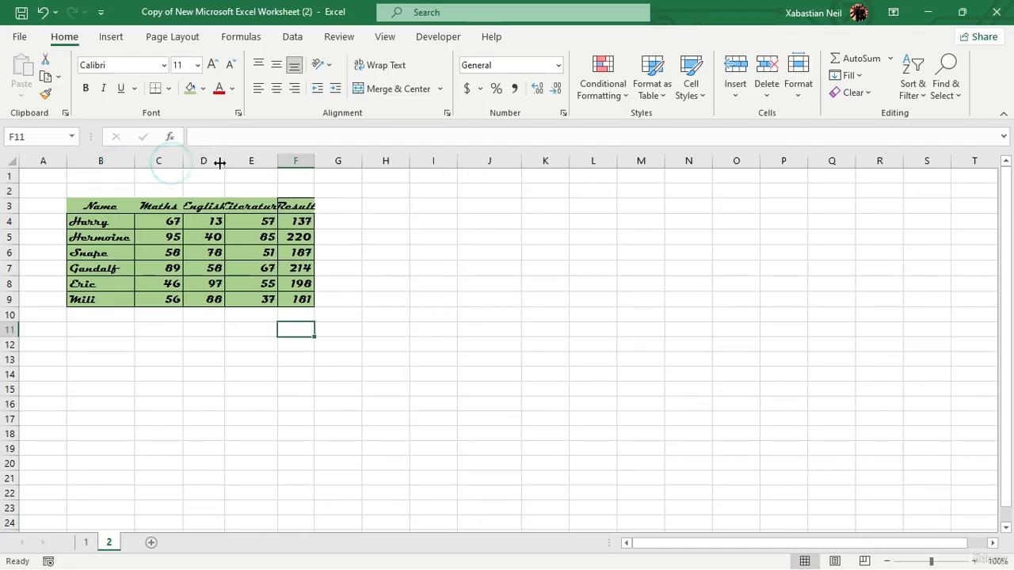
pyautogui.doubleClick(225, 163)
pyautogui.doubleClick(292, 162)
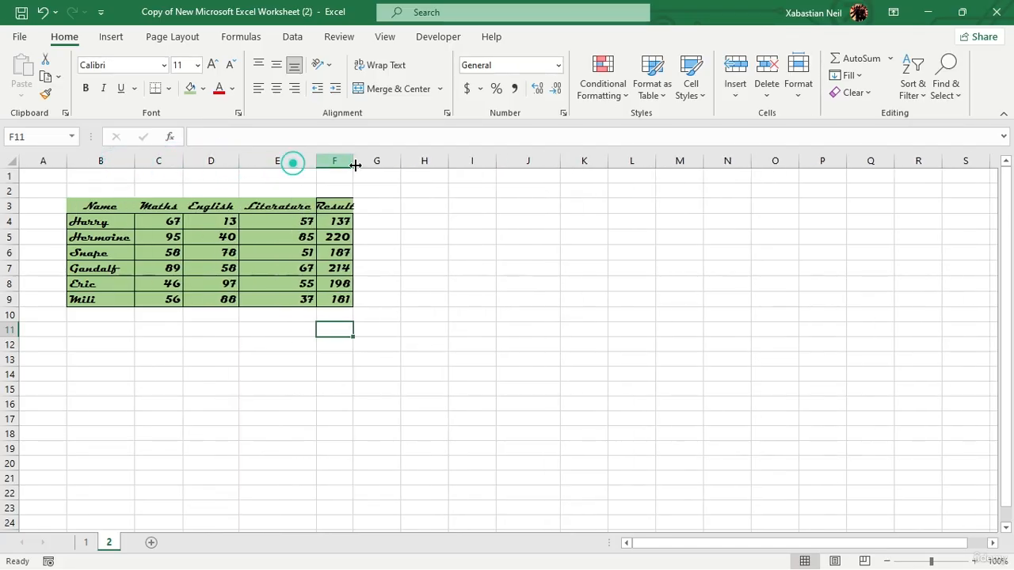
pyautogui.doubleClick(354, 163)
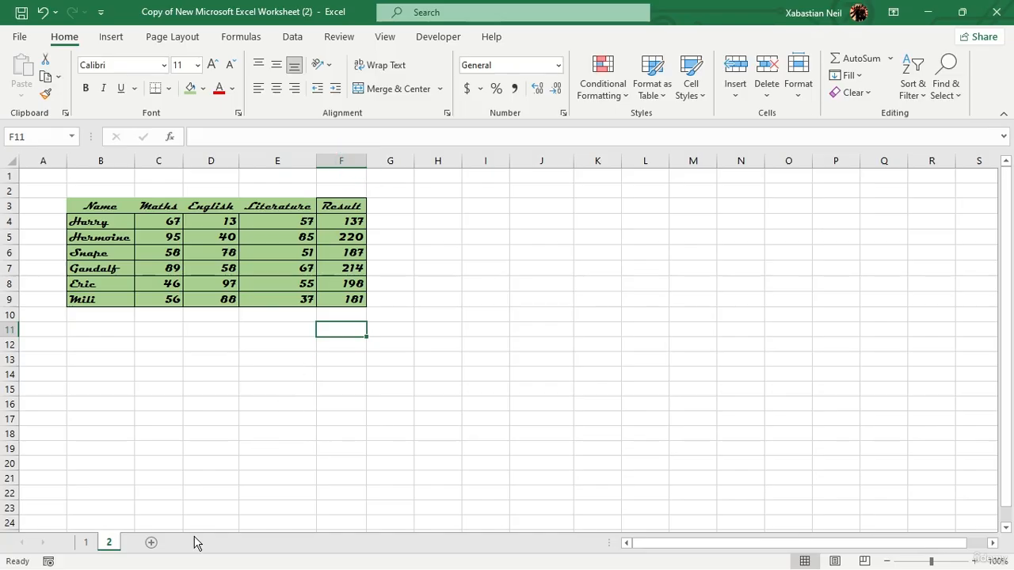
# - Run the color_font macro on sheet 1 and copy its marks table B3:F9
pyautogui.click(90, 544)
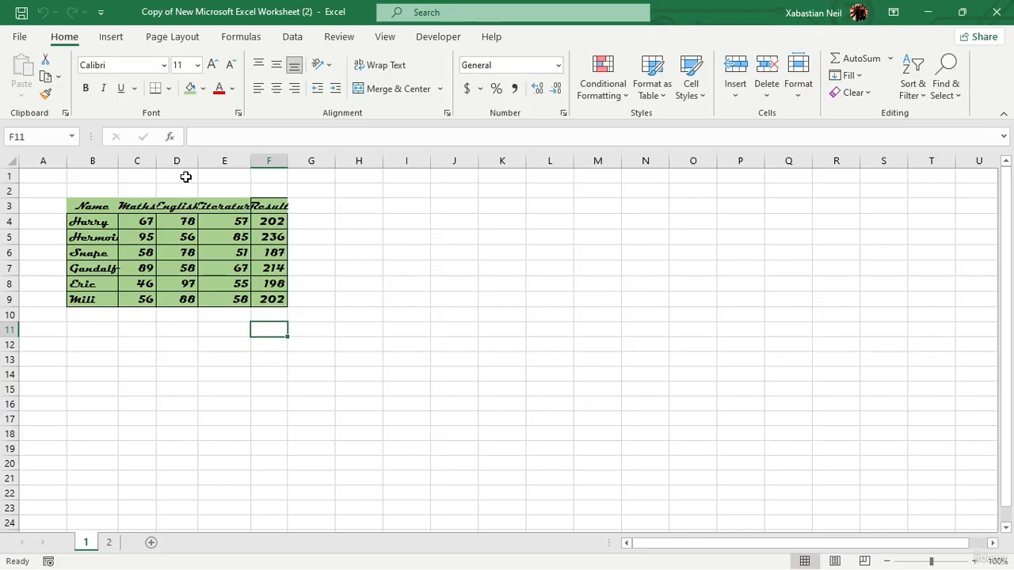
pyautogui.click(78, 197)
pyautogui.moveTo(79, 196); pyautogui.dragTo(291, 324)
pyautogui.hotkey('ctrl', 'c')
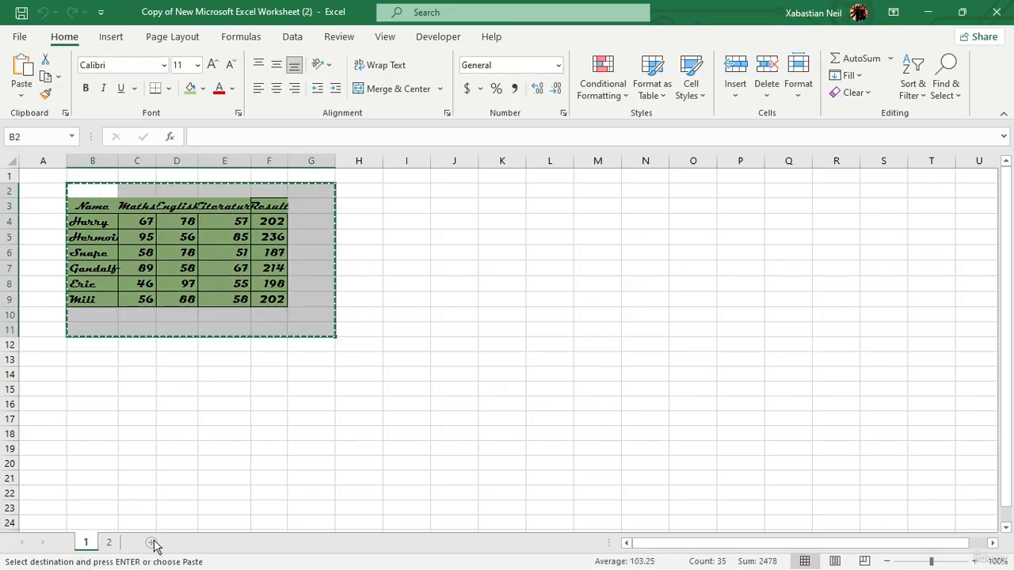
pyautogui.click(190, 374)
pyautogui.moveTo(83, 206); pyautogui.dragTo(283, 299)
pyautogui.hotkey('ctrl', 'c')
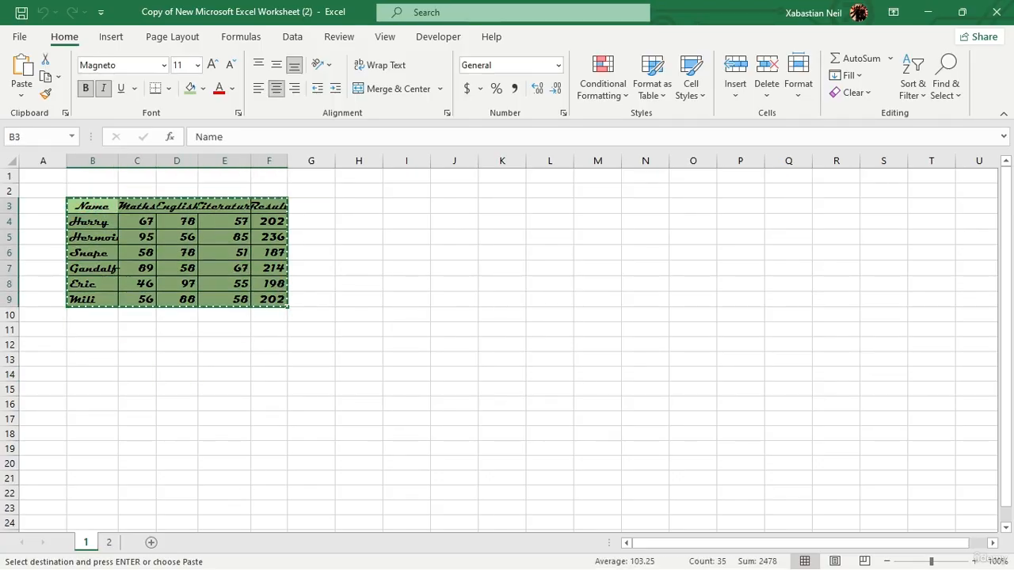
# - Add a new worksheet and paste the copied marks table at B3 as values only
pyautogui.click(154, 545)
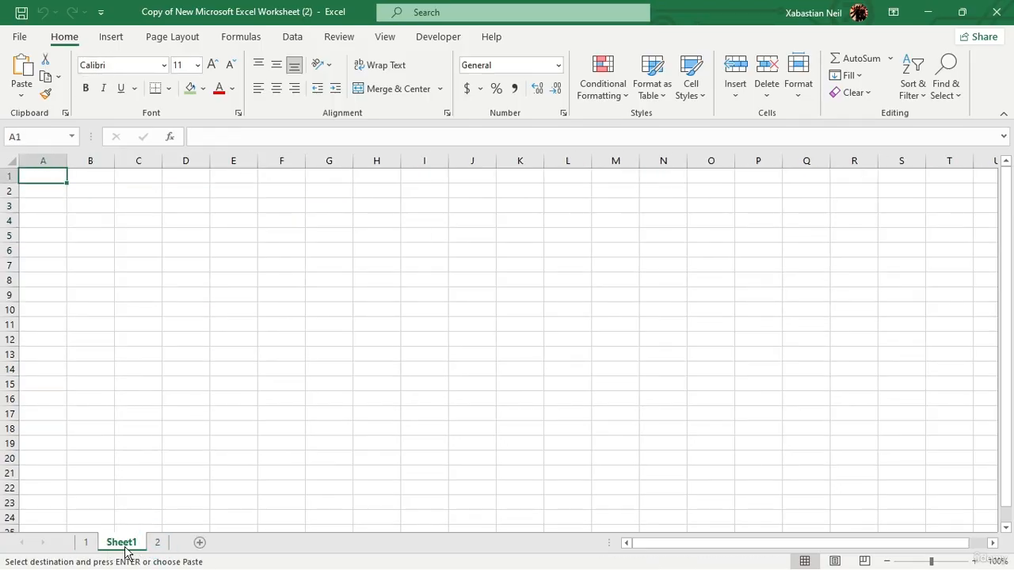
pyautogui.click(87, 206)
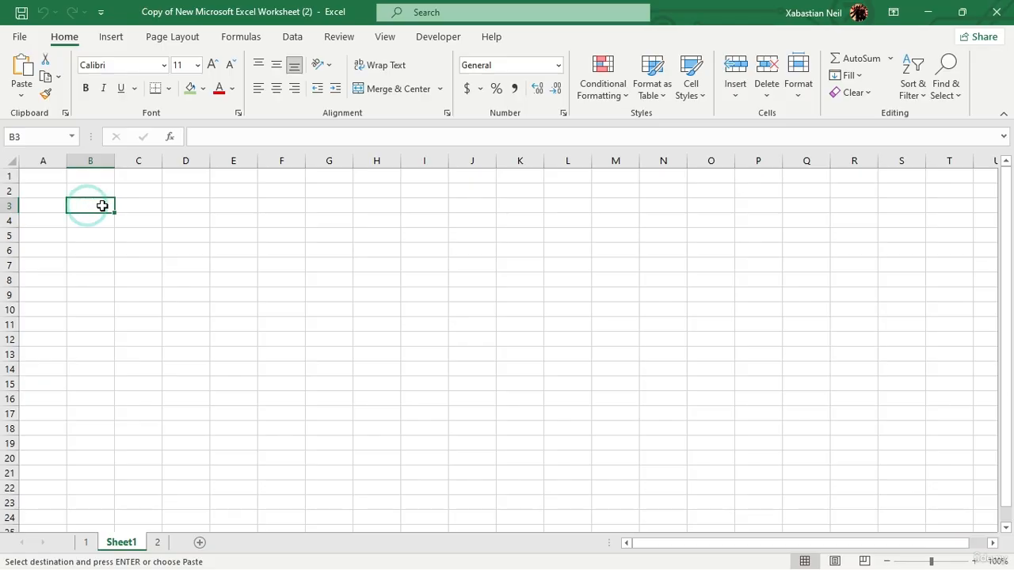
pyautogui.hotkey('ctrl', 'v')
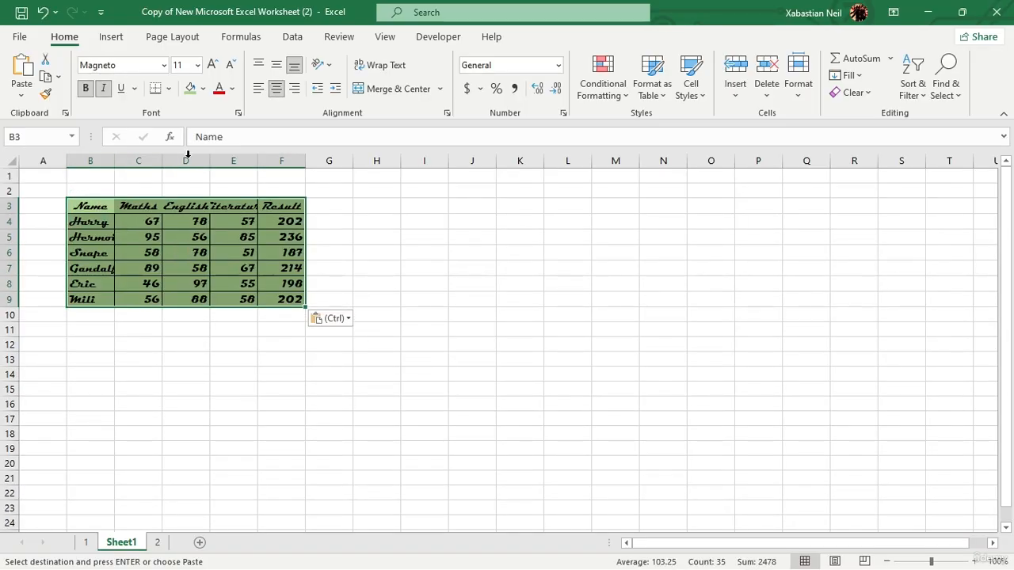
pyautogui.click(347, 318)
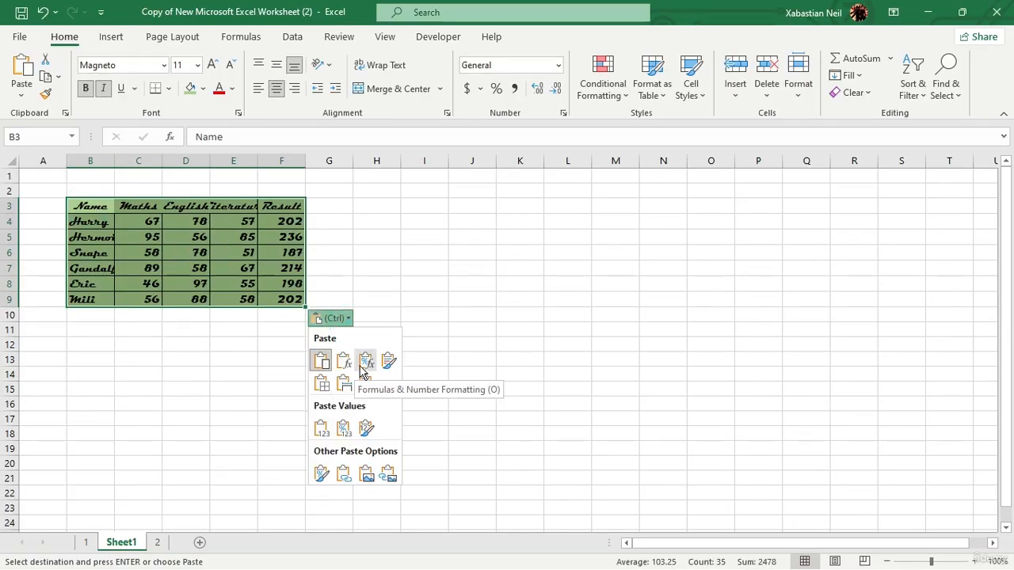
pyautogui.click(321, 428)
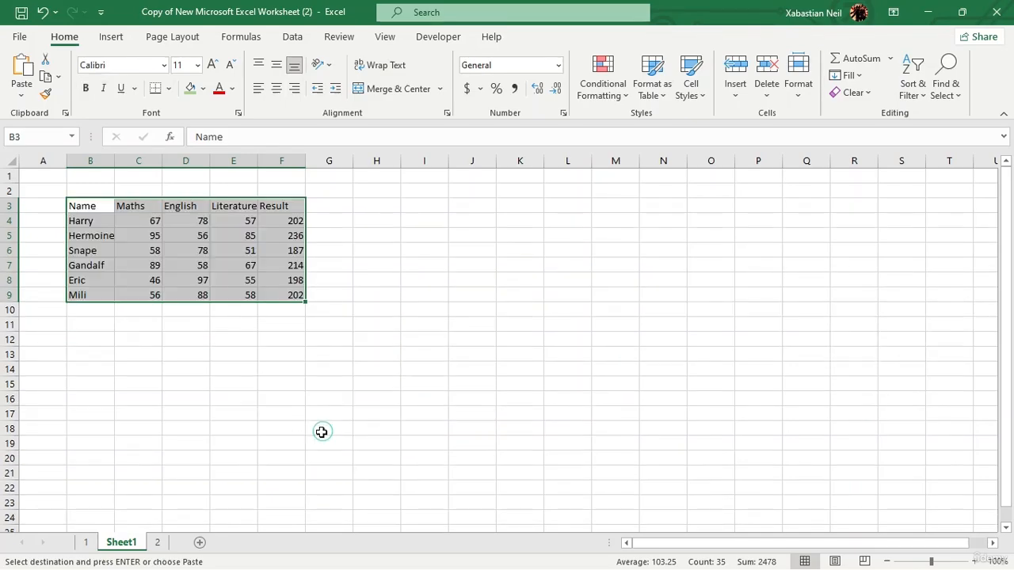
pyautogui.click(286, 312)
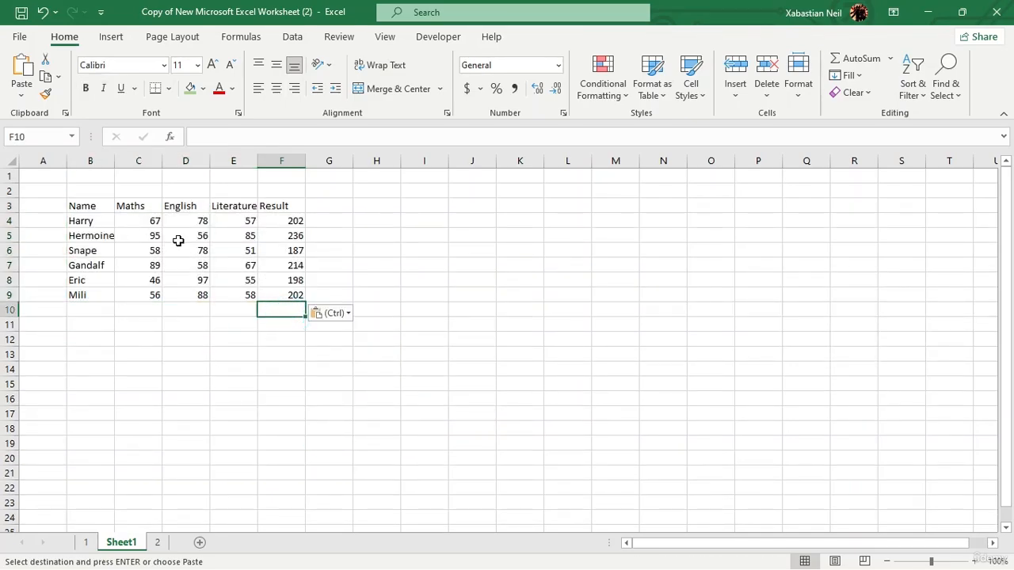
# - Fill the Name heading from B3 down through B11 on the new sheet
pyautogui.click(80, 205)
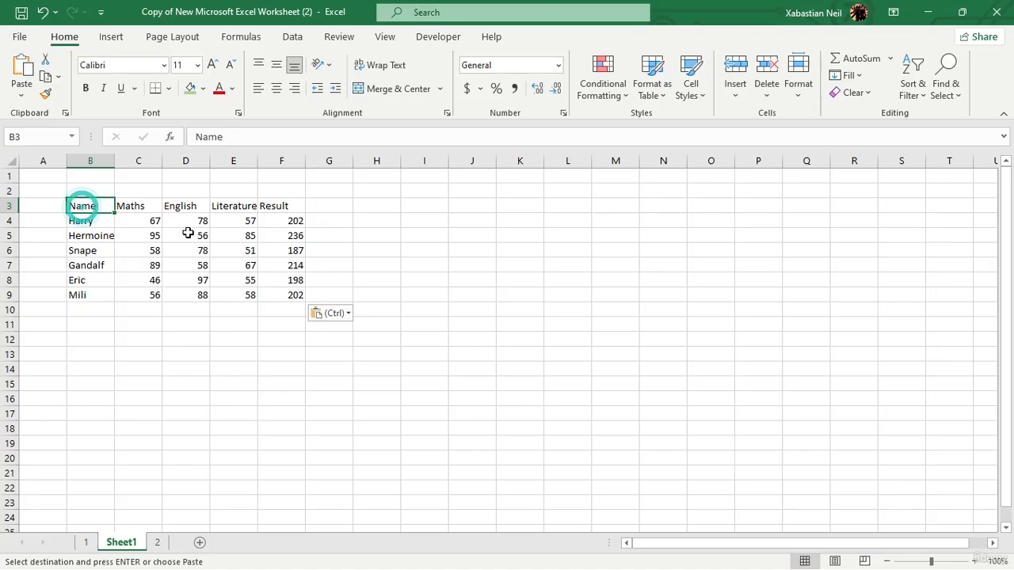
pyautogui.moveTo(130, 218); pyautogui.dragTo(174, 341)
pyautogui.click(187, 365)
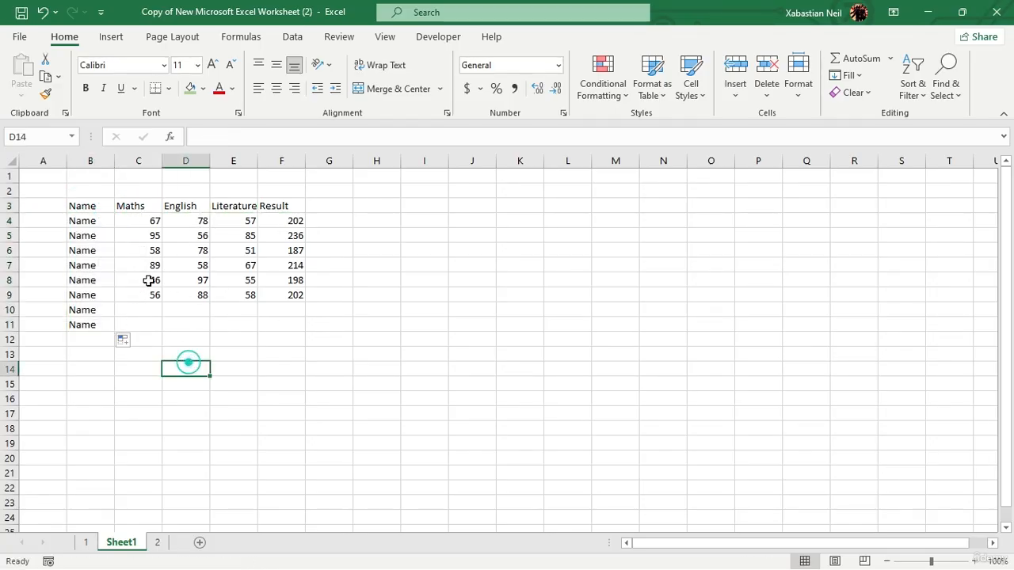
# - Undo the Name fill on Sheet1 and run the color_font macro on the marks table B3:F9
pyautogui.click(43, 11)
pyautogui.moveTo(79, 206); pyautogui.dragTo(290, 294)
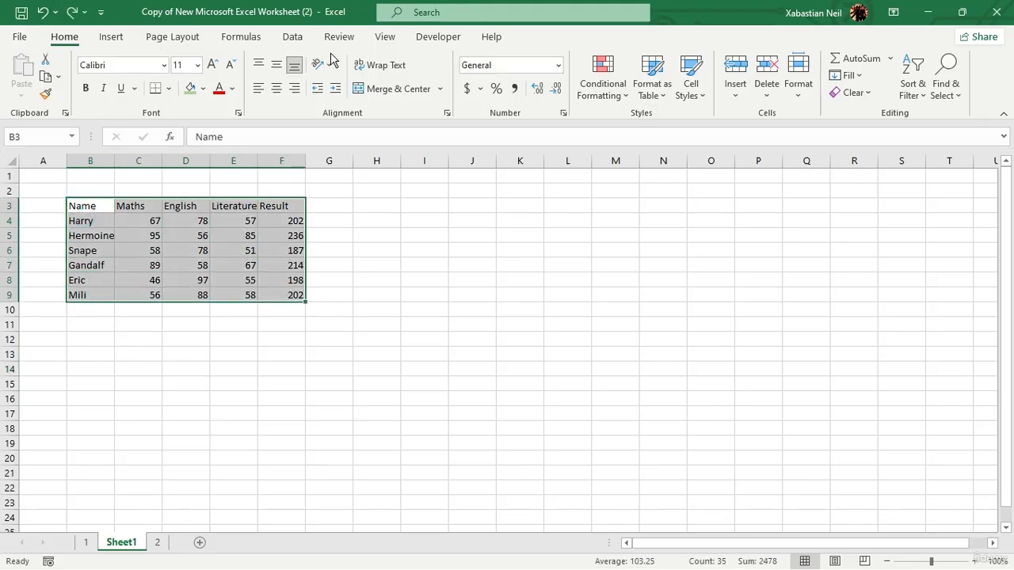
pyautogui.click(438, 37)
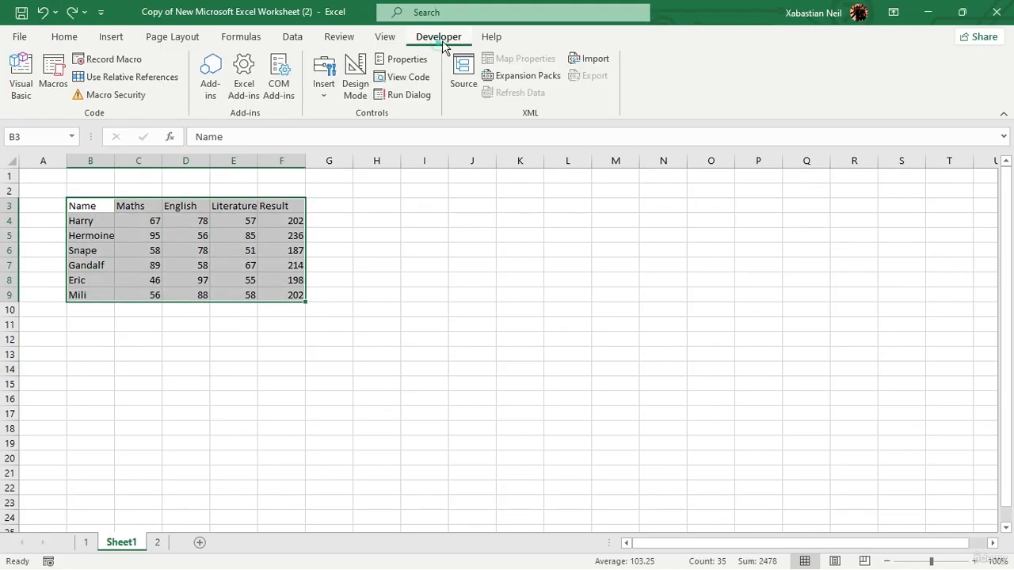
pyautogui.click(58, 79)
pyautogui.click(507, 149)
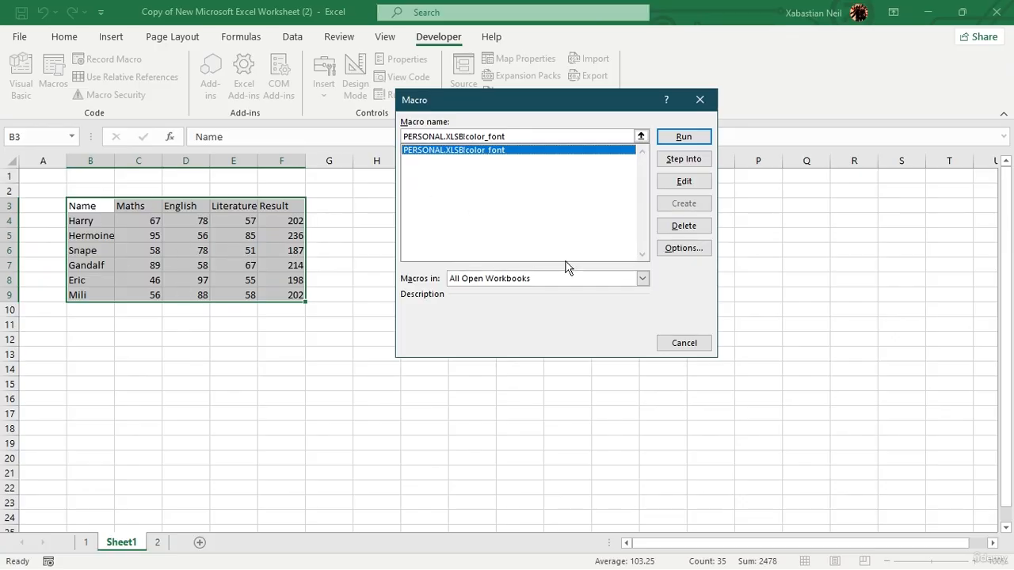
pyautogui.click(701, 141)
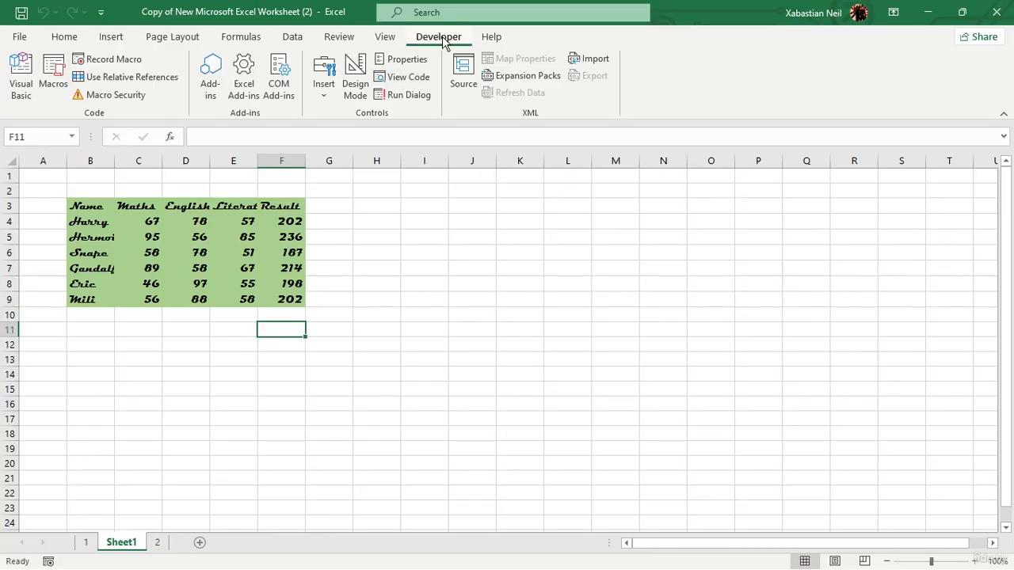
# - Review the macro list for all open workbooks, and inspect Module1 in the workbook's VBA project from sheet 2
pyautogui.click(57, 83)
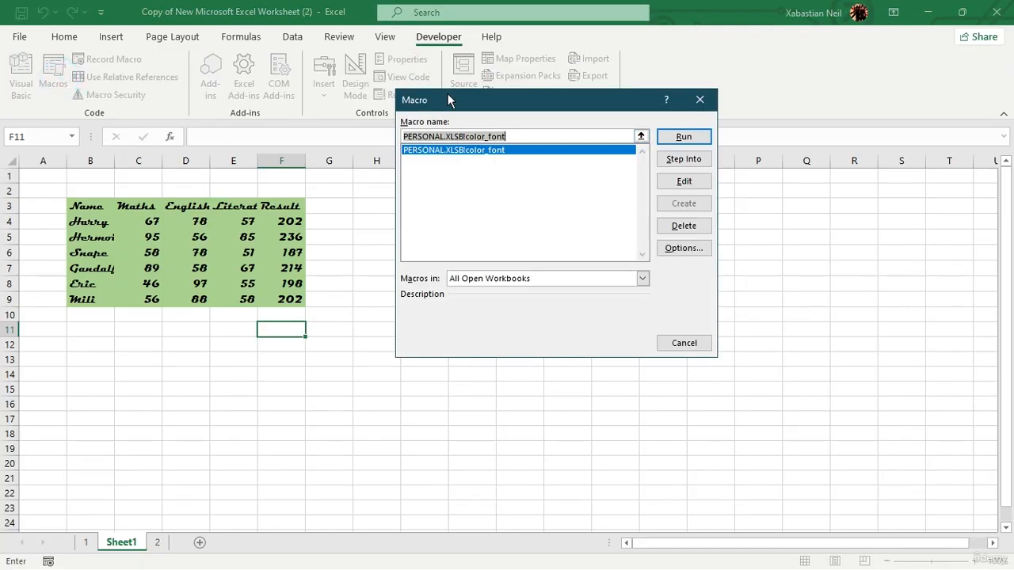
pyautogui.click(702, 100)
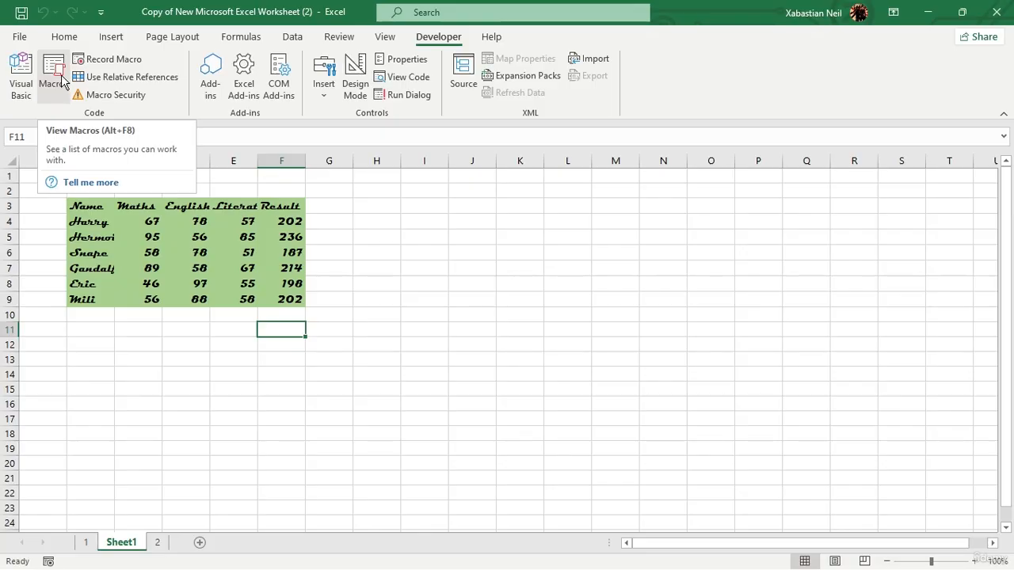
pyautogui.click(154, 545)
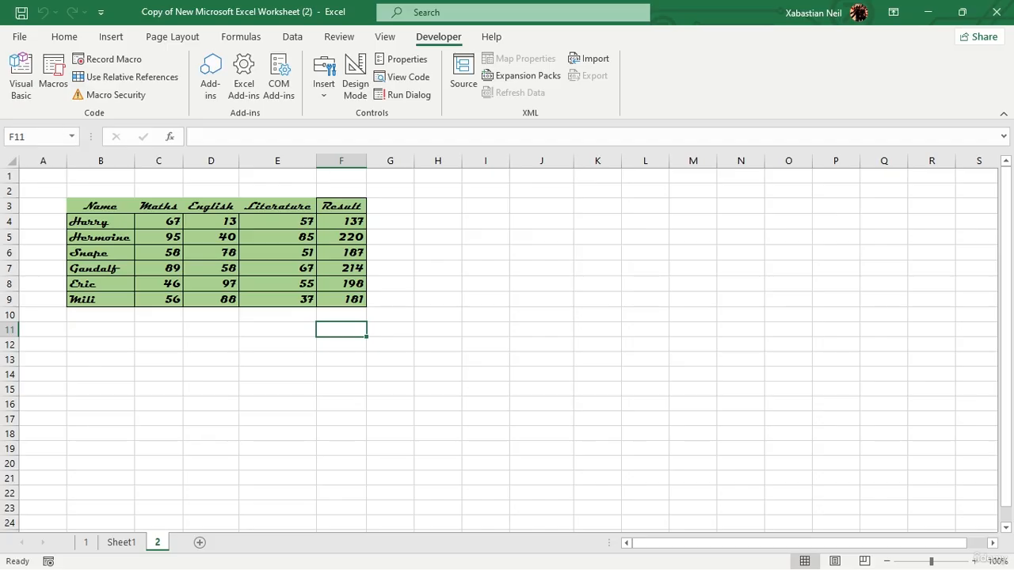
pyautogui.click(18, 87)
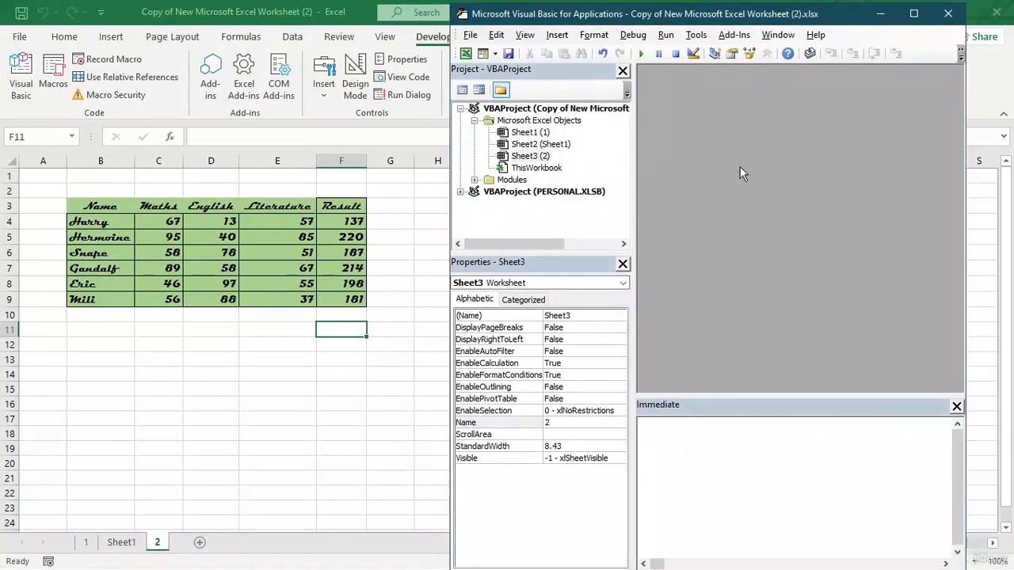
pyautogui.doubleClick(512, 180)
pyautogui.doubleClick(524, 192)
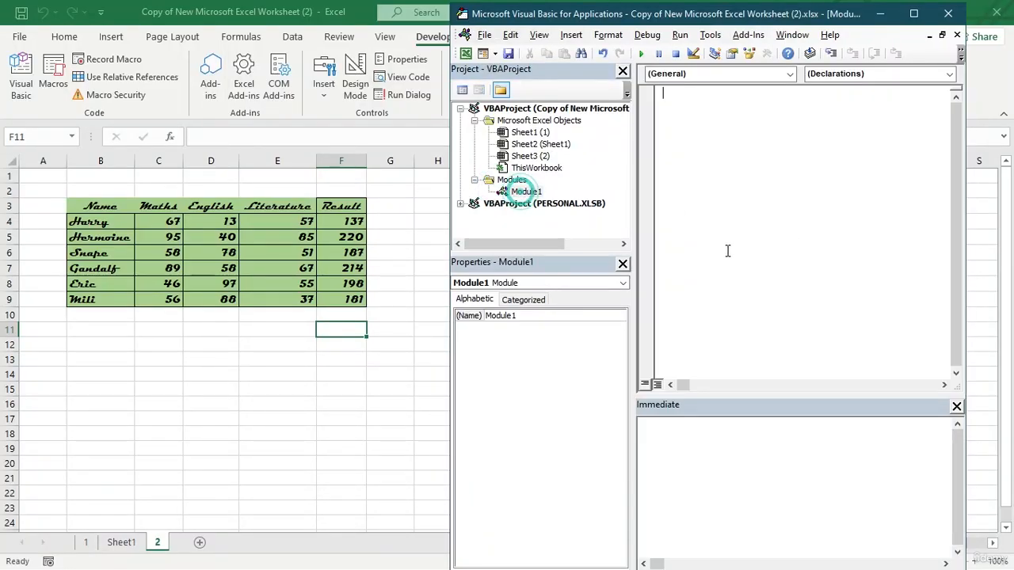
pyautogui.click(543, 196)
pyautogui.click(953, 185)
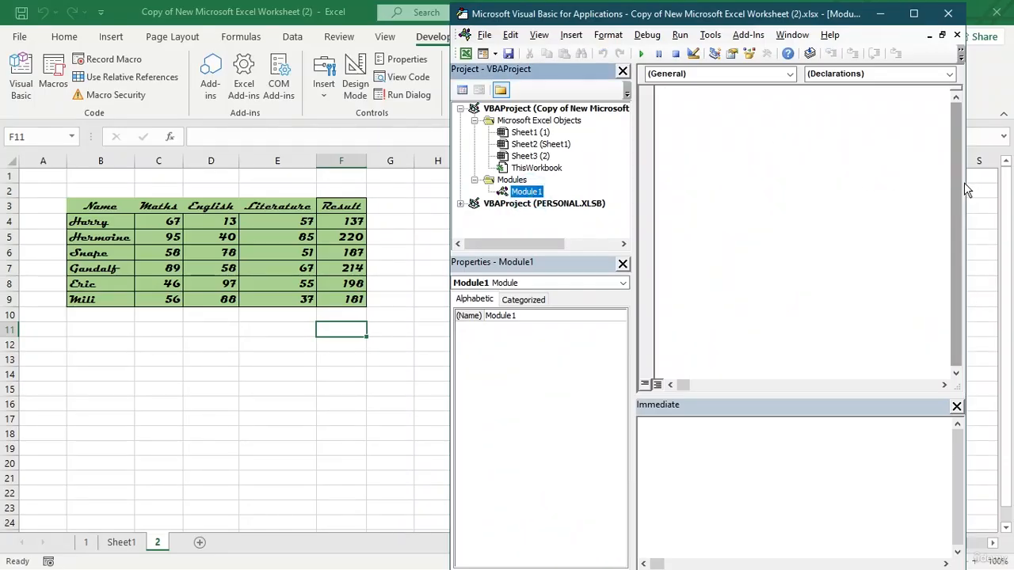
# - Compare Sheet1 with sheet 2, and check Module1 and ThisWorkbook in the Visual Basic editor for recorded code
pyautogui.click(125, 543)
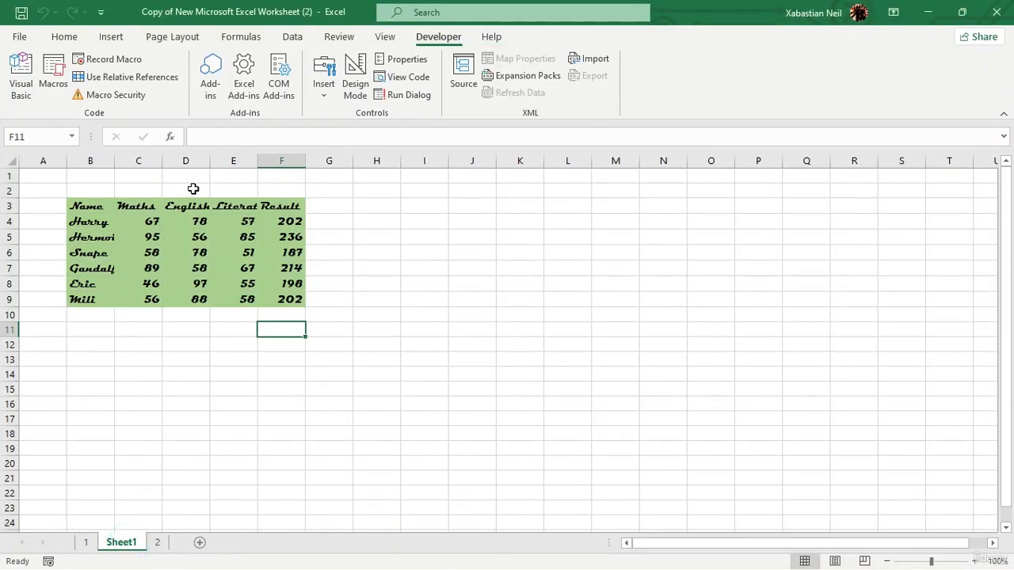
pyautogui.click(151, 550)
pyautogui.click(22, 82)
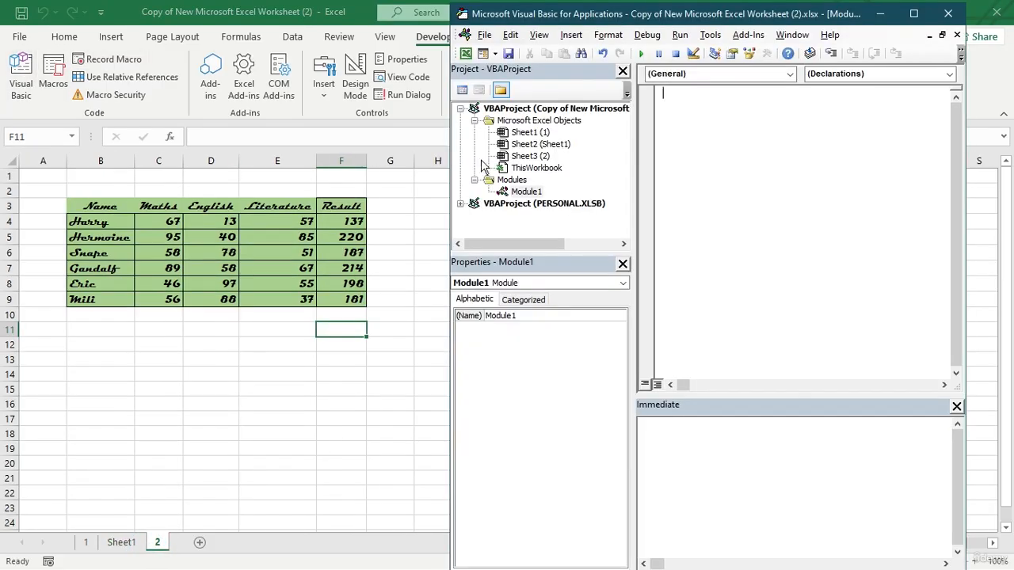
pyautogui.doubleClick(531, 192)
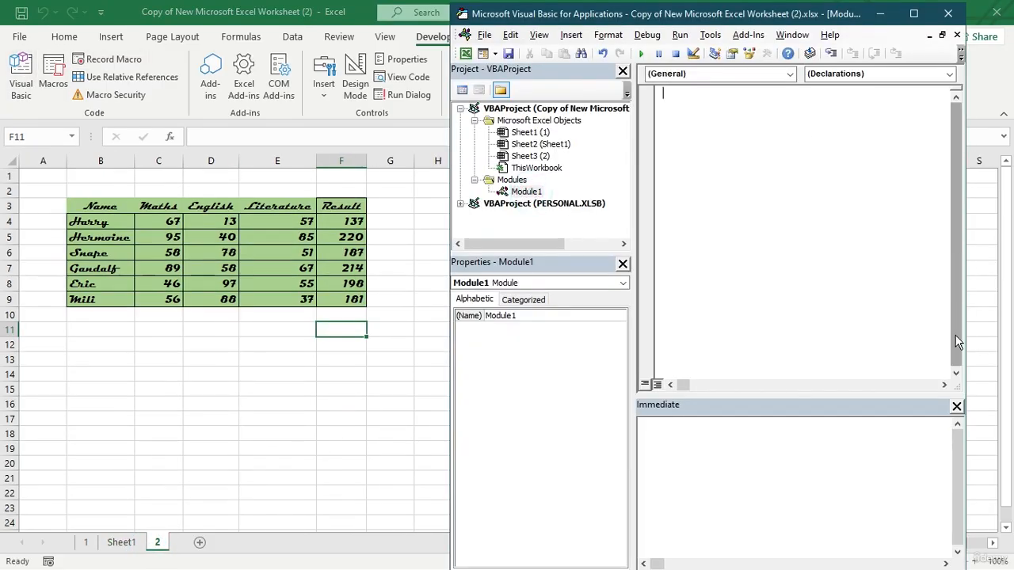
pyautogui.click(680, 386)
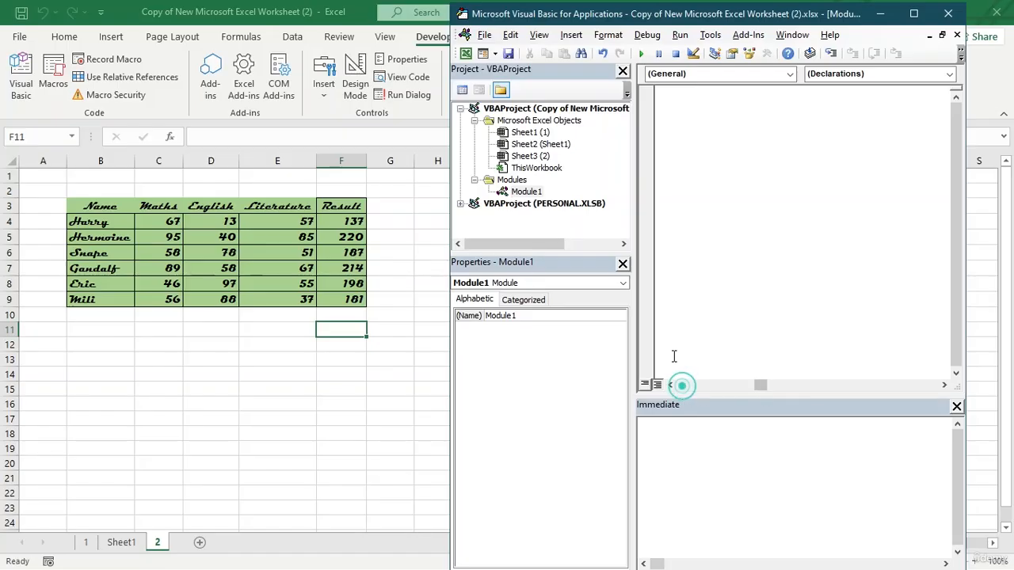
pyautogui.click(512, 182)
pyautogui.click(523, 169)
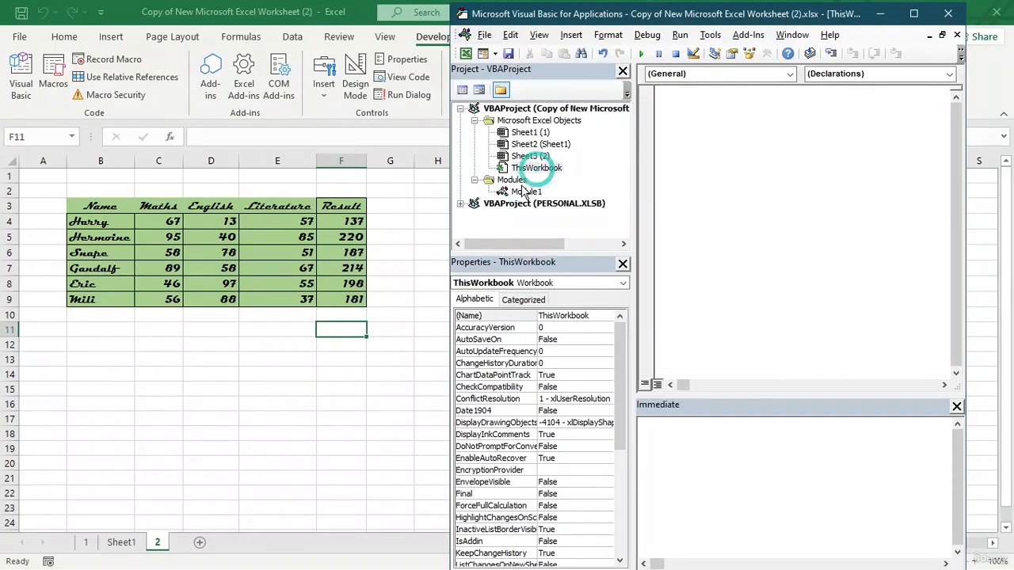
pyautogui.doubleClick(514, 180)
pyautogui.click(949, 14)
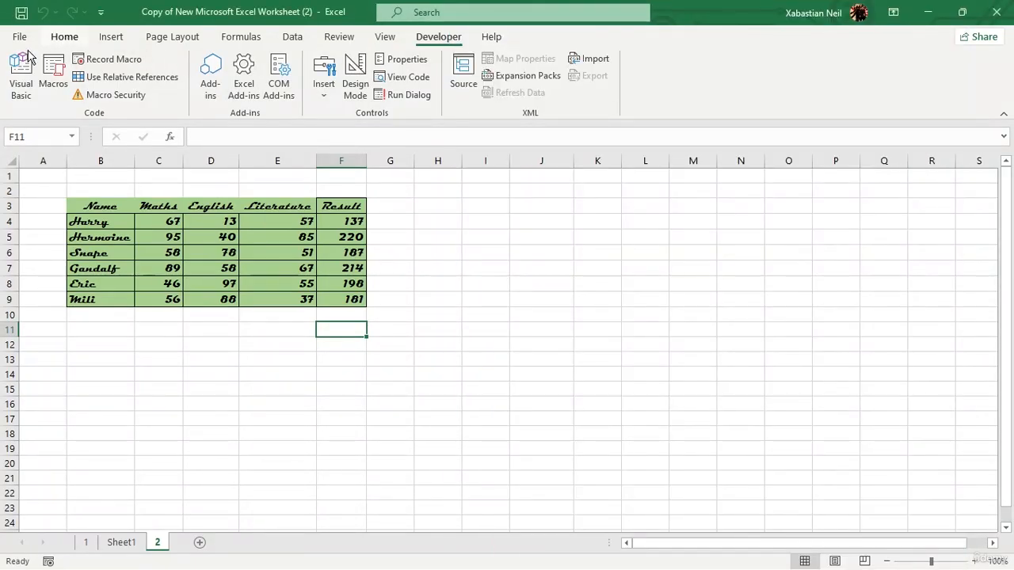
# - Check the macro list again and re-examine the Module1 code in the Visual Basic editor
pyautogui.click(53, 75)
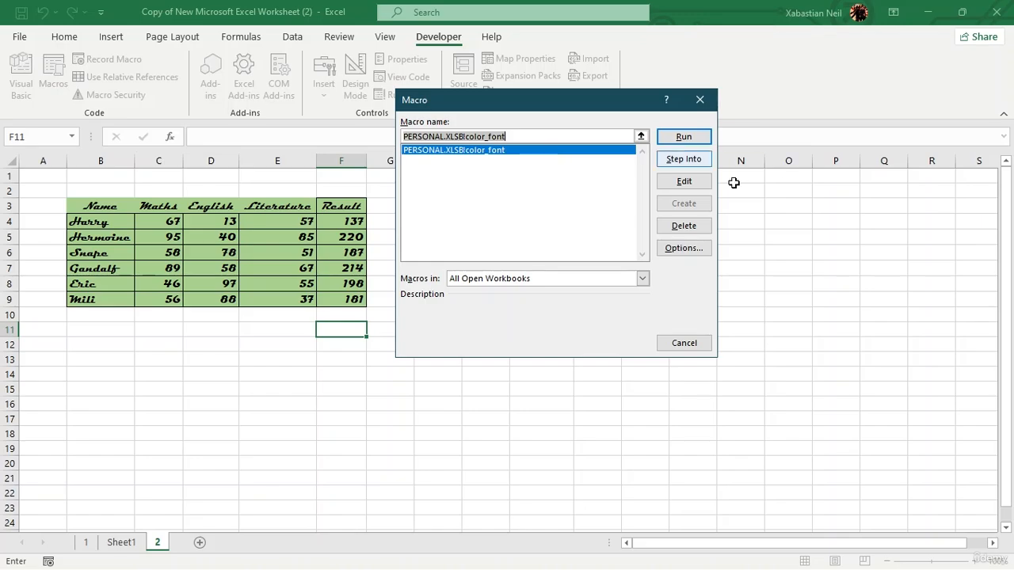
pyautogui.click(700, 99)
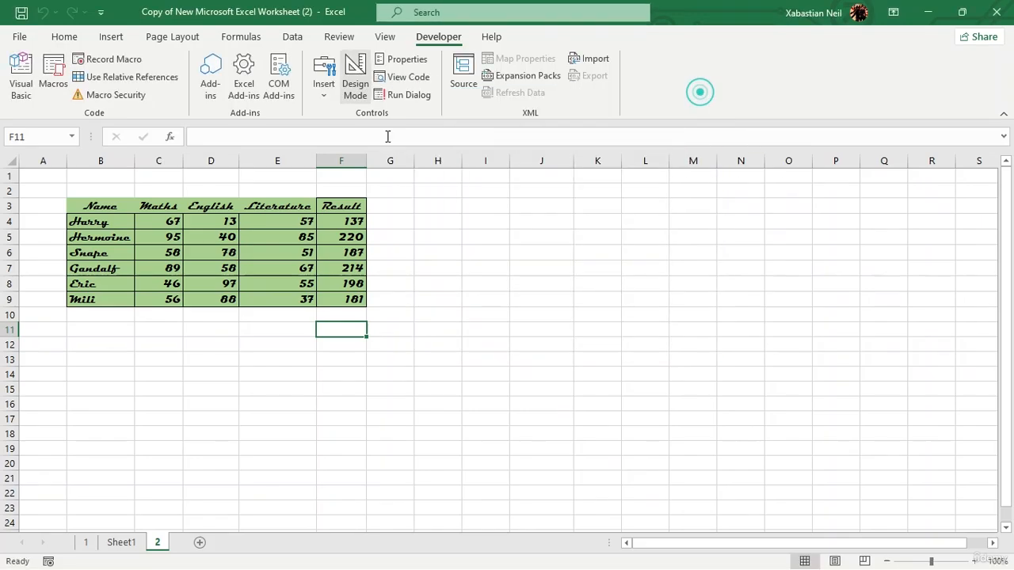
pyautogui.click(35, 92)
pyautogui.doubleClick(512, 180)
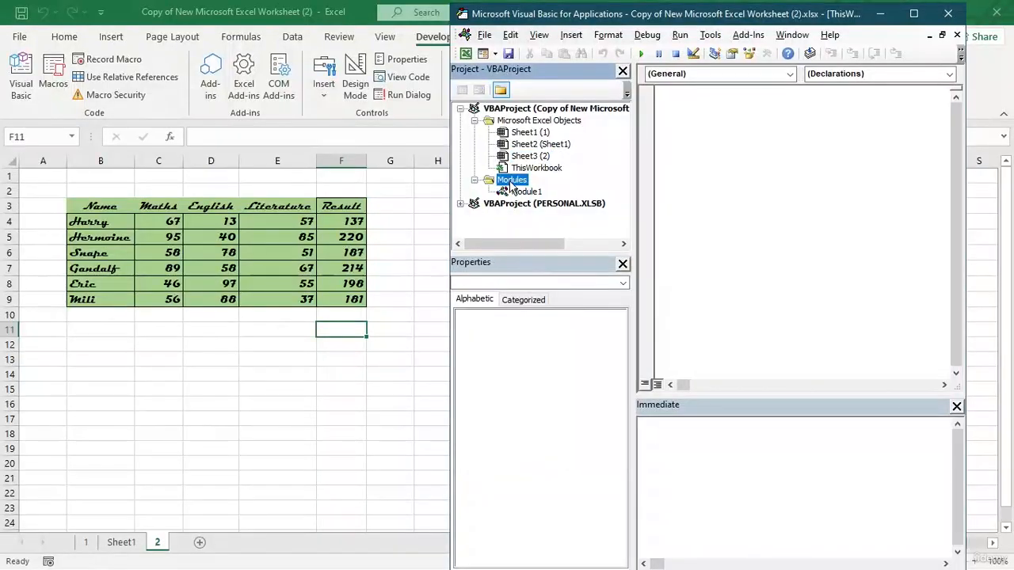
pyautogui.click(523, 191)
pyautogui.moveTo(762, 386)
pyautogui.mouseDown()
pyautogui.moveTo(677, 395)
pyautogui.moveTo(763, 387)
pyautogui.mouseUp()
pyautogui.click(957, 231)
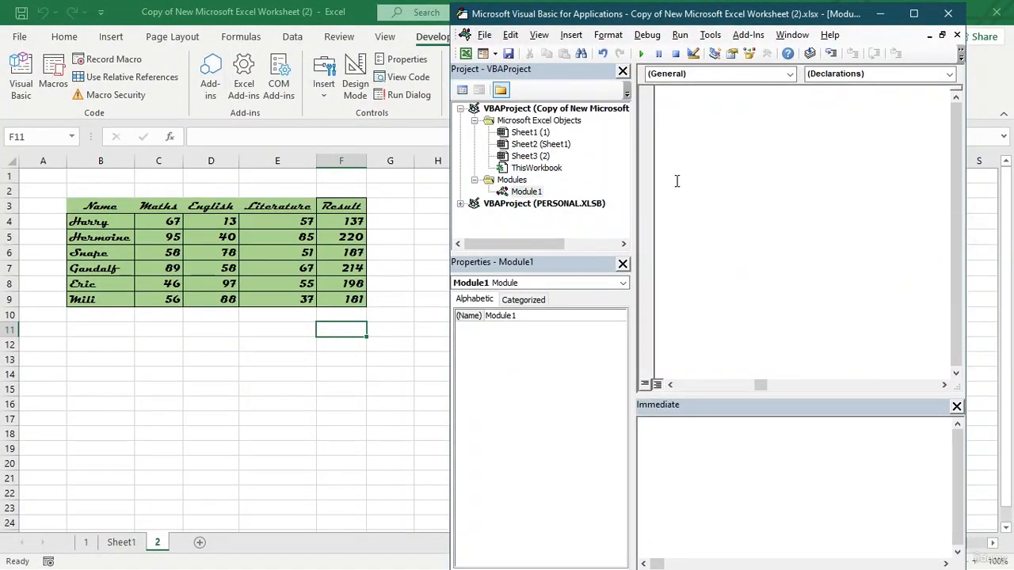
# - Examine the Sheet1, Sheet3 and ThisWorkbook objects in the VBA project for code, and close the editor
pyautogui.click(524, 133)
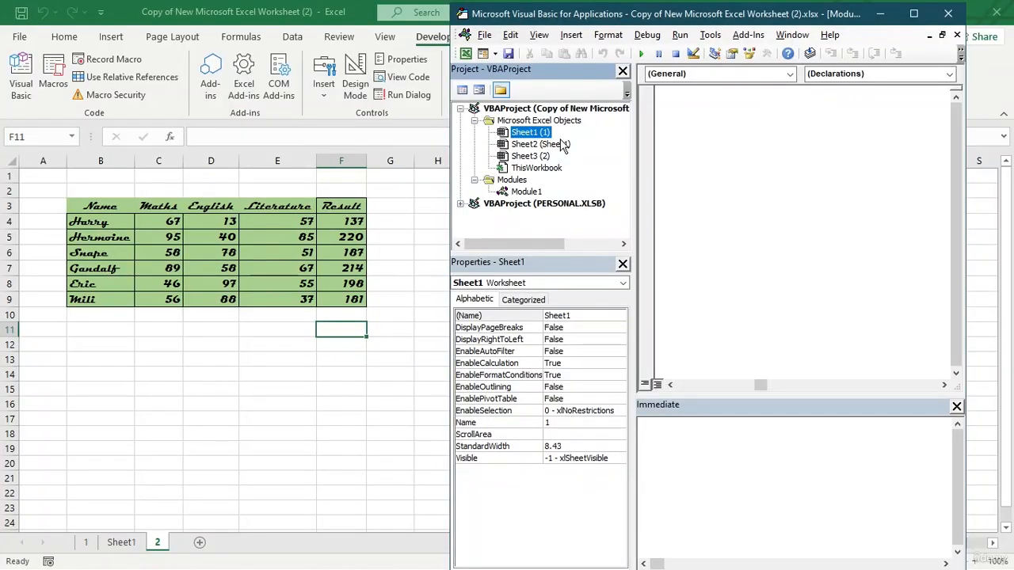
pyautogui.doubleClick(529, 156)
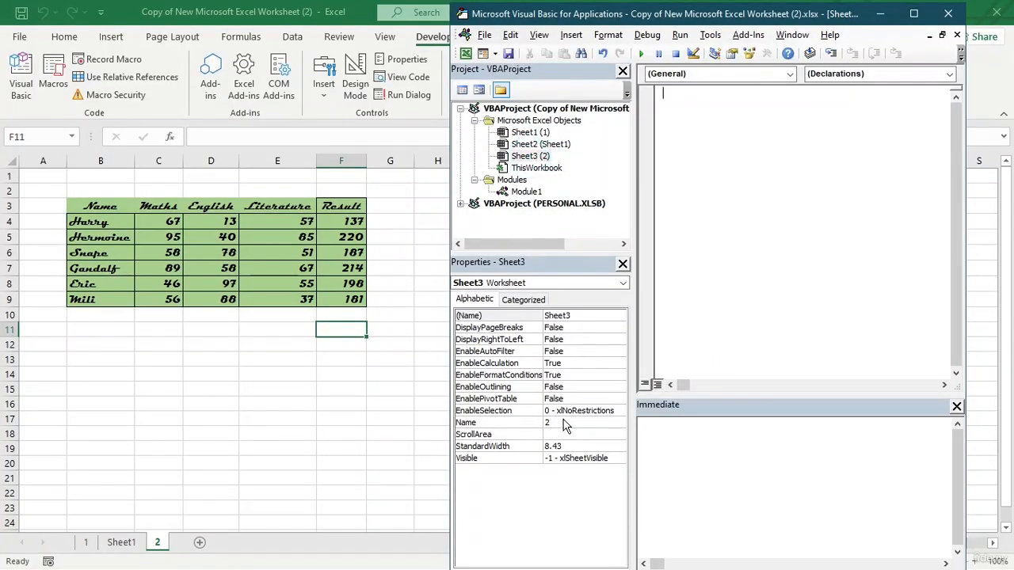
pyautogui.doubleClick(539, 169)
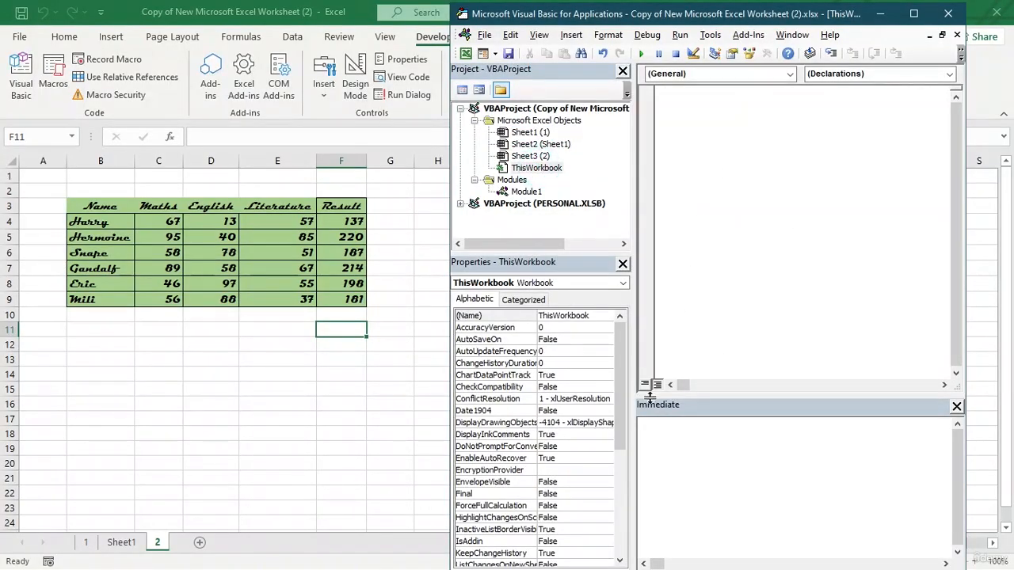
pyautogui.scroll(-6, 549, 366)
pyautogui.scroll(6, 569, 431)
pyautogui.click(948, 14)
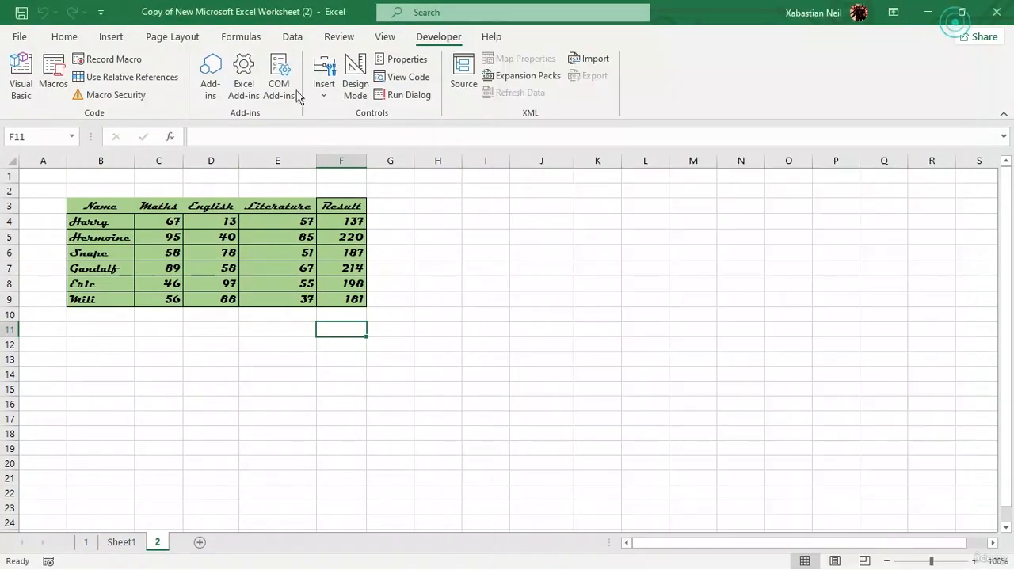
# - Add a blank worksheet and copy the marks table B3:F9 from sheet 2
pyautogui.click(201, 543)
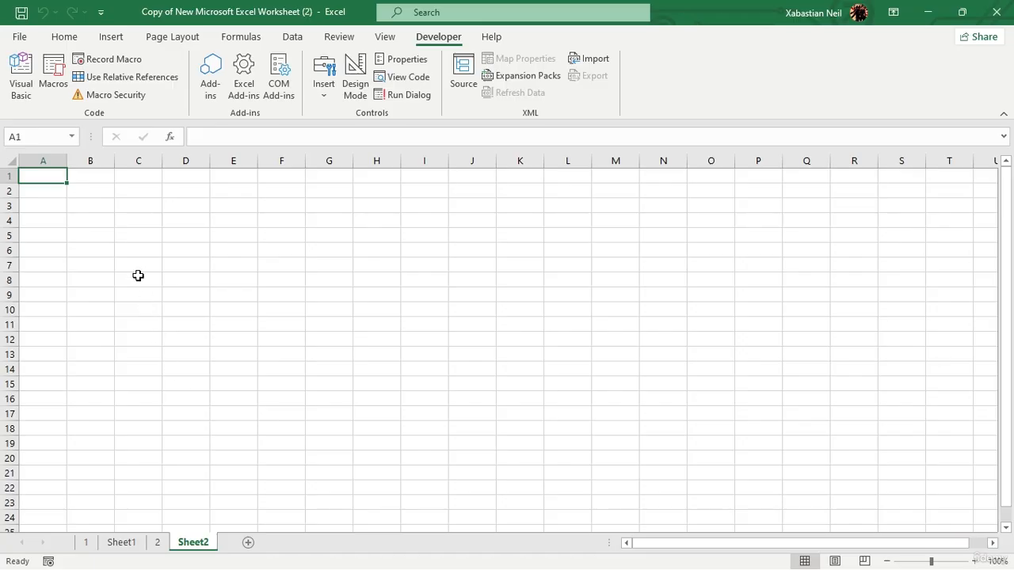
pyautogui.click(135, 545)
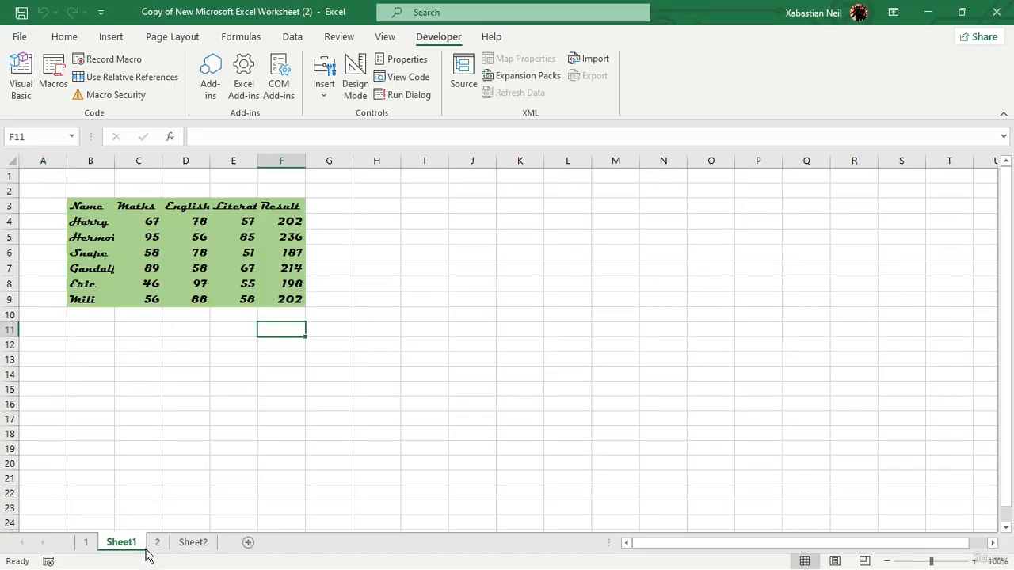
pyautogui.click(158, 543)
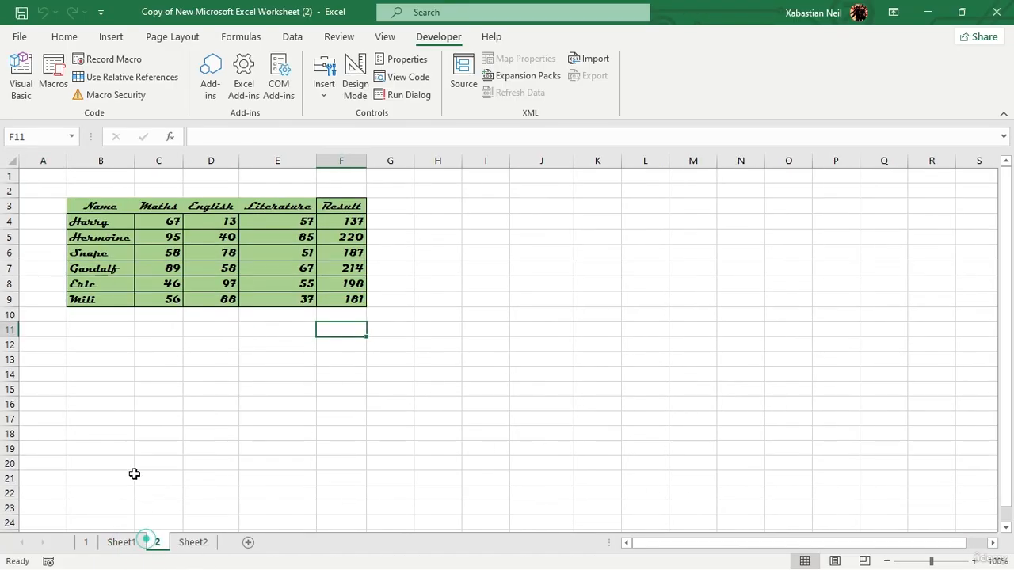
pyautogui.moveTo(93, 204); pyautogui.dragTo(331, 299)
pyautogui.hotkey('ctrl', 'c')
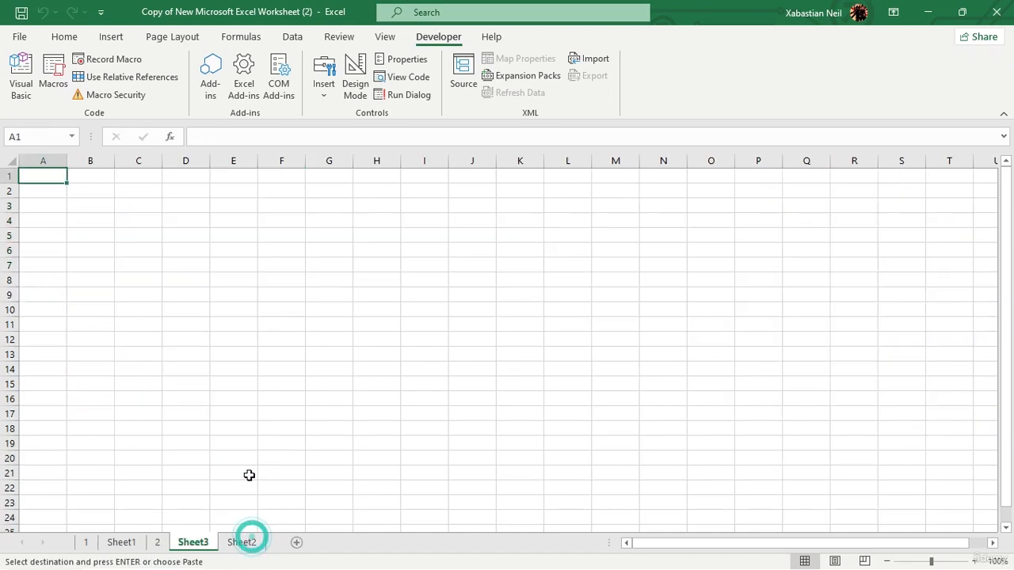
# - Paste the copied marks table at A3 on another new worksheet, Sheet3, as values only
pyautogui.moveTo(66, 210); pyautogui.dragTo(279, 356)
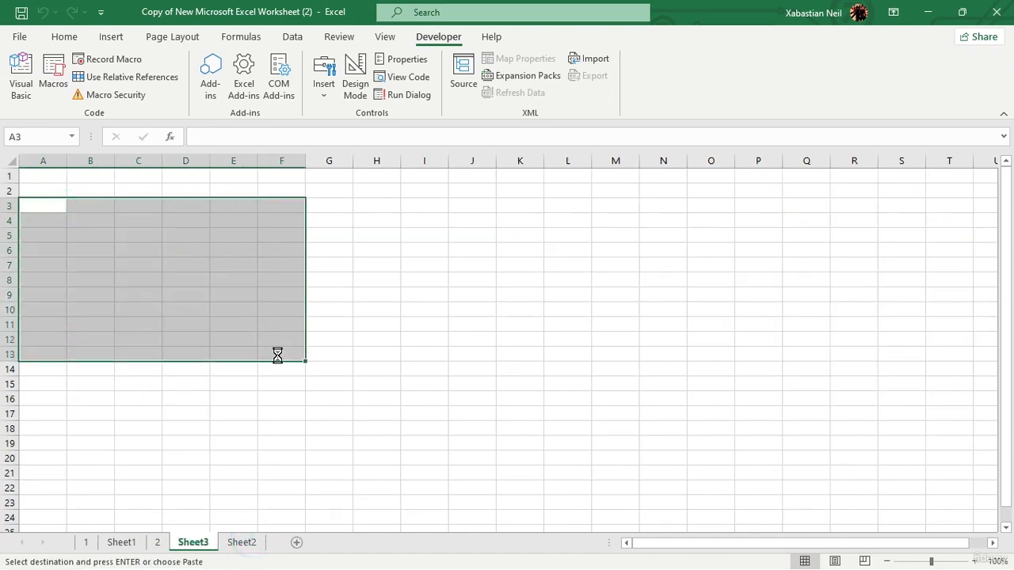
pyautogui.hotkey('ctrl', 'v')
pyautogui.click(420, 389)
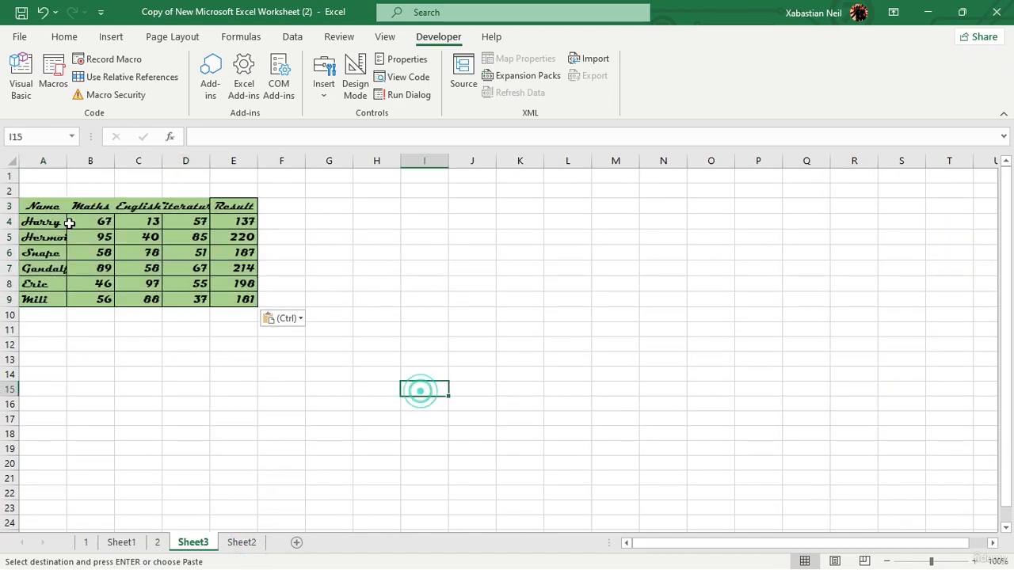
pyautogui.click(299, 321)
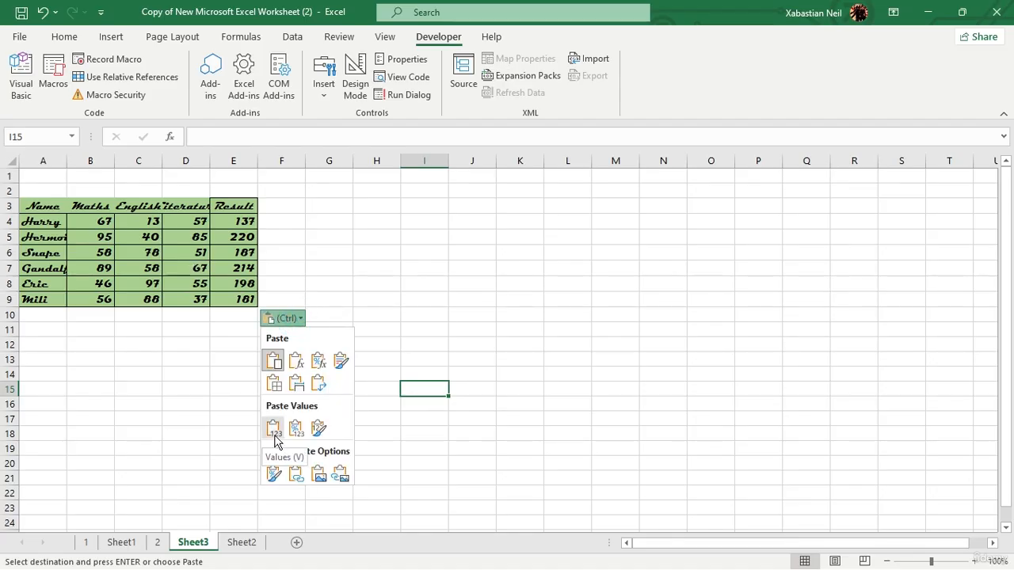
pyautogui.click(273, 429)
pyautogui.click(341, 310)
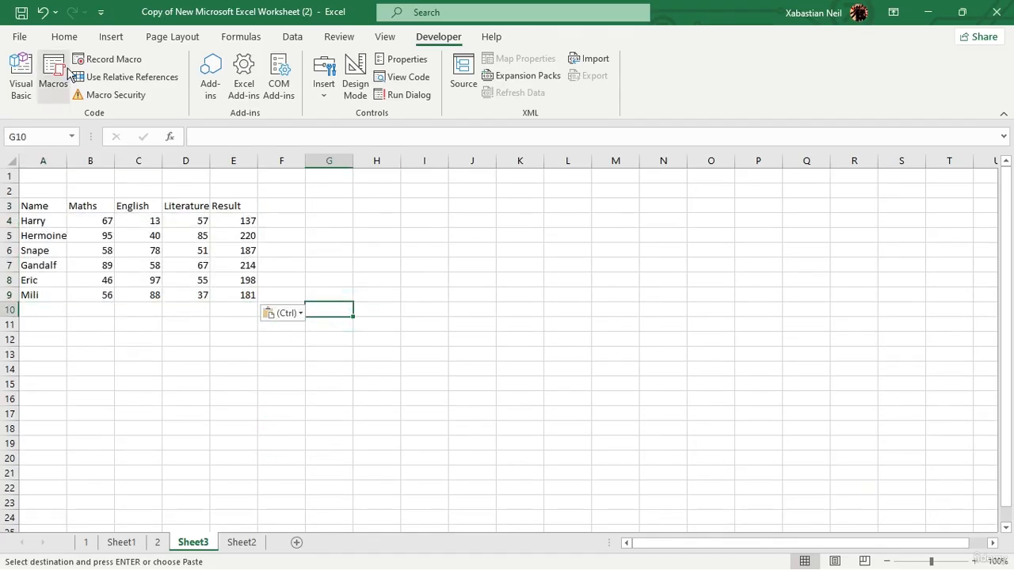
# - Start recording a macro named font_bold_italic with the shortcut Ctrl+k, stored in This Workbook
pyautogui.click(129, 53)
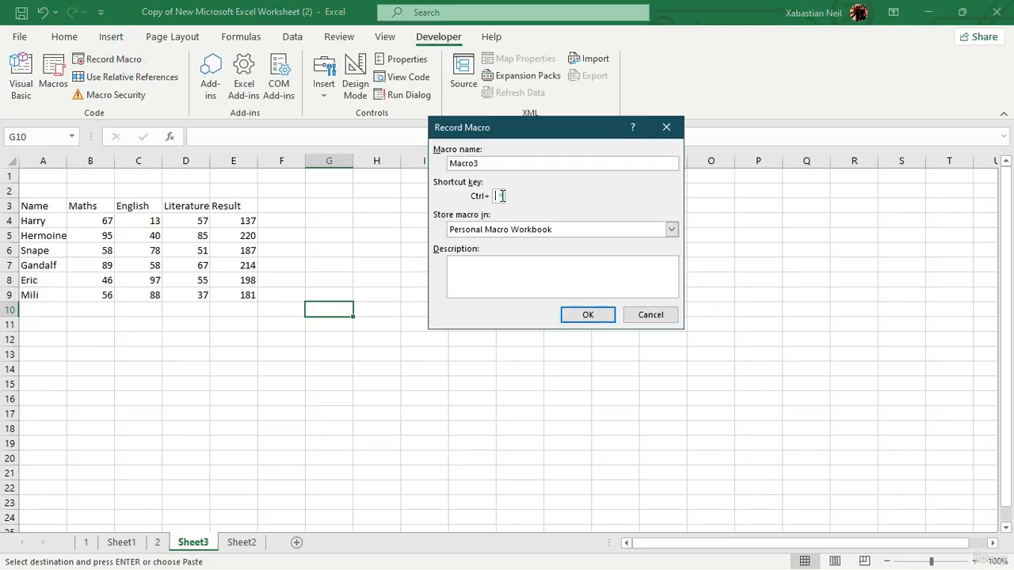
pyautogui.click(502, 195)
pyautogui.press('BackSpace')
pyautogui.click(672, 230)
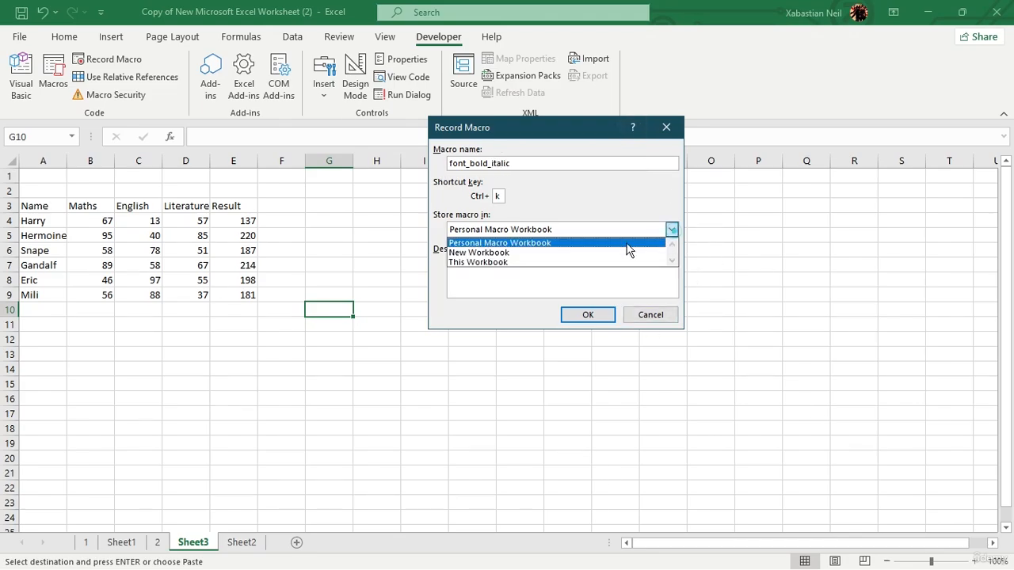
pyautogui.click(517, 263)
pyautogui.click(594, 320)
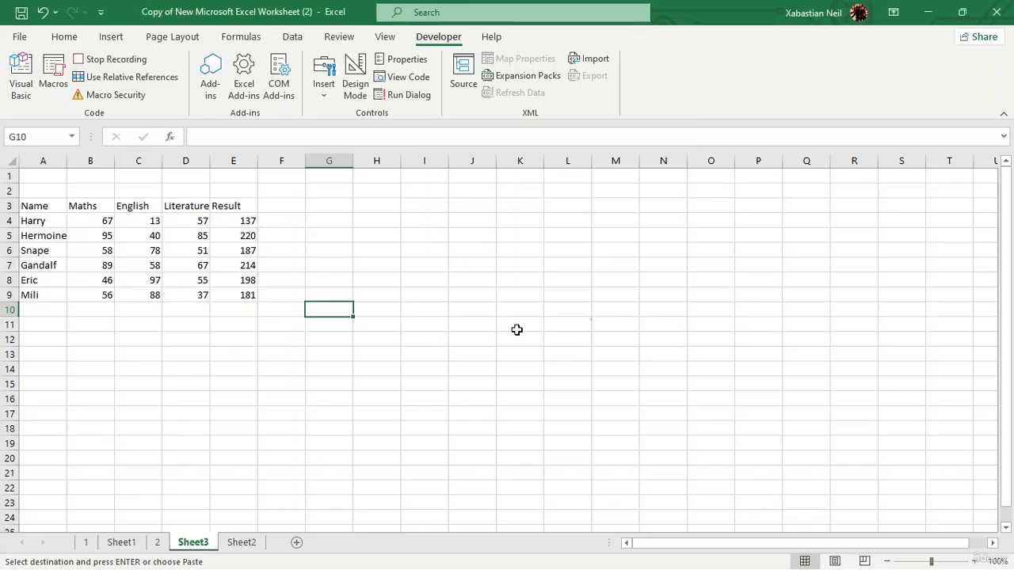
# - Format the marks table A3:E9 in the Forte font at size 28
pyautogui.moveTo(34, 206); pyautogui.dragTo(243, 295)
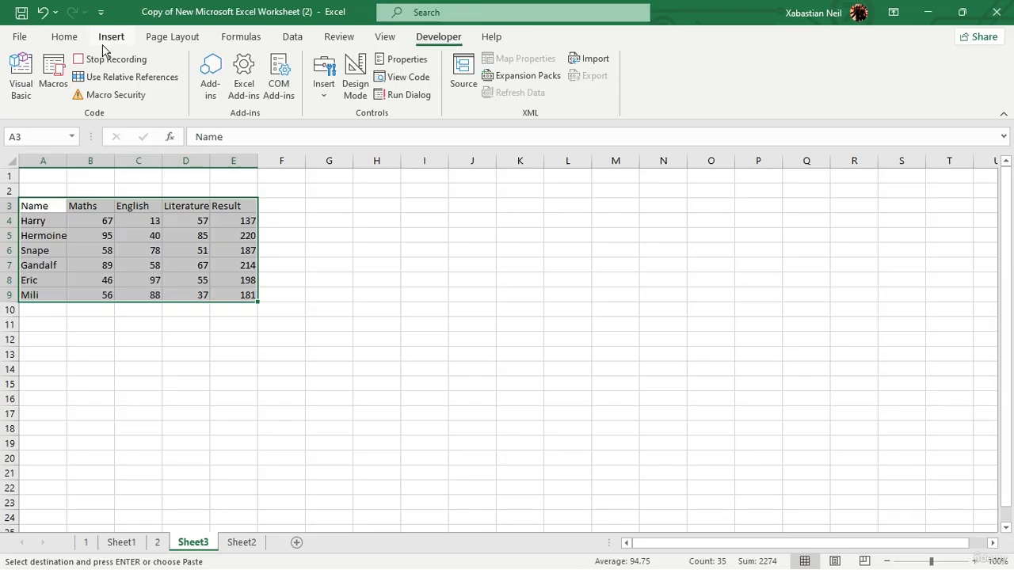
pyautogui.click(67, 37)
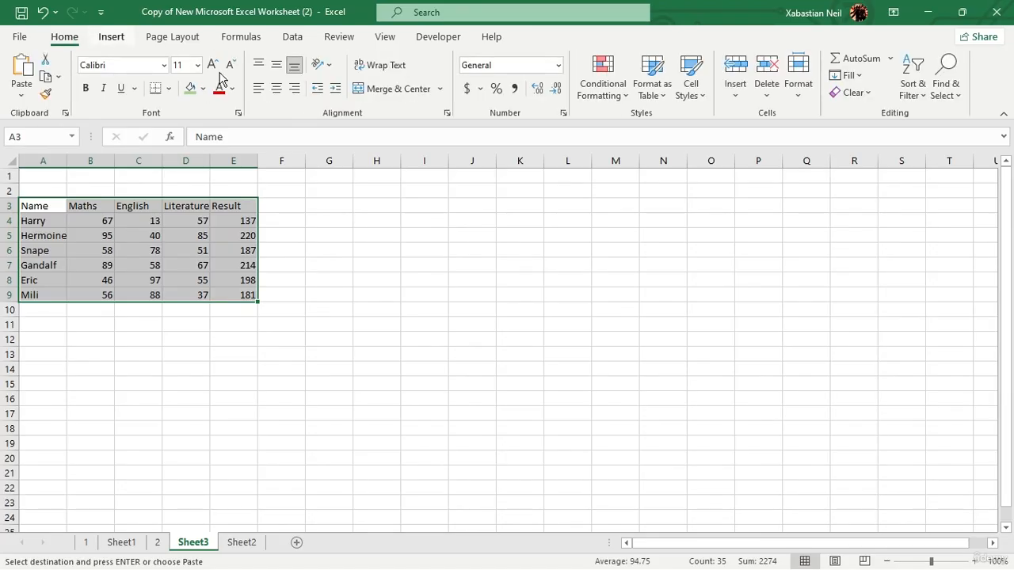
pyautogui.click(164, 65)
pyautogui.scroll(-15, 129, 399)
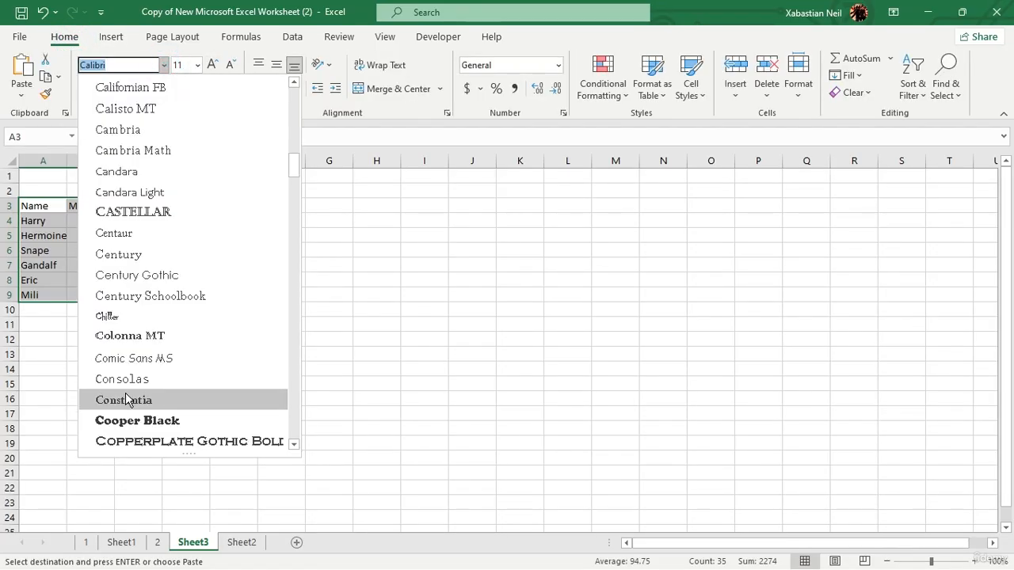
pyautogui.click(136, 293)
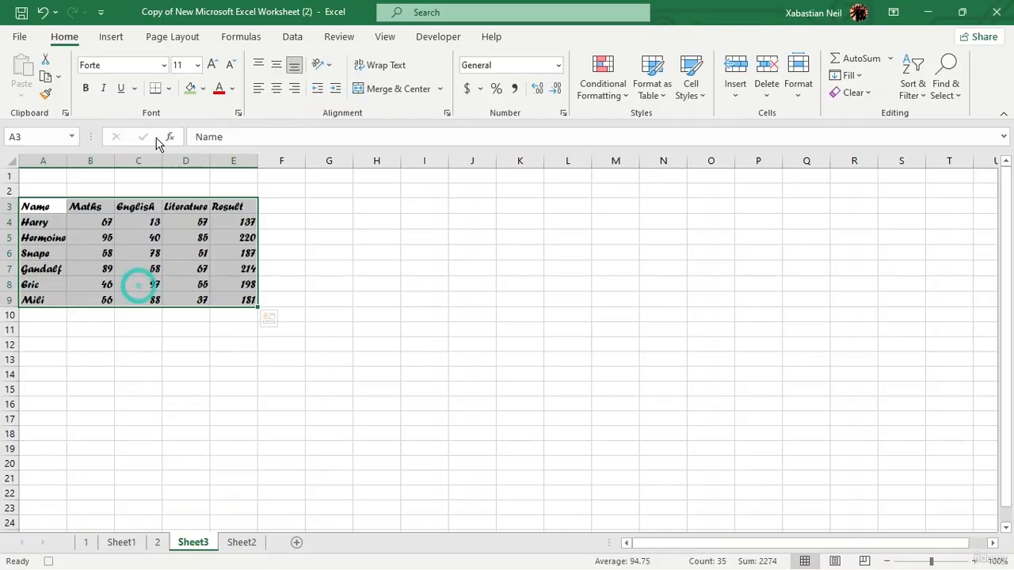
pyautogui.click(198, 65)
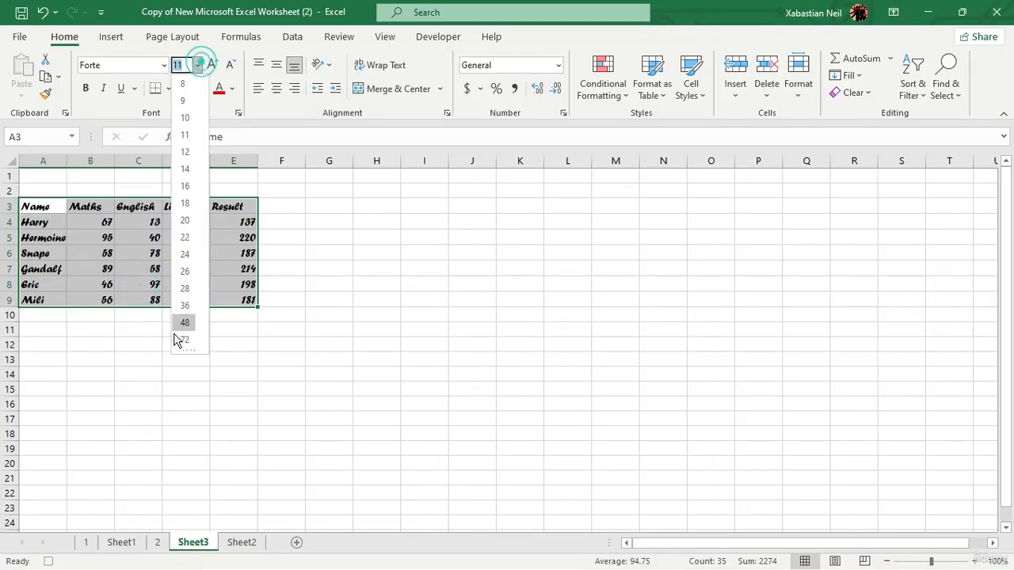
pyautogui.click(184, 288)
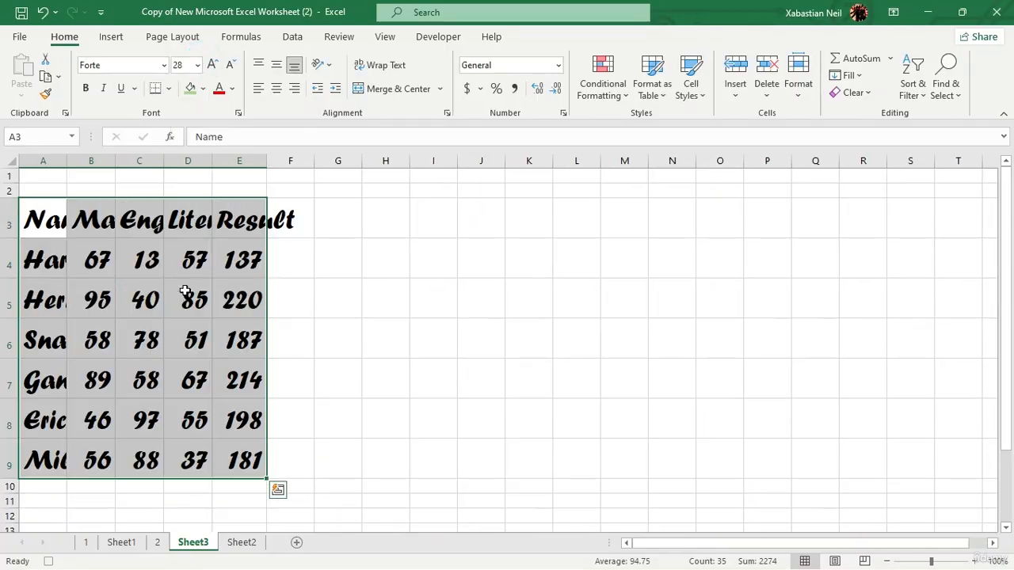
# - Autofit the widths of columns A to E to their contents
pyautogui.doubleClick(65, 163)
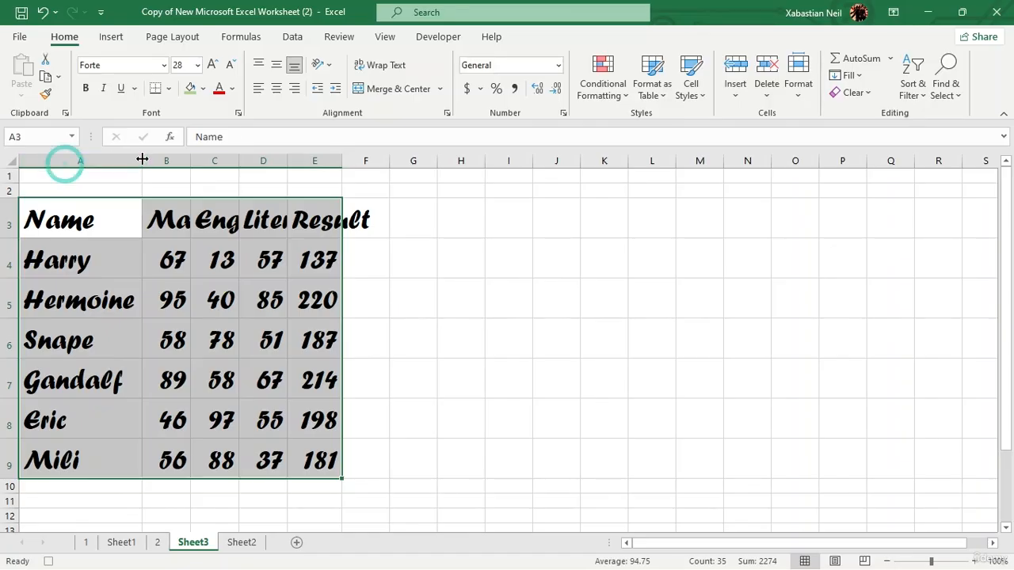
pyautogui.doubleClick(191, 161)
pyautogui.doubleClick(281, 160)
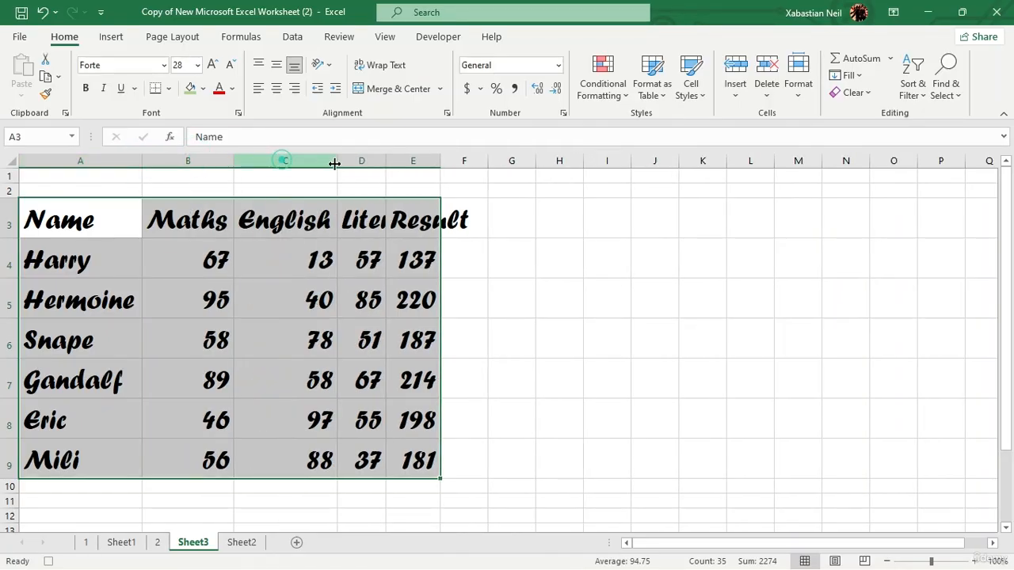
pyautogui.doubleClick(386, 162)
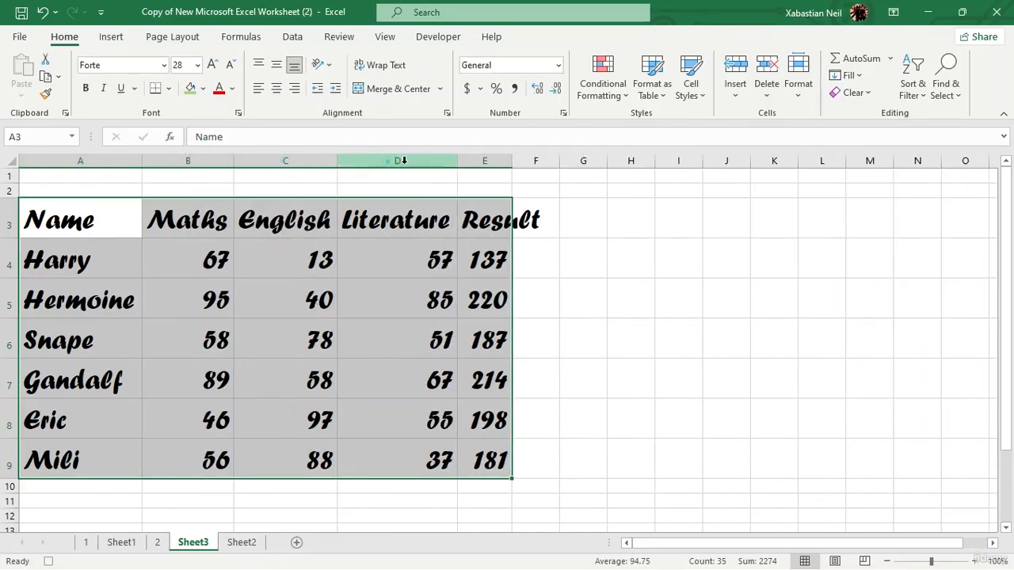
pyautogui.doubleClick(512, 161)
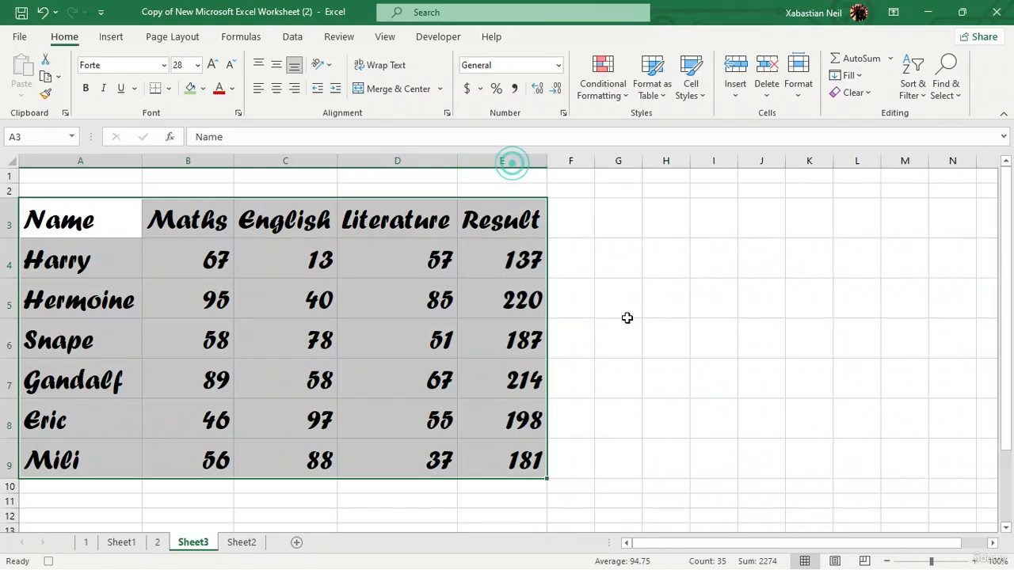
# - Give the marks table a light green fill and all borders
pyautogui.click(191, 91)
pyautogui.click(167, 88)
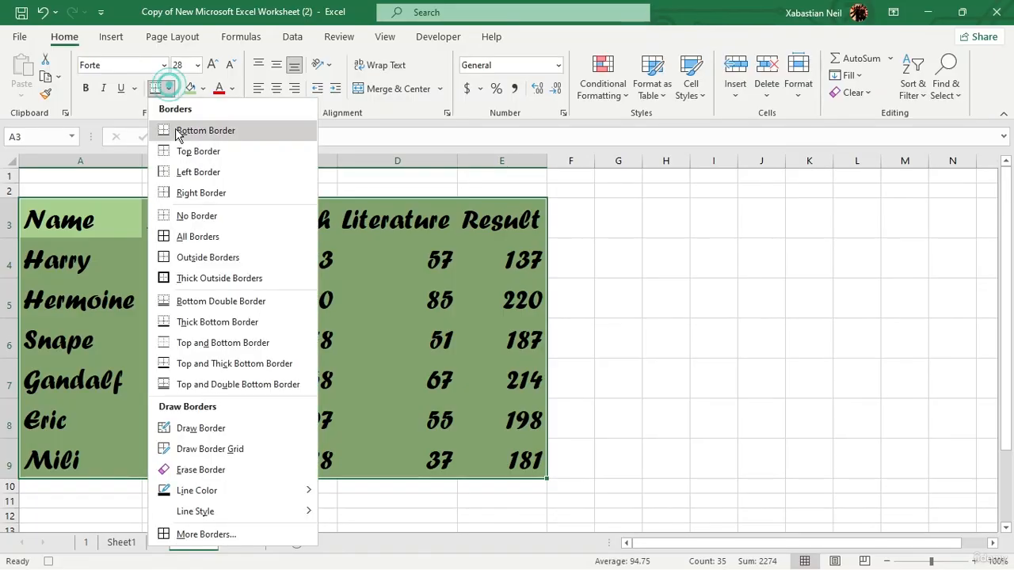
pyautogui.click(222, 237)
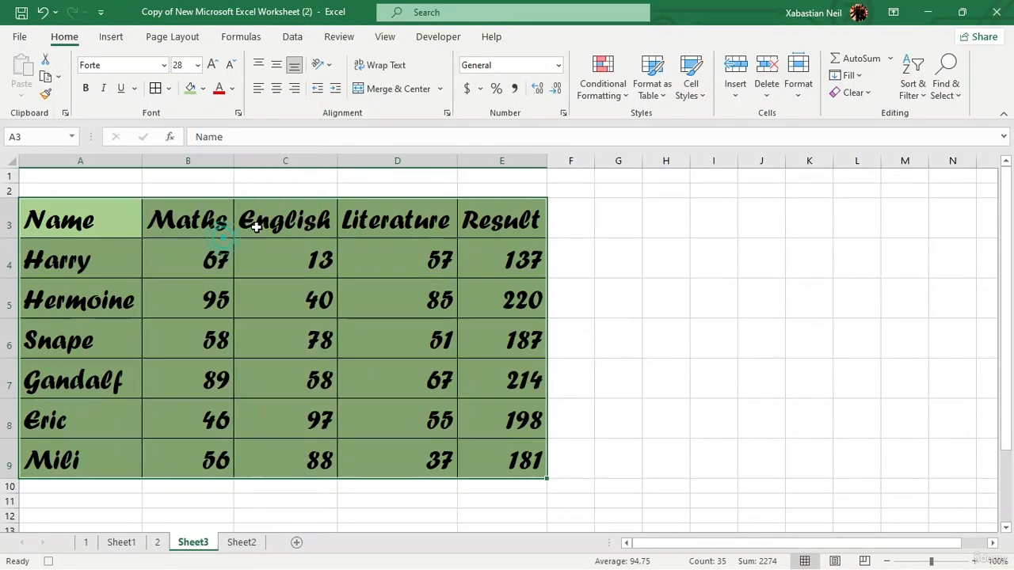
# - Change the Literature mark in D4 to 247
pyautogui.click(523, 265)
pyautogui.click(396, 267)
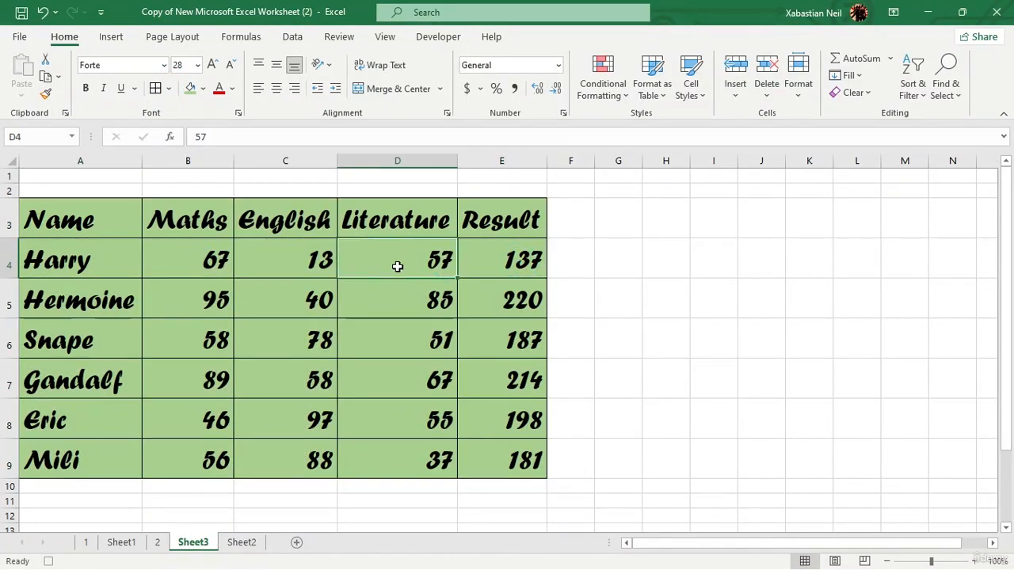
pyautogui.doubleClick(397, 267)
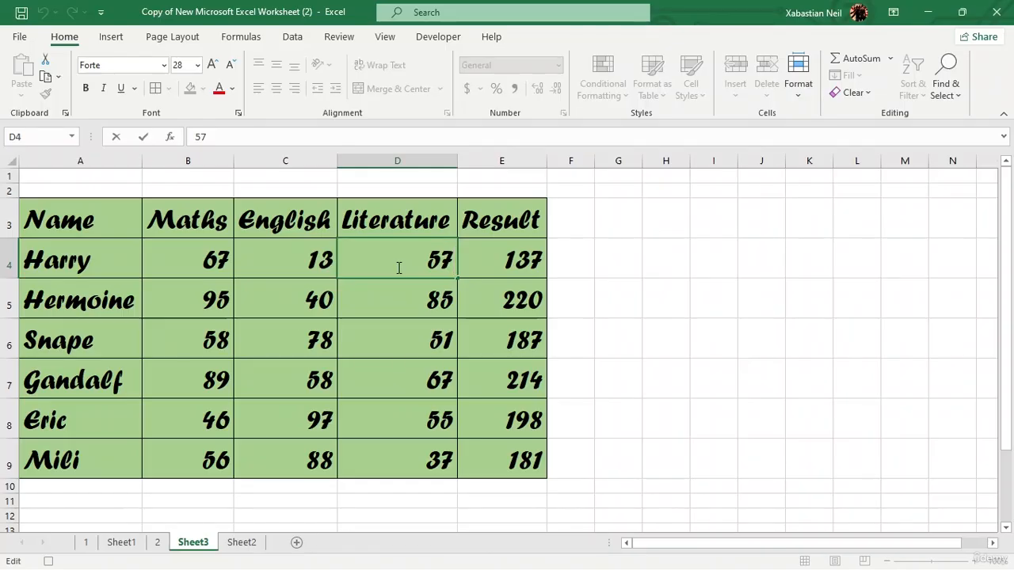
pyautogui.press('BackSpace')
pyautogui.press('BackSpace')
pyautogui.write('247')
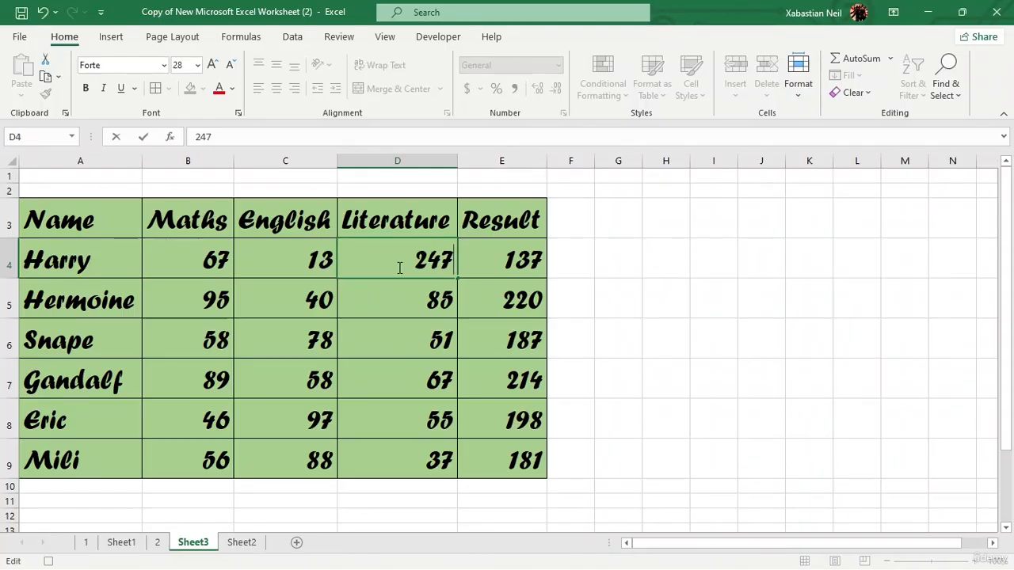
# - Change the English mark in C5 to 424
pyautogui.click(297, 303)
pyautogui.doubleClick(306, 302)
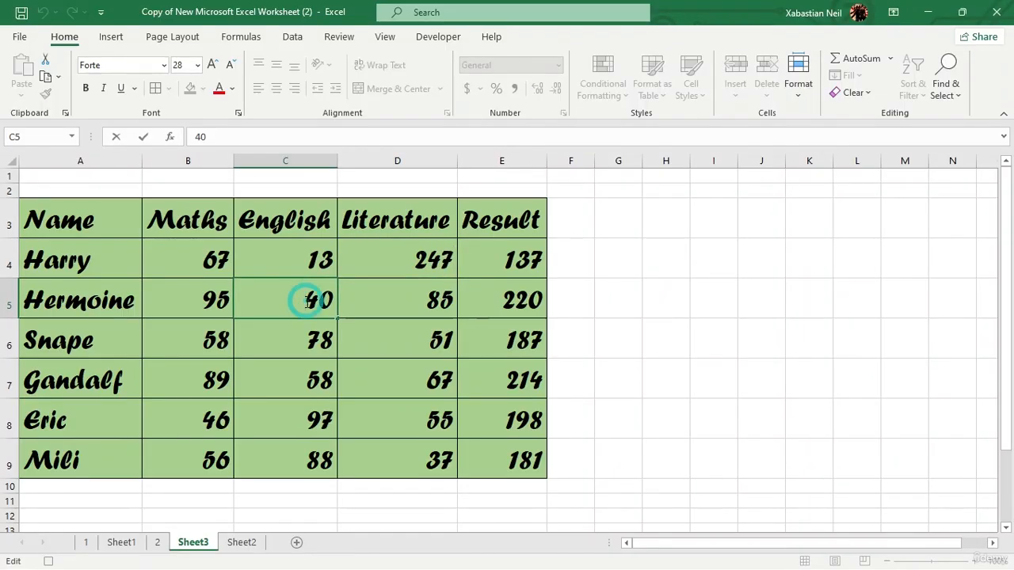
pyautogui.press('BackSpace')
pyautogui.press('BackSpace')
pyautogui.write('424')
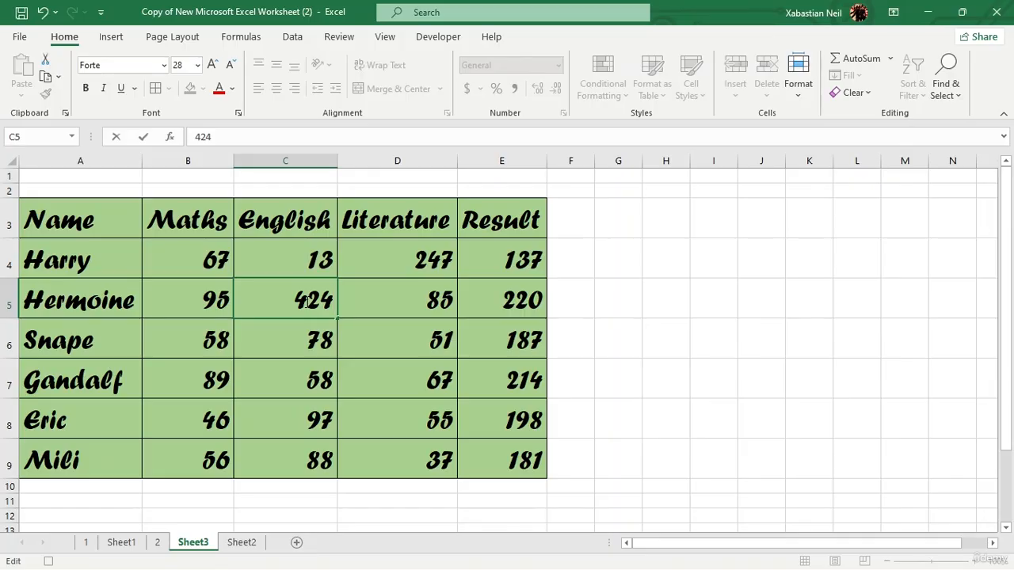
# - Change the Literature mark in D7 to 247
pyautogui.click(431, 396)
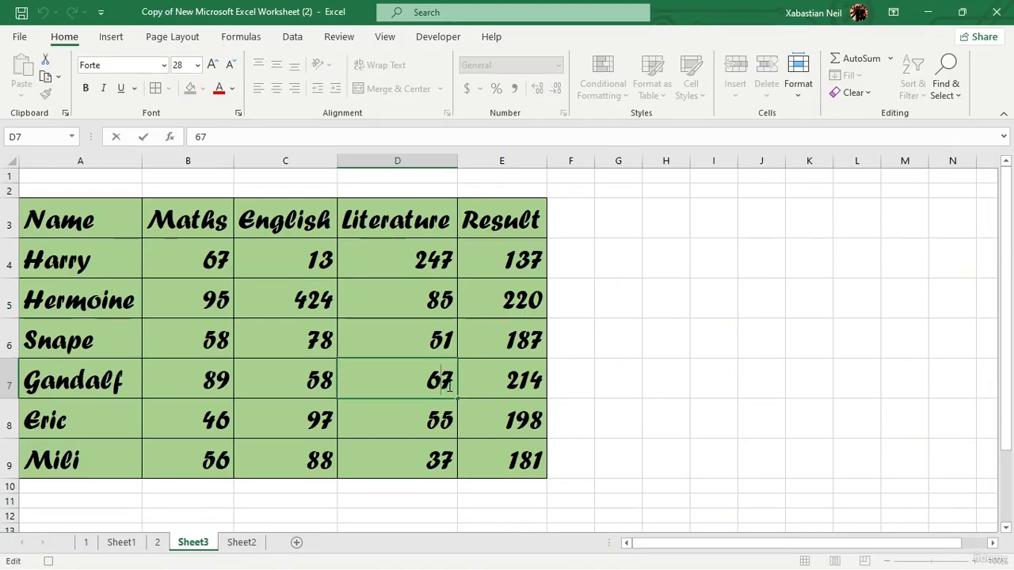
pyautogui.doubleClick(444, 386)
pyautogui.press('BackSpace')
pyautogui.press('BackSpace')
pyautogui.write('247')
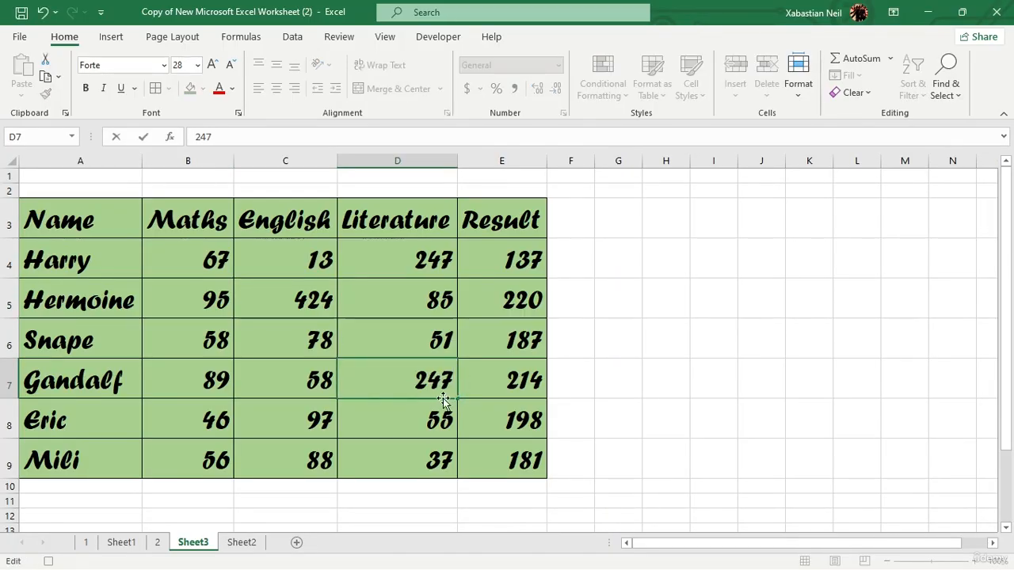
pyautogui.press('Return')
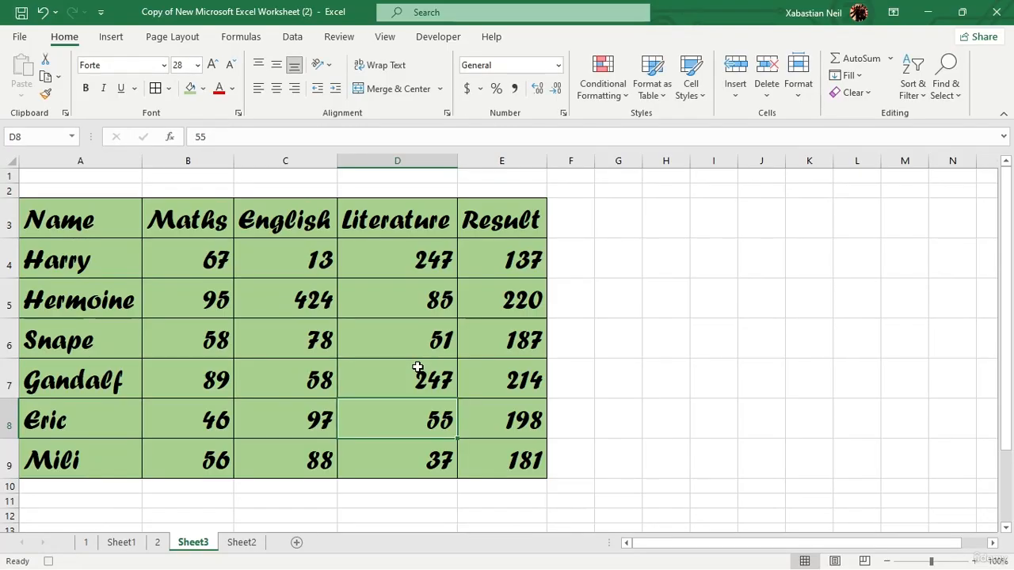
pyautogui.press('Return')
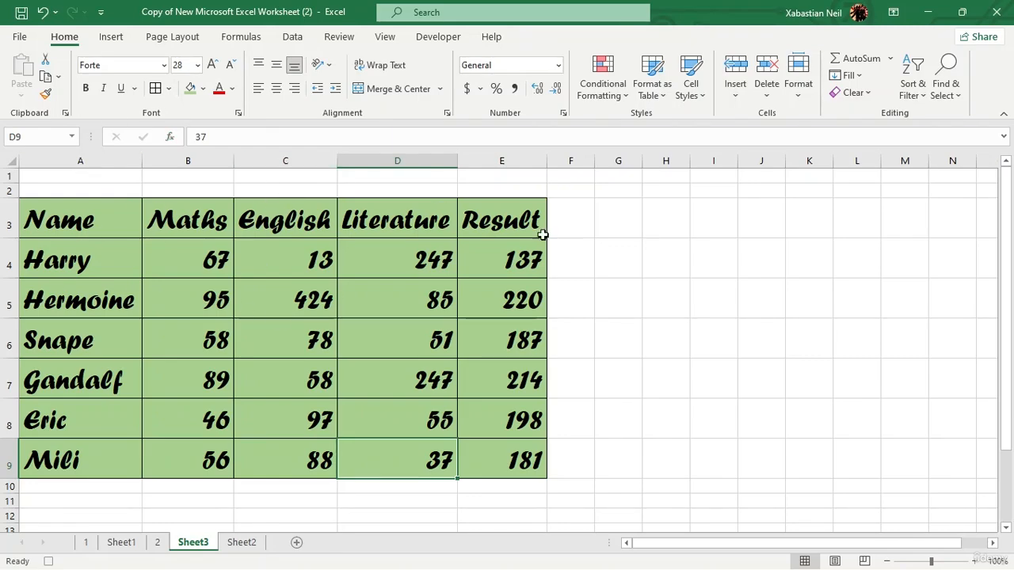
# - Clear the Result values in E4:E9 and enter =SUM(B4:D4) in E4
pyautogui.moveTo(509, 254); pyautogui.dragTo(510, 452)
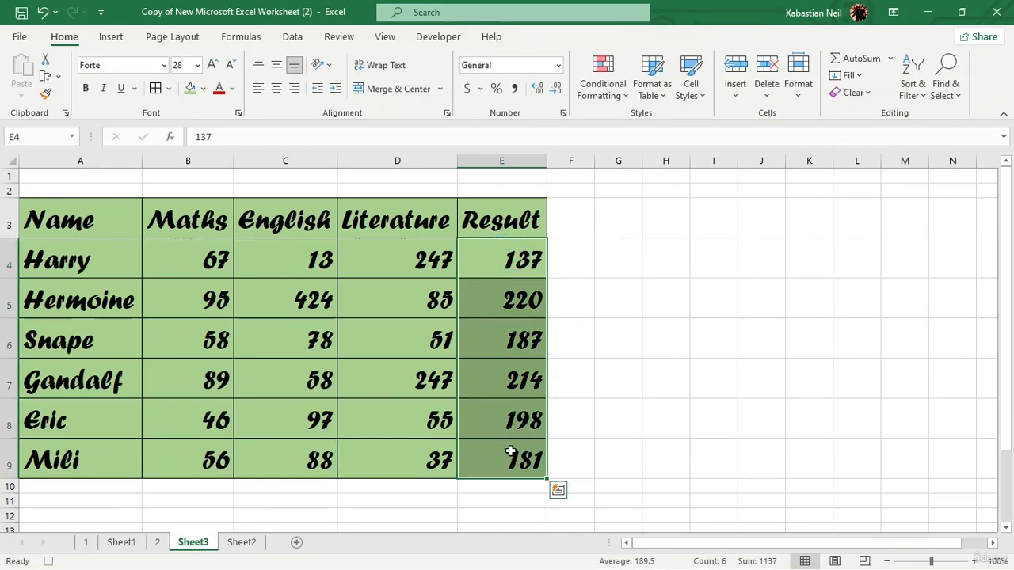
pyautogui.press('Delete')
pyautogui.click(507, 267)
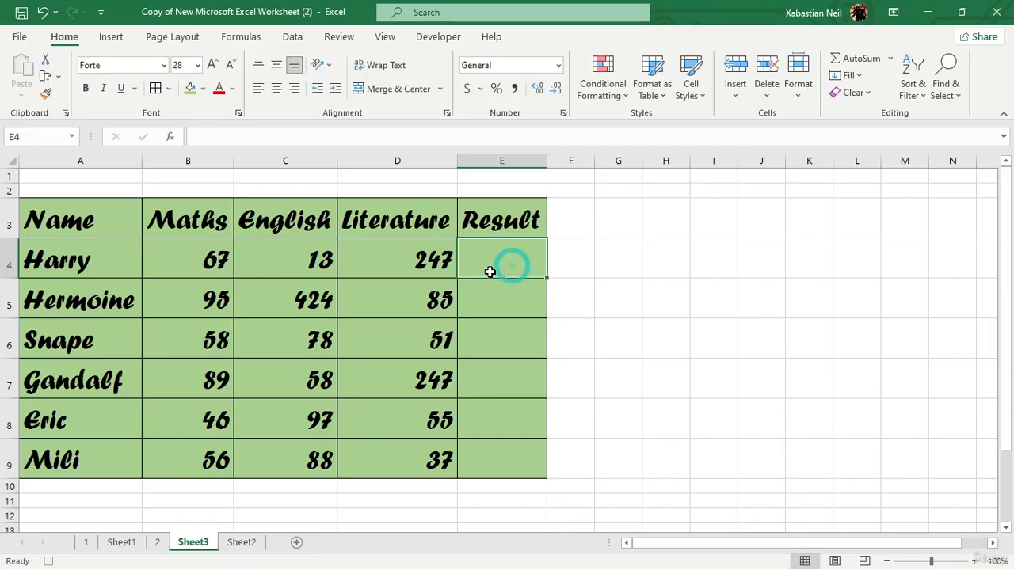
pyautogui.doubleClick(491, 273)
pyautogui.write('=')
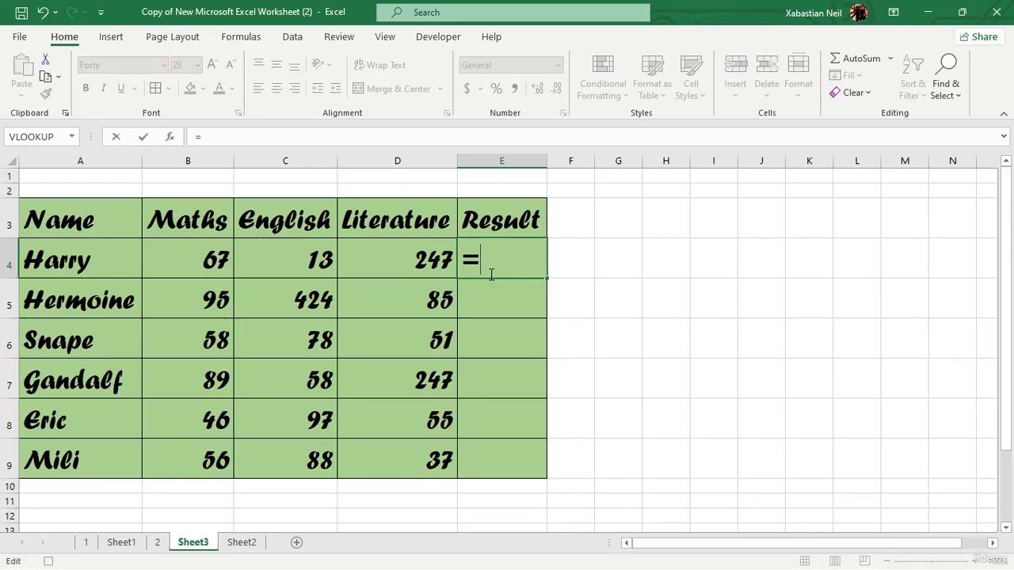
pyautogui.write('sum')
pyautogui.press('Tab')
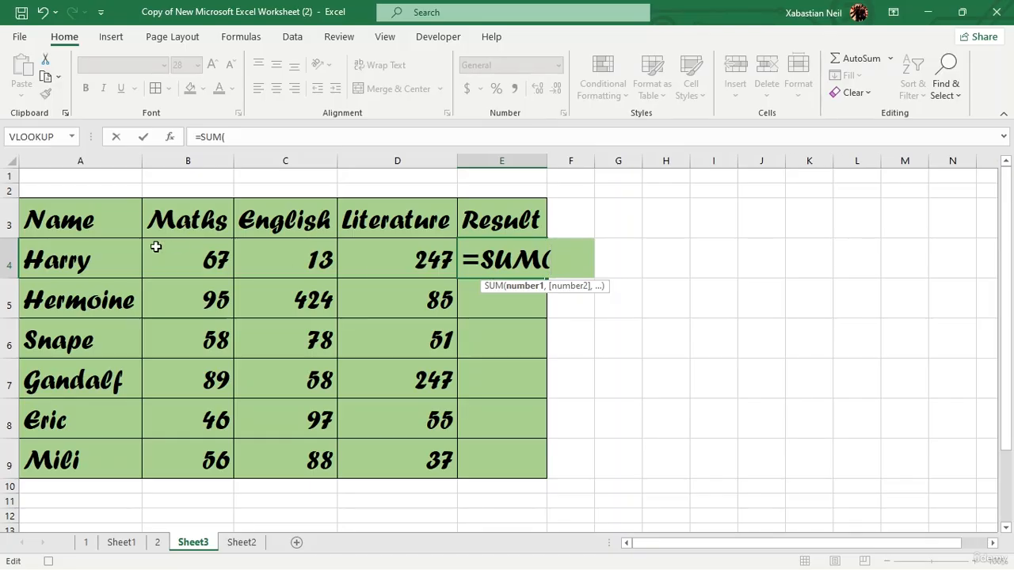
pyautogui.moveTo(156, 247); pyautogui.dragTo(389, 254)
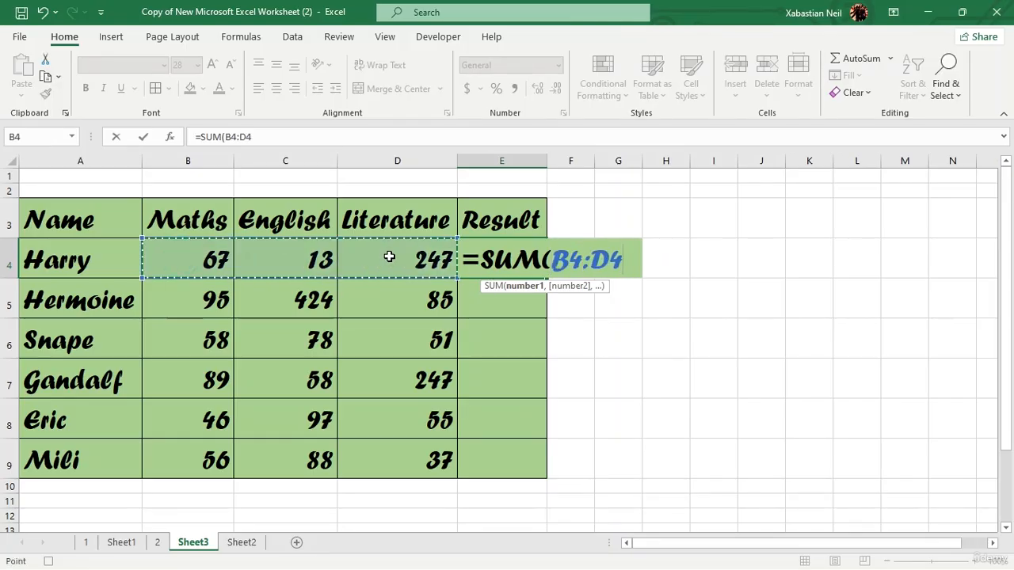
pyautogui.write(')')
pyautogui.press('Return')
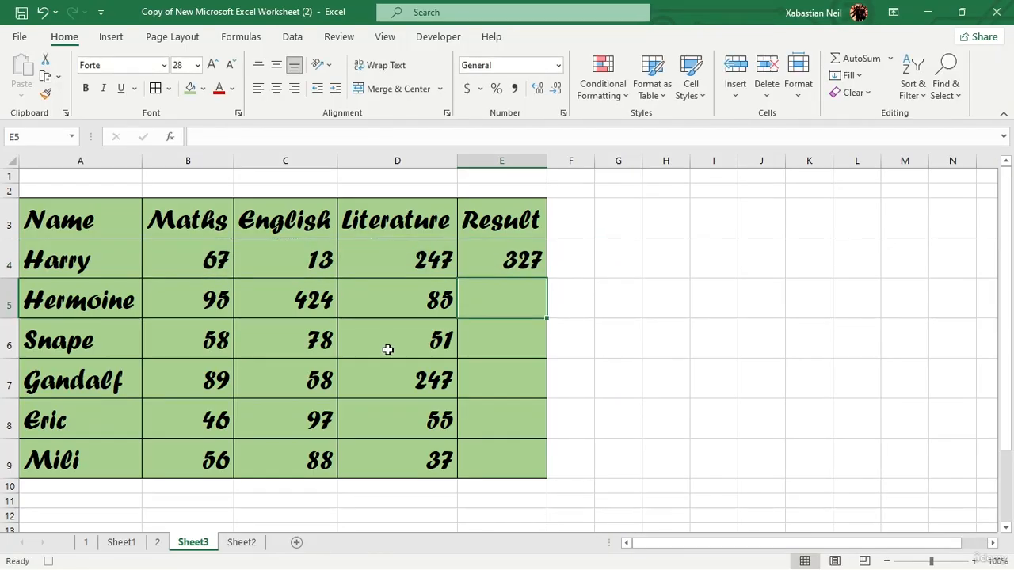
# - Fill the SUM formula from E4 down the Result column to E9
pyautogui.click(537, 264)
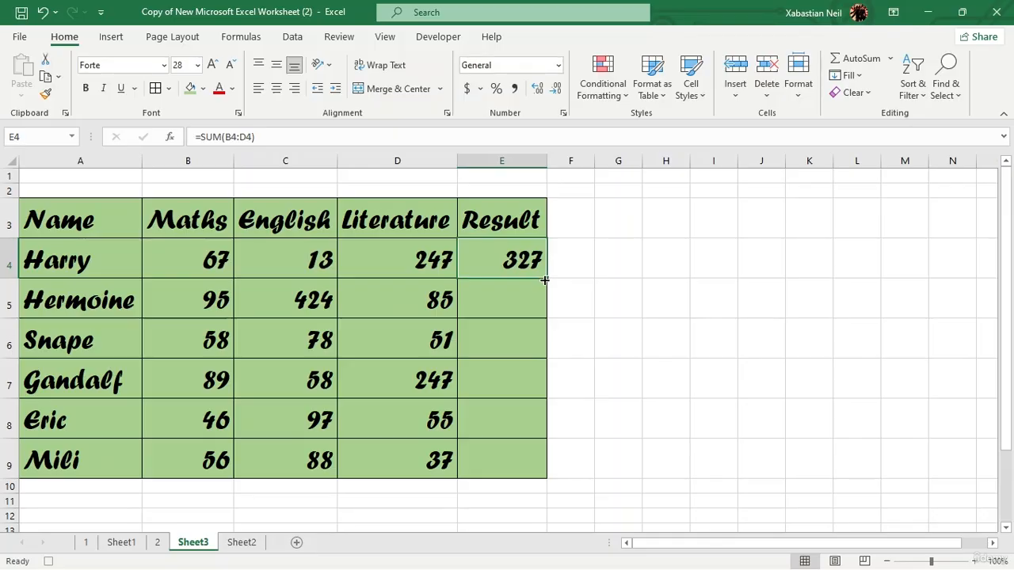
pyautogui.moveTo(545, 279); pyautogui.dragTo(567, 469)
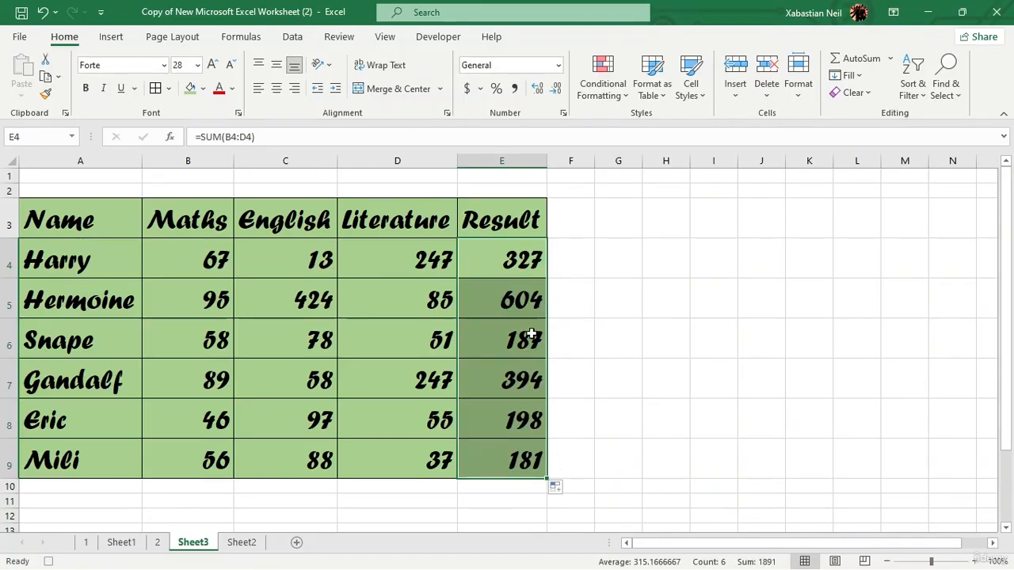
pyautogui.click(309, 377)
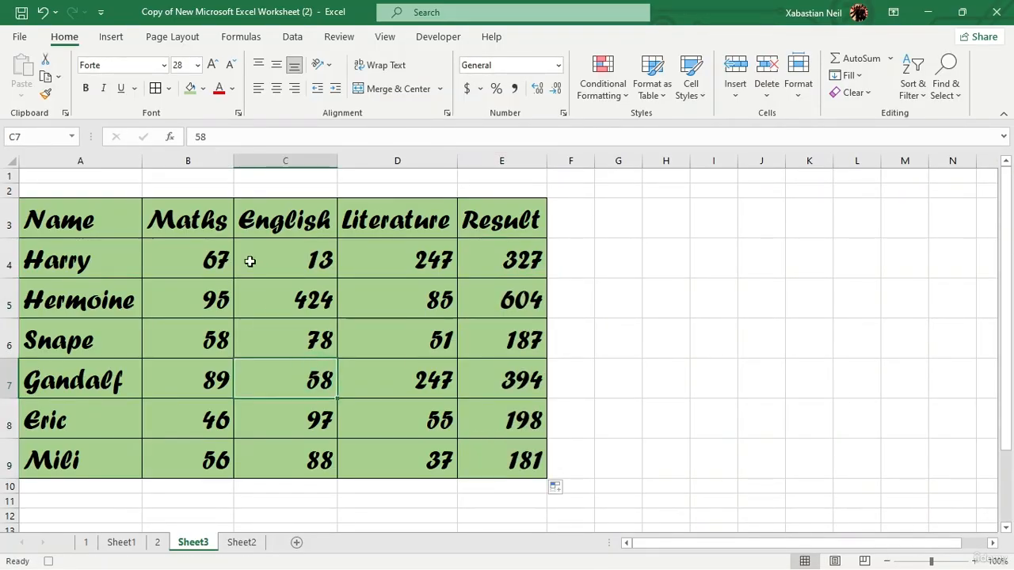
# - Stop the macro recording and check the list of macros in all open workbooks
pyautogui.click(443, 37)
pyautogui.click(109, 70)
pyautogui.click(53, 70)
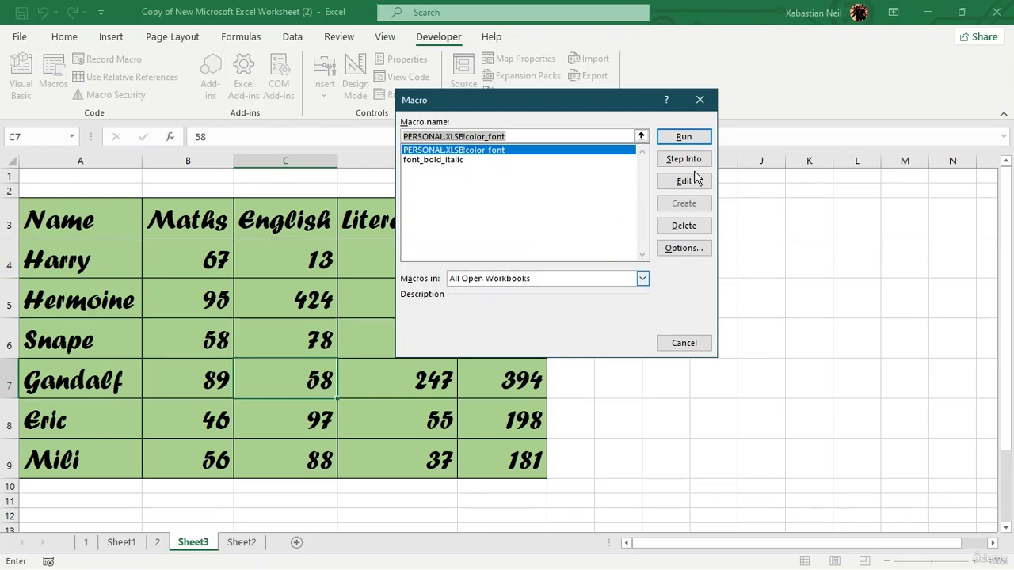
pyautogui.click(697, 92)
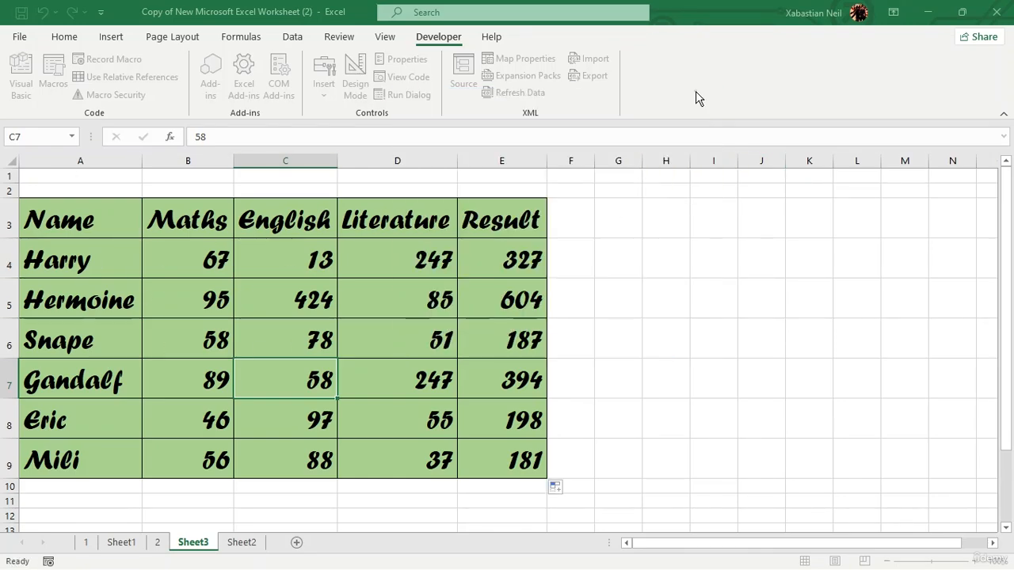
# - Copy the marks table B3:F9 from sheet 2 and paste it at A1 on Sheet2
pyautogui.click(255, 543)
pyautogui.click(157, 543)
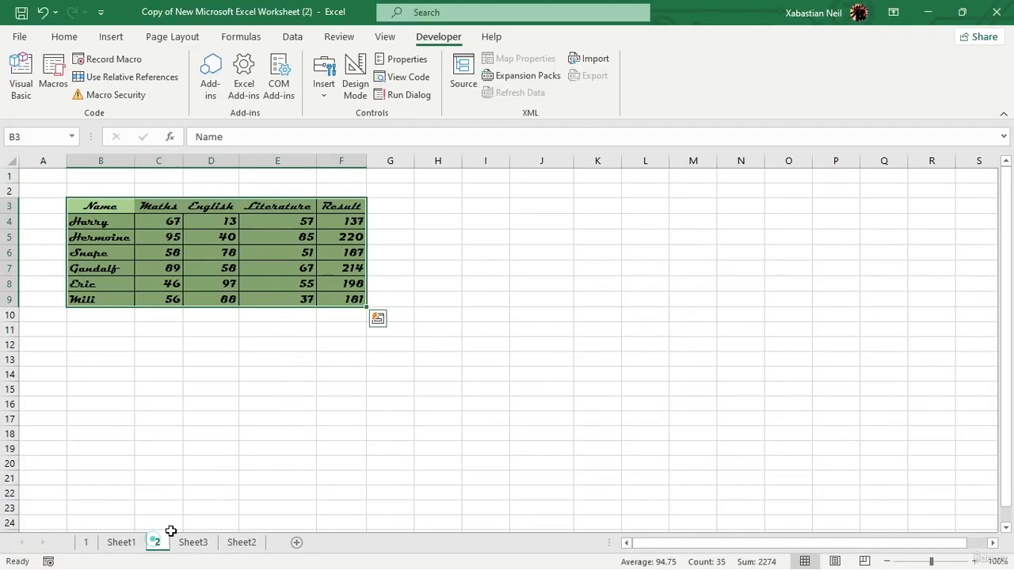
pyautogui.hotkey('ctrl', 'c')
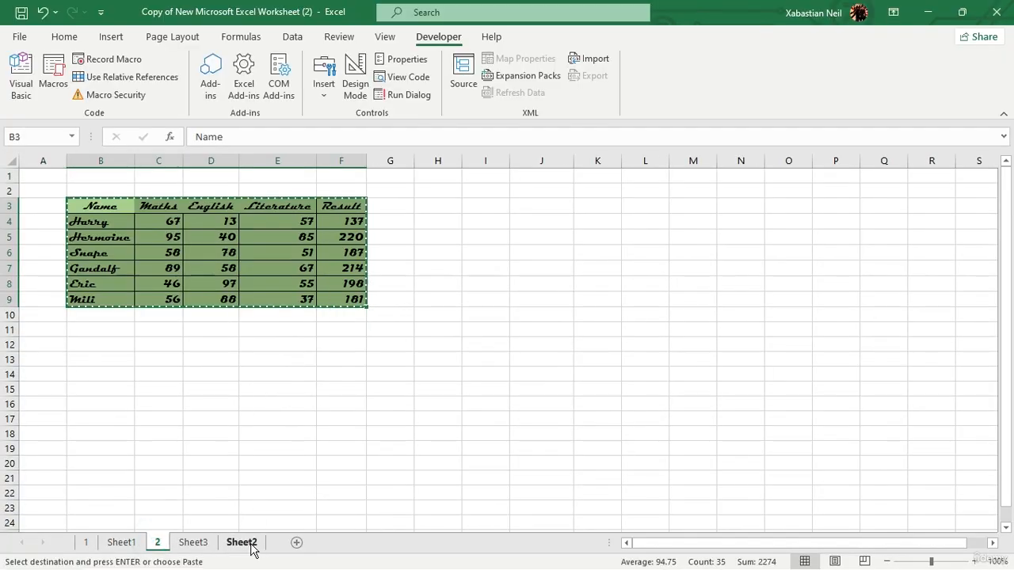
pyautogui.click(241, 544)
pyautogui.hotkey('ctrl', 'v')
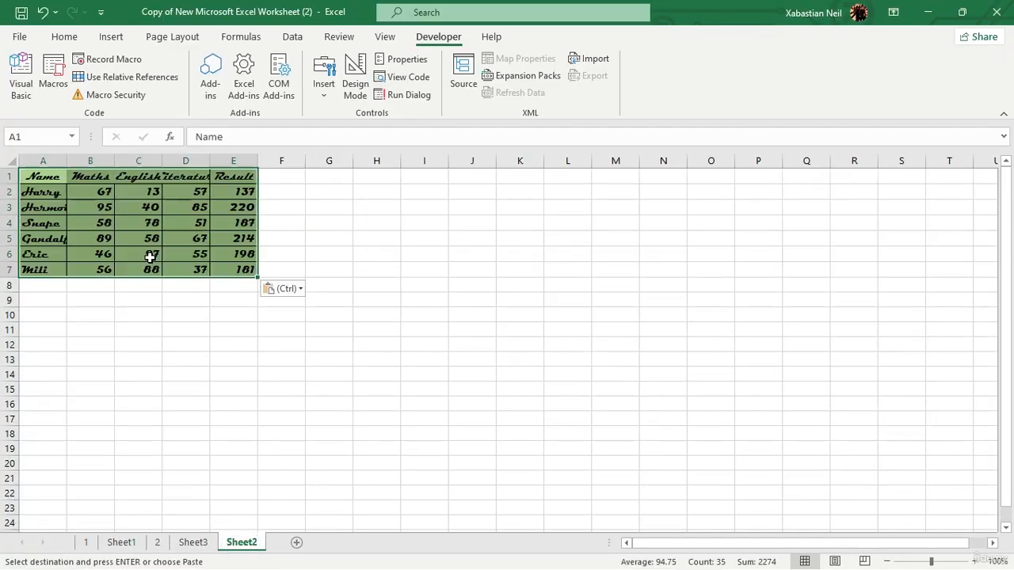
# - Reduce the pasted marks table on Sheet2 to values only and run the font_bold_italic macro on it
pyautogui.click(284, 290)
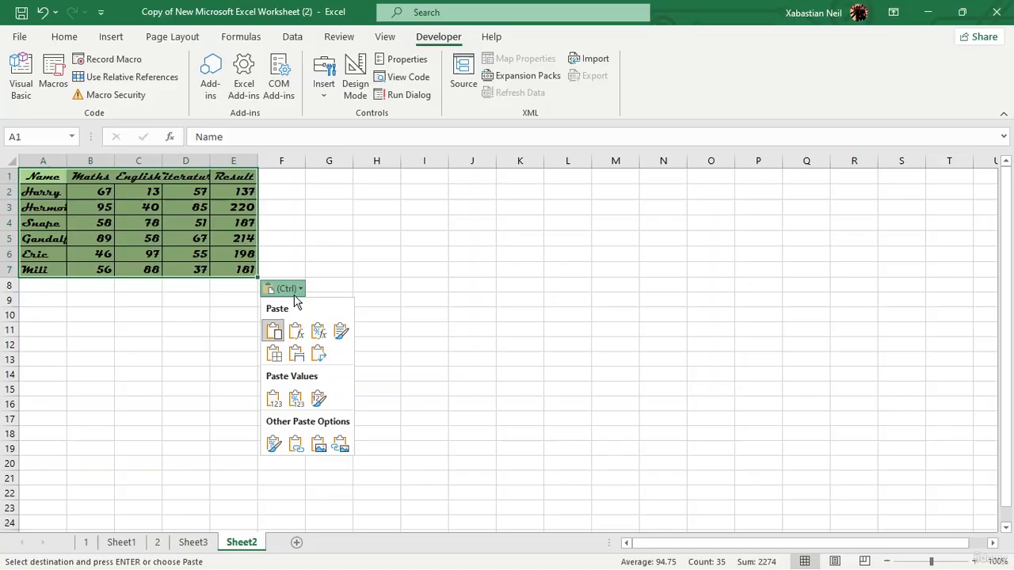
pyautogui.click(272, 398)
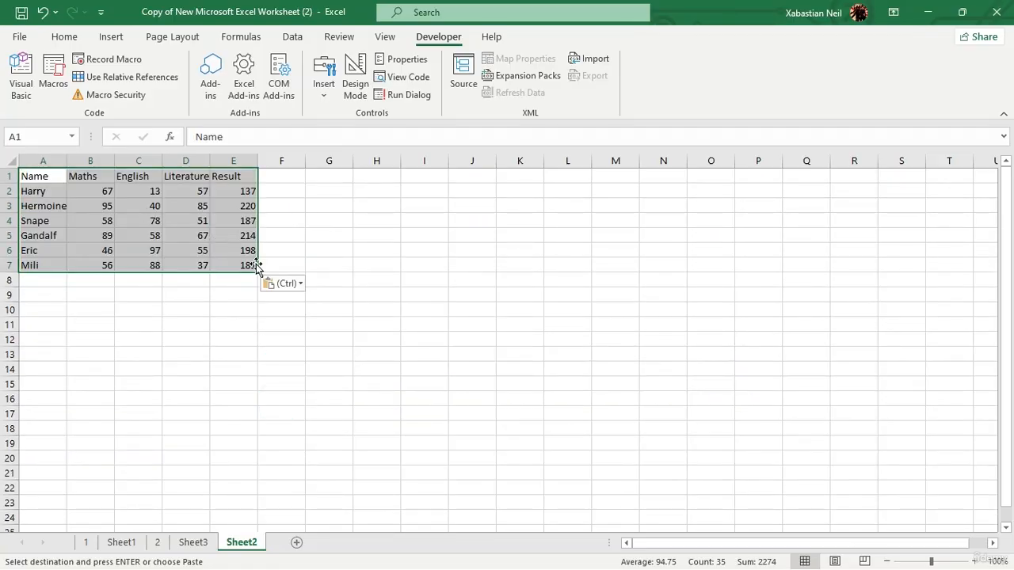
pyautogui.click(53, 73)
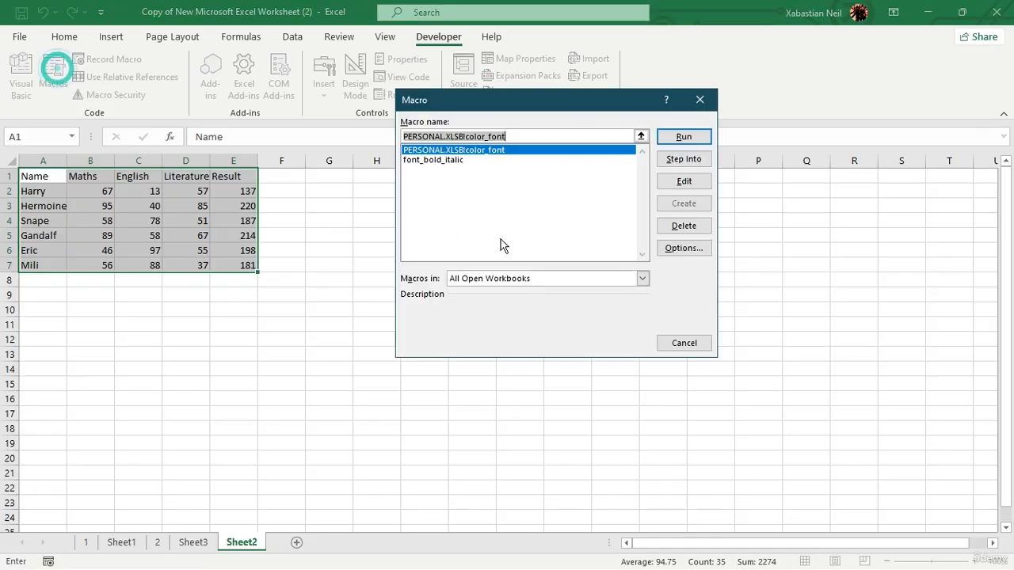
pyautogui.click(433, 160)
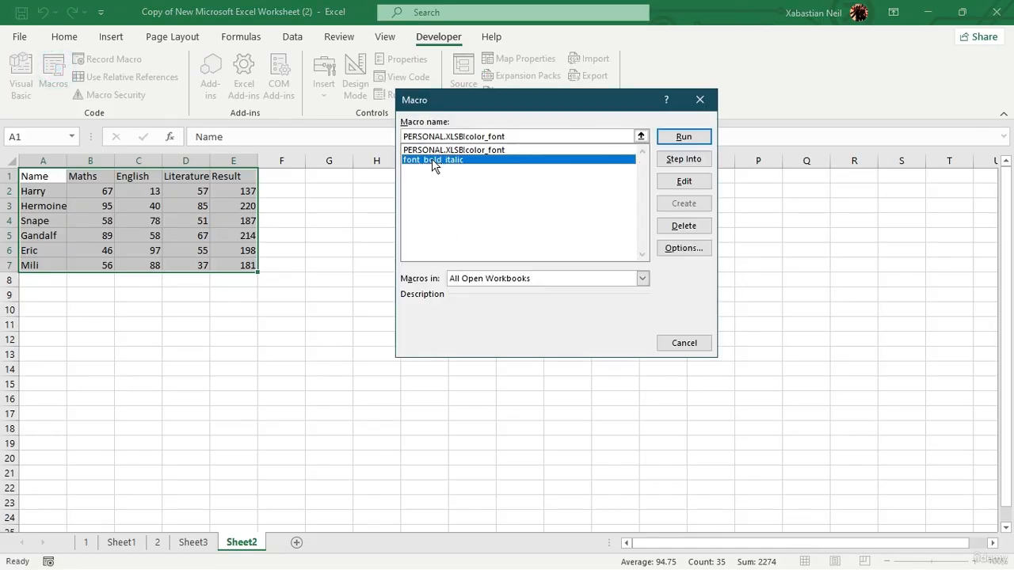
pyautogui.click(700, 101)
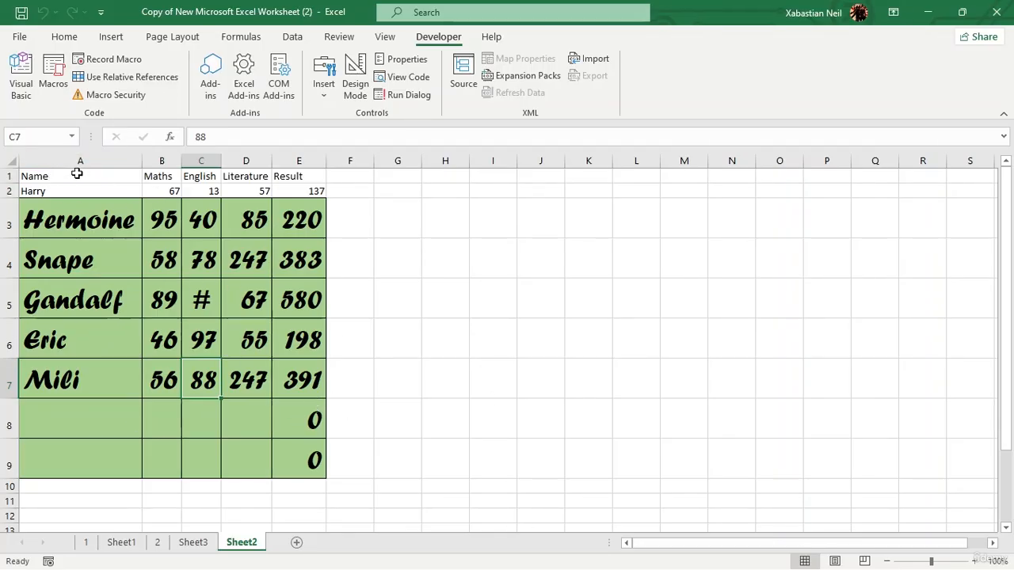
# - Copy the marks table A3:E9 from Sheet3, add a new worksheet and paste the table at A3 on it
pyautogui.click(193, 542)
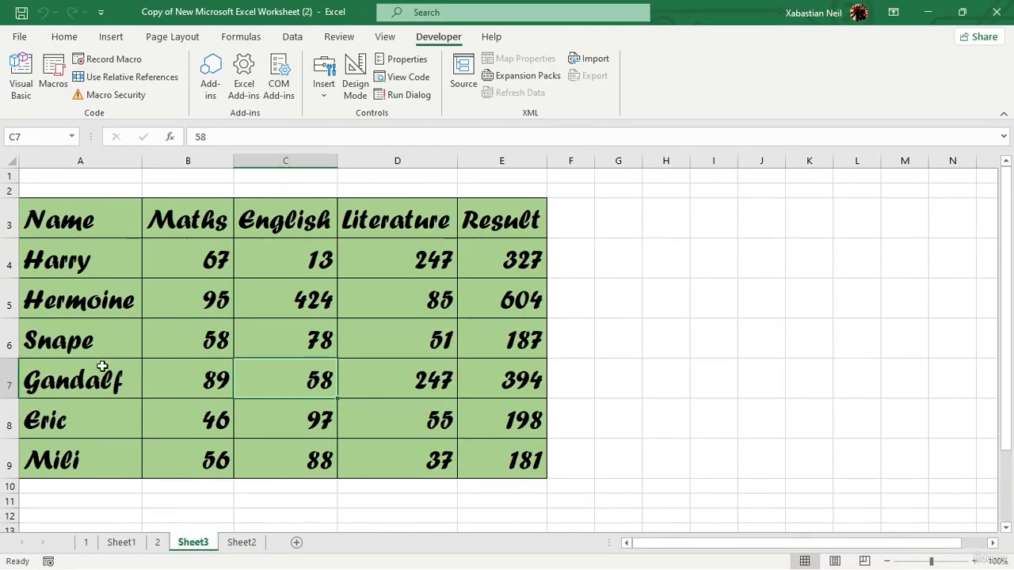
pyautogui.moveTo(55, 221); pyautogui.dragTo(515, 479)
pyautogui.hotkey('ctrl', 'c')
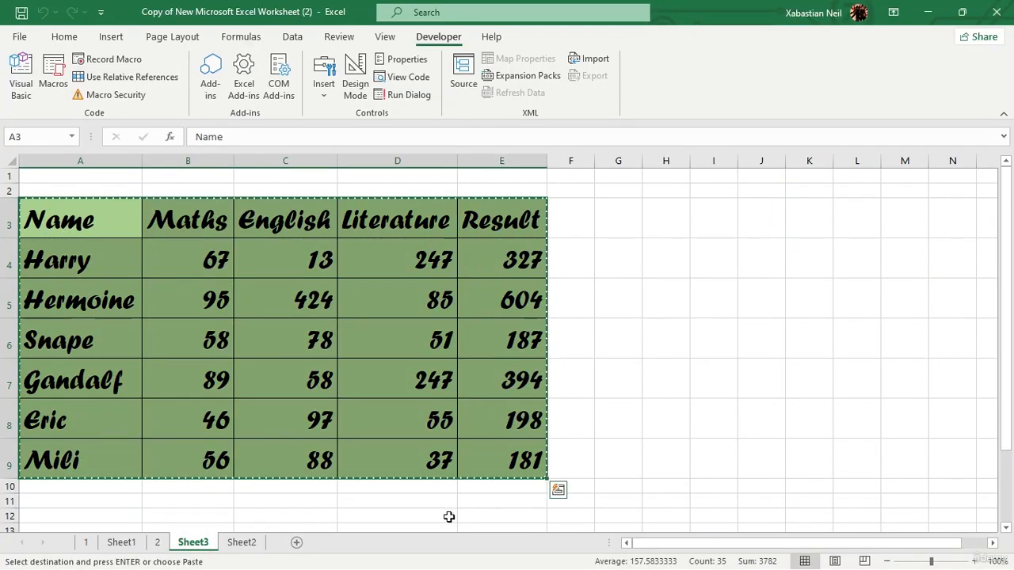
pyautogui.click(297, 542)
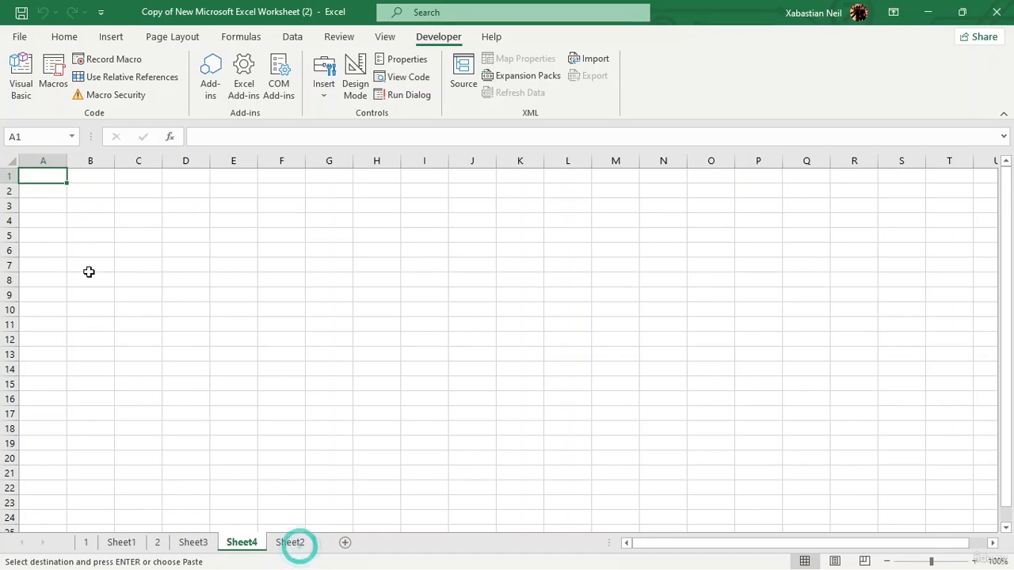
pyautogui.click(193, 543)
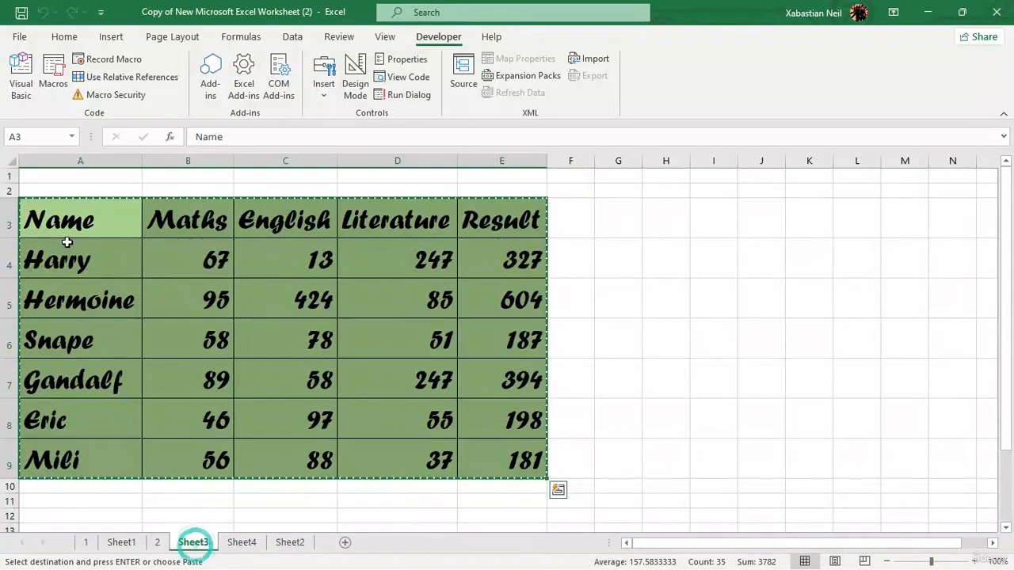
pyautogui.click(290, 543)
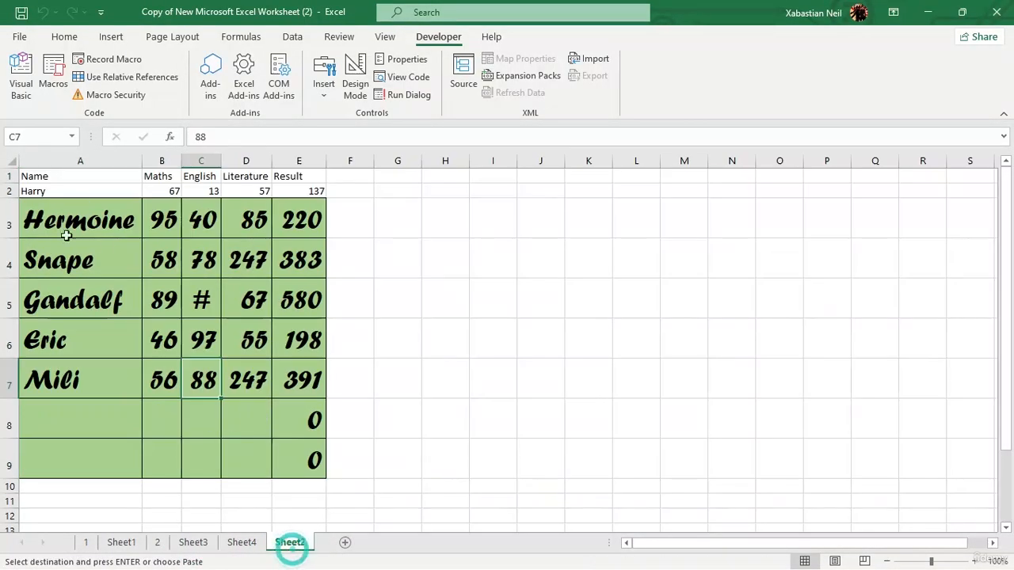
pyautogui.click(242, 543)
pyautogui.click(39, 206)
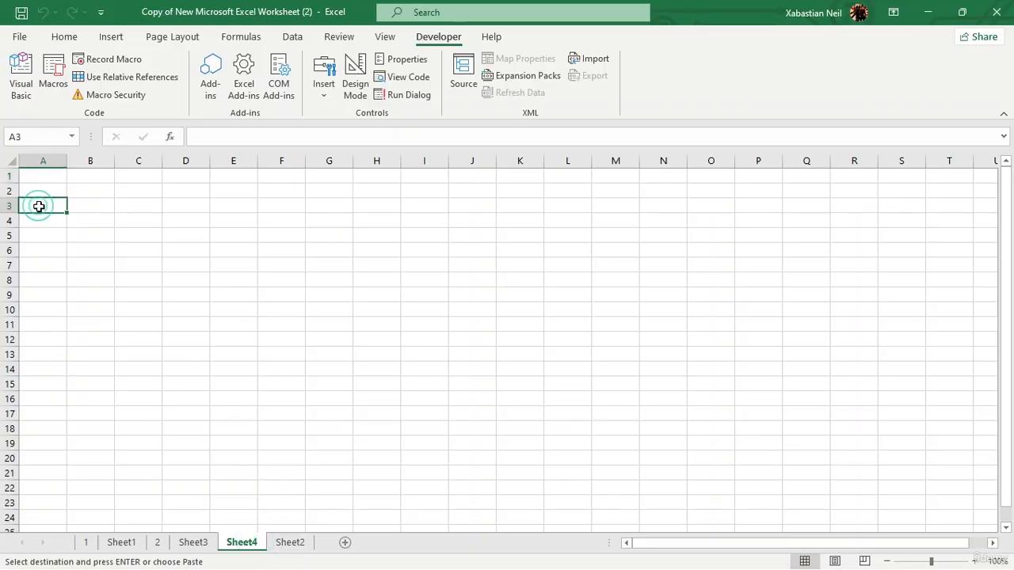
pyautogui.hotkey('ctrl', 'v')
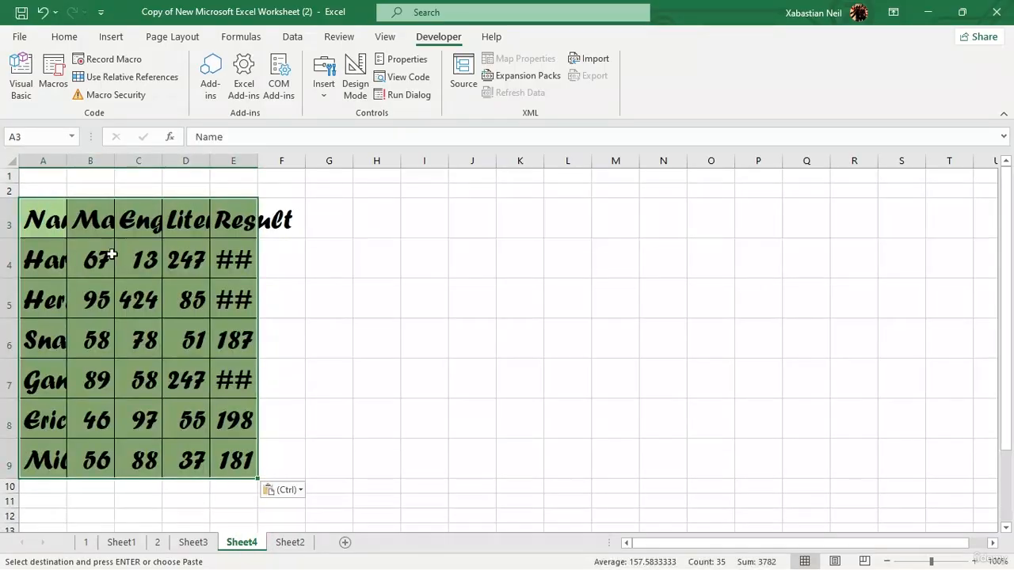
# - Autofit the widths of columns A to E on Sheet4 to the pasted table's contents
pyautogui.doubleClick(258, 160)
pyautogui.doubleClick(210, 161)
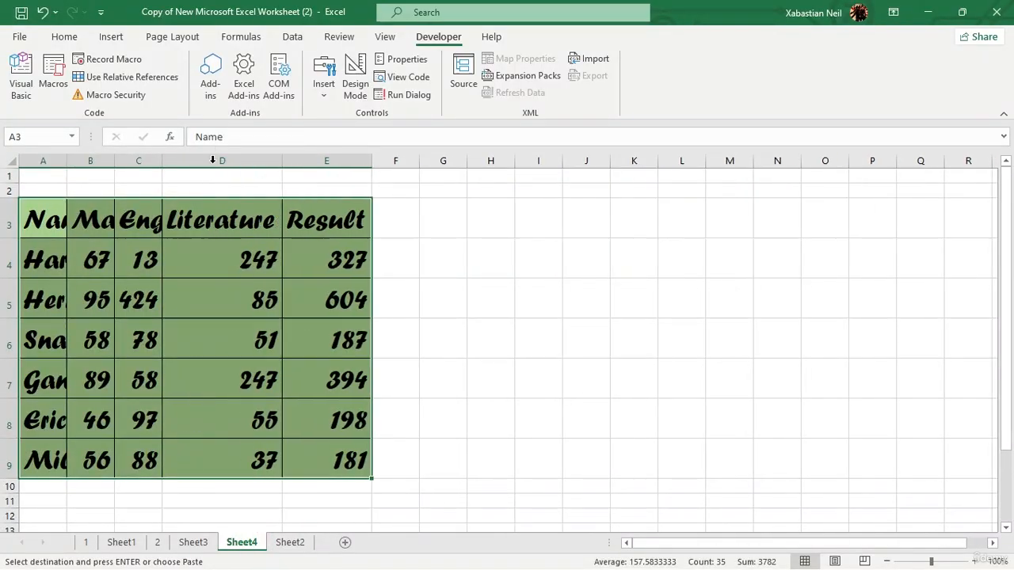
pyautogui.doubleClick(163, 161)
pyautogui.doubleClick(115, 161)
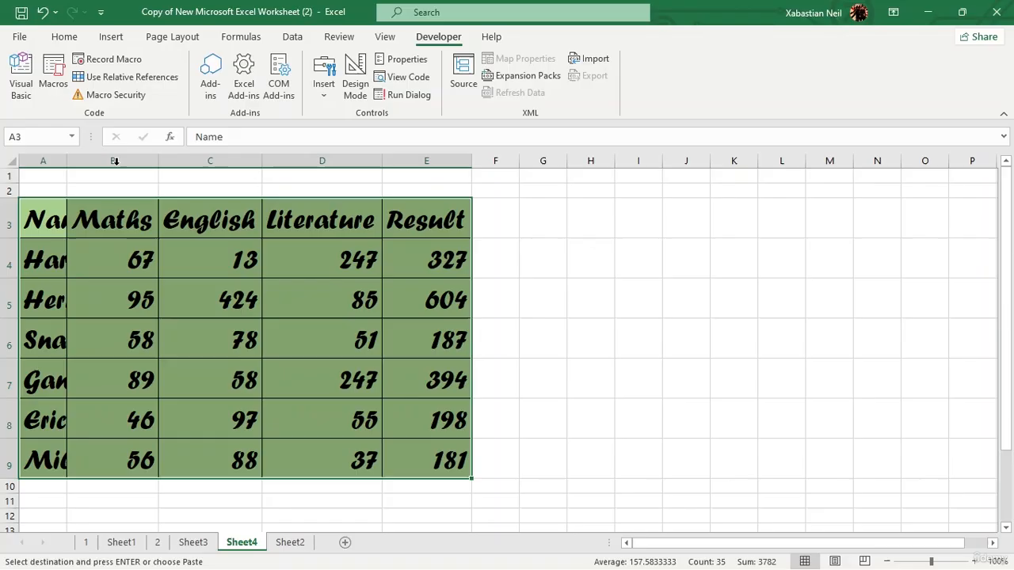
pyautogui.doubleClick(66, 162)
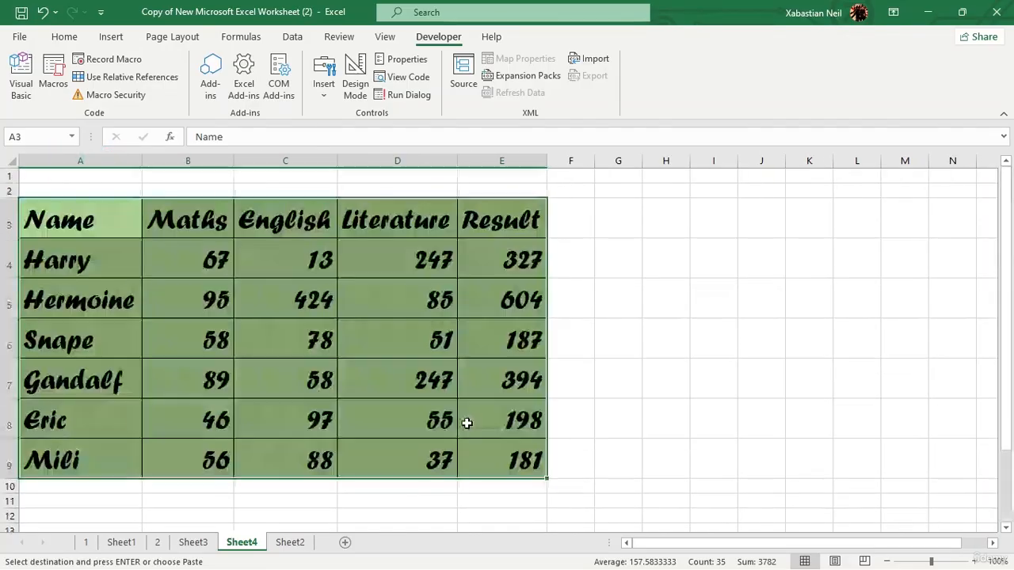
pyautogui.click(540, 457)
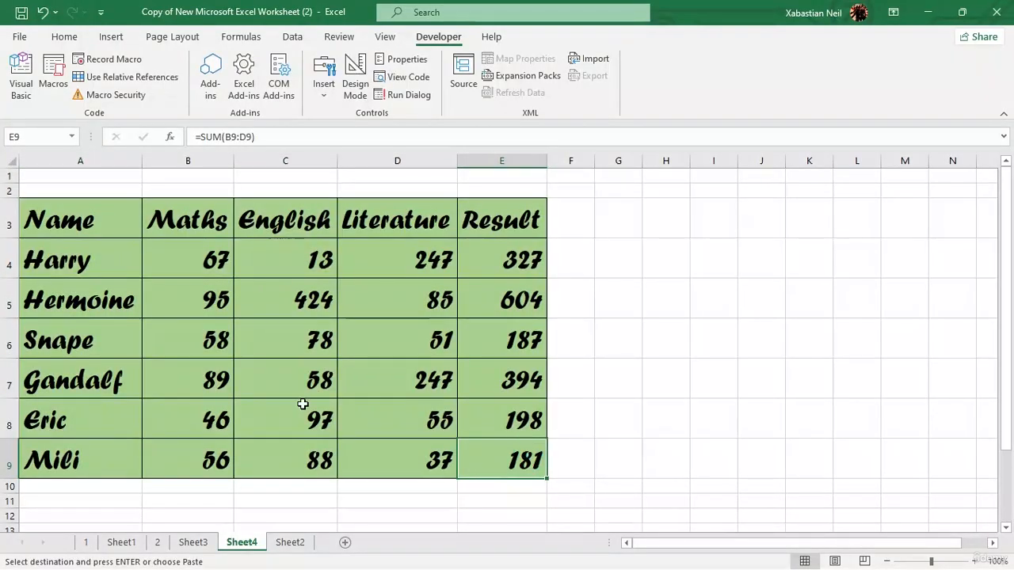
# - Format the table A3:E9 on Sheet4 with the Corbel Light font at size 11 and no fill color
pyautogui.moveTo(88, 228); pyautogui.dragTo(523, 461)
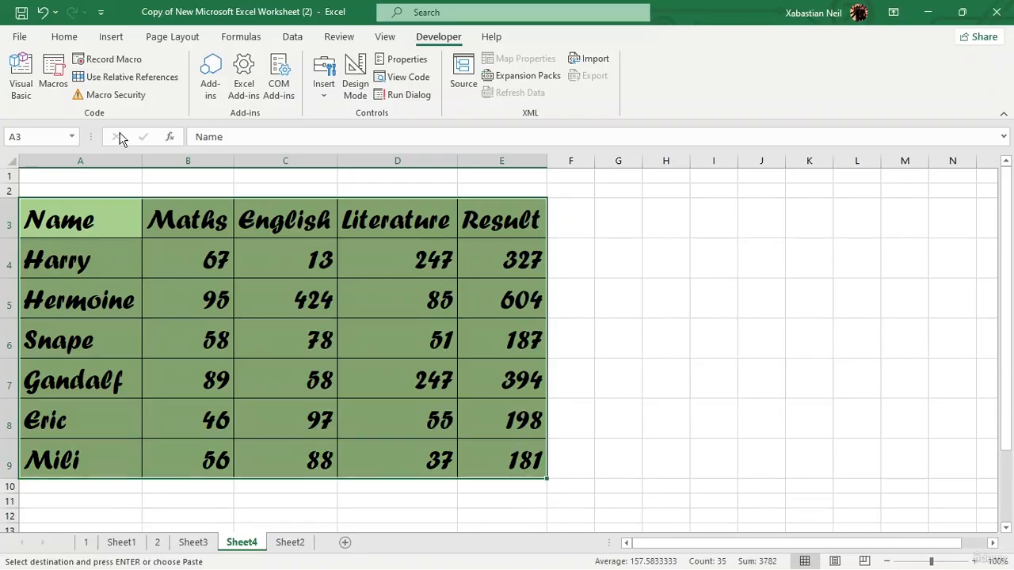
pyautogui.click(64, 37)
pyautogui.click(162, 65)
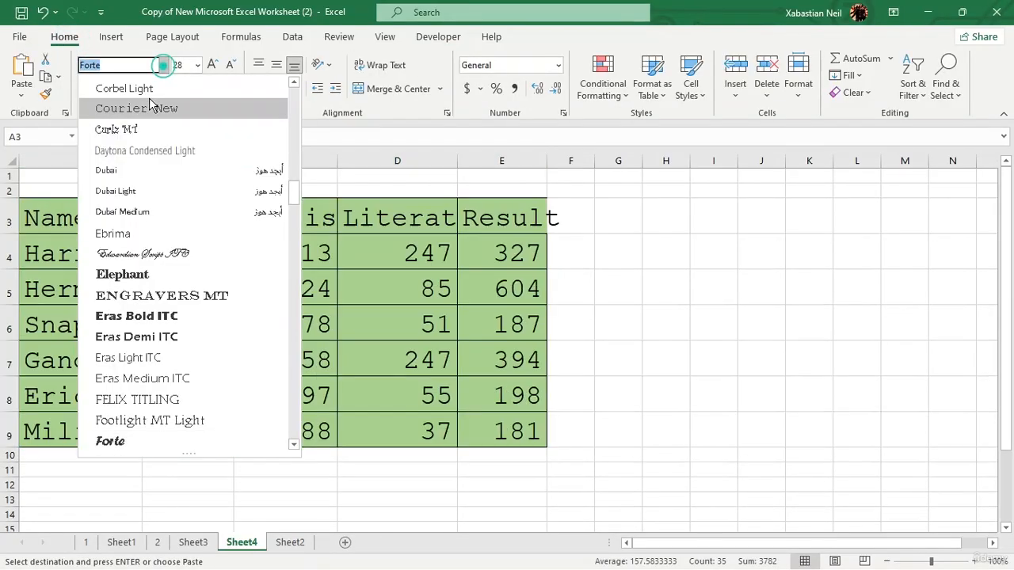
pyautogui.click(152, 89)
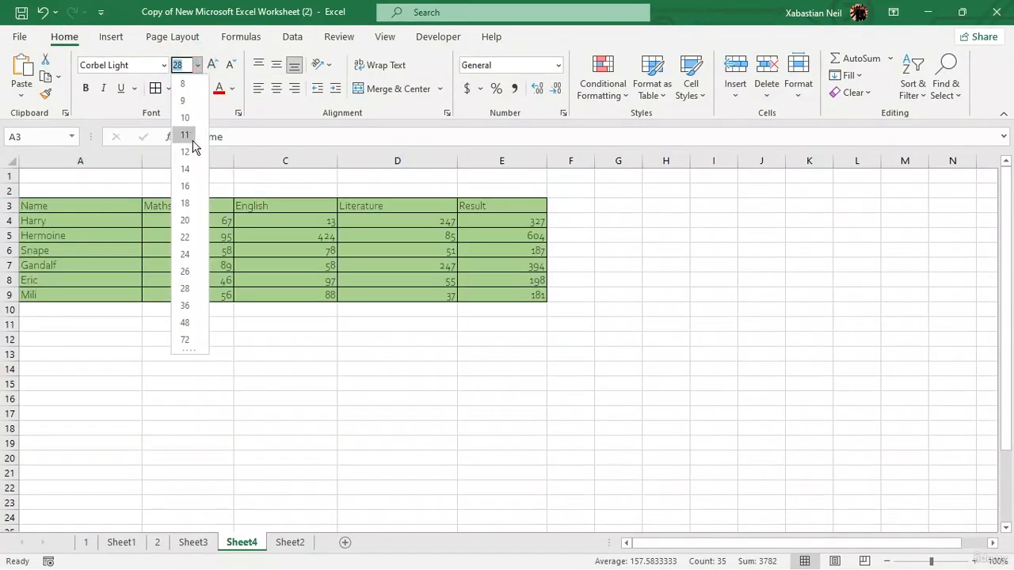
pyautogui.click(187, 136)
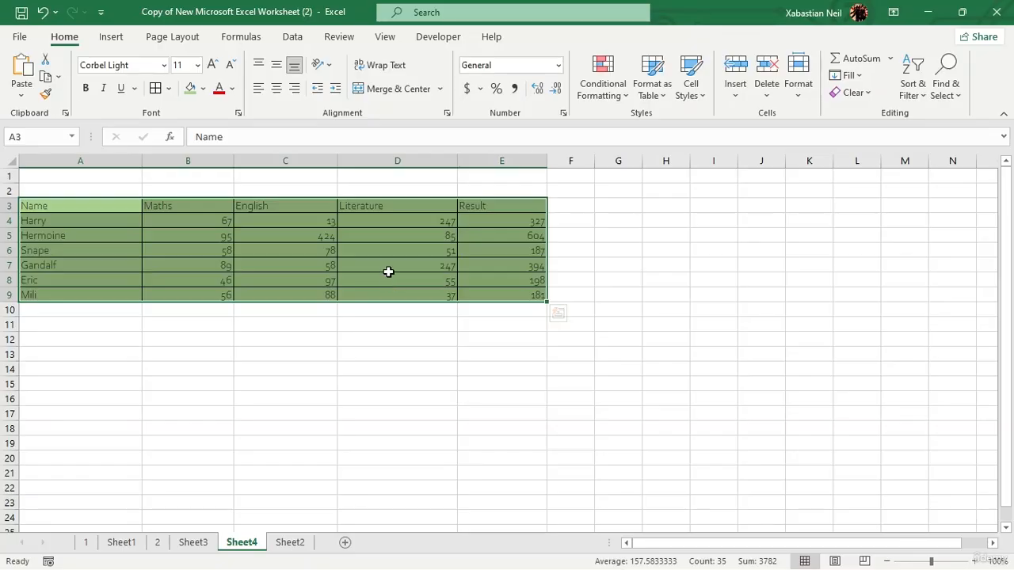
pyautogui.click(204, 90)
pyautogui.click(185, 124)
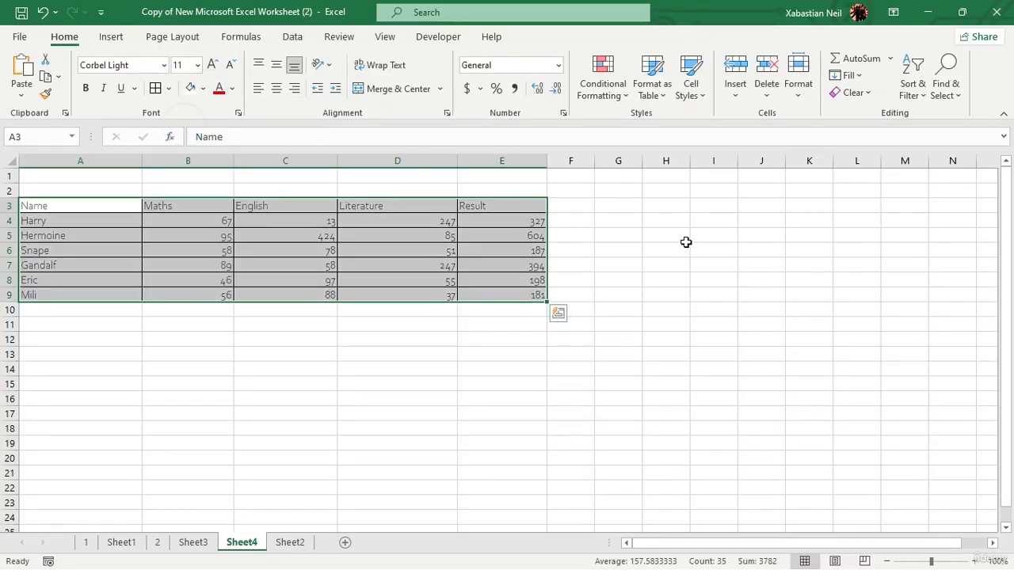
# - Change Hermoine's Literature mark in D5 to 74278248 and Gandalf's marks to 458248 in D7 and 24724 in C7
pyautogui.click(448, 235)
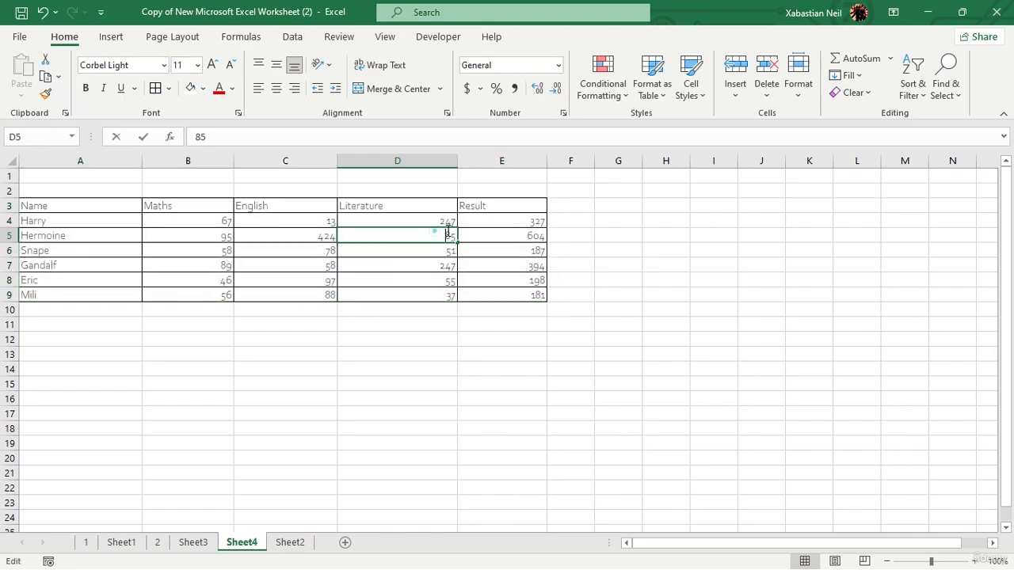
pyautogui.doubleClick(451, 235)
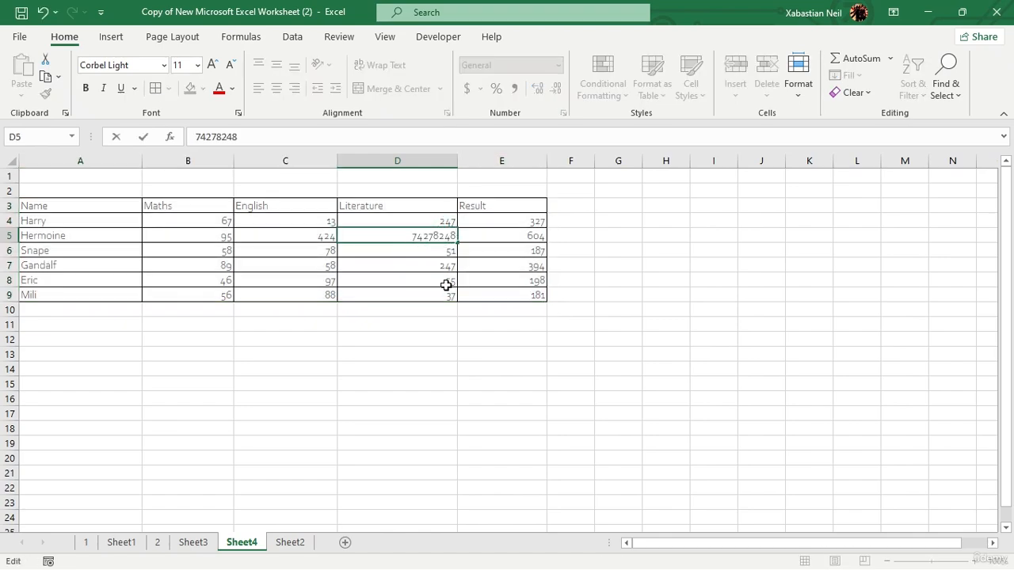
pyautogui.click(438, 263)
pyautogui.doubleClick(438, 263)
pyautogui.press('BackSpace')
pyautogui.press('BackSpace')
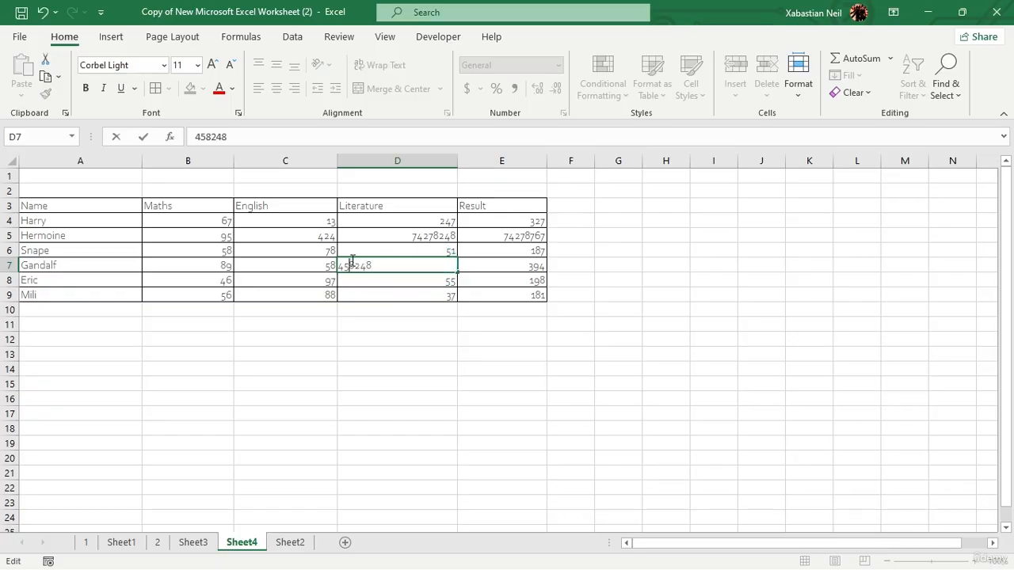
pyautogui.click(295, 264)
pyautogui.doubleClick(296, 264)
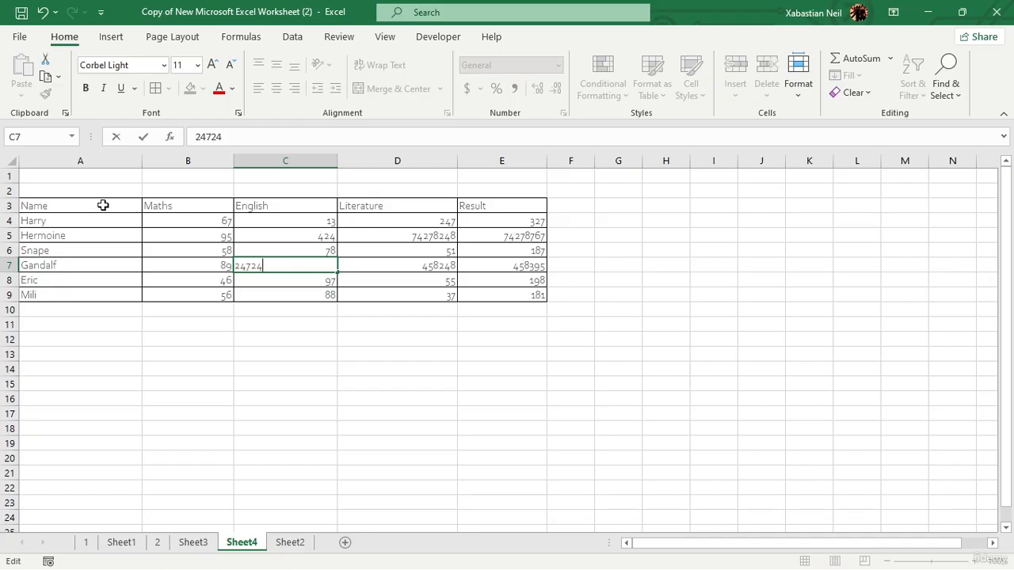
# - Select the marks table A3:E9 on Sheet4
pyautogui.moveTo(80, 205); pyautogui.dragTo(488, 308)
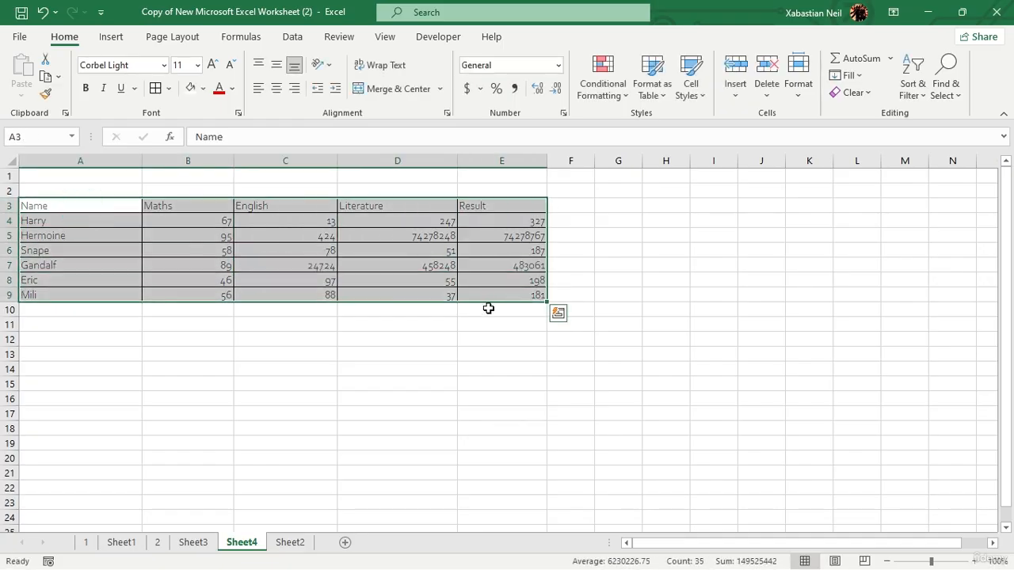